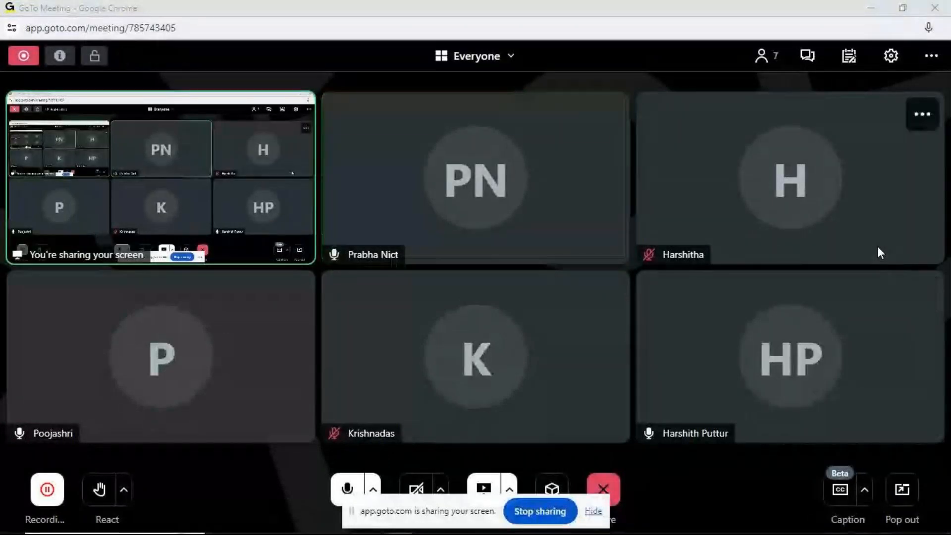
- Minimize the meeting and browser windows and open the Power Query folder on New Volume (D:) in File Explorer
{"action": "left_click", "coordinate": [870, 12]}
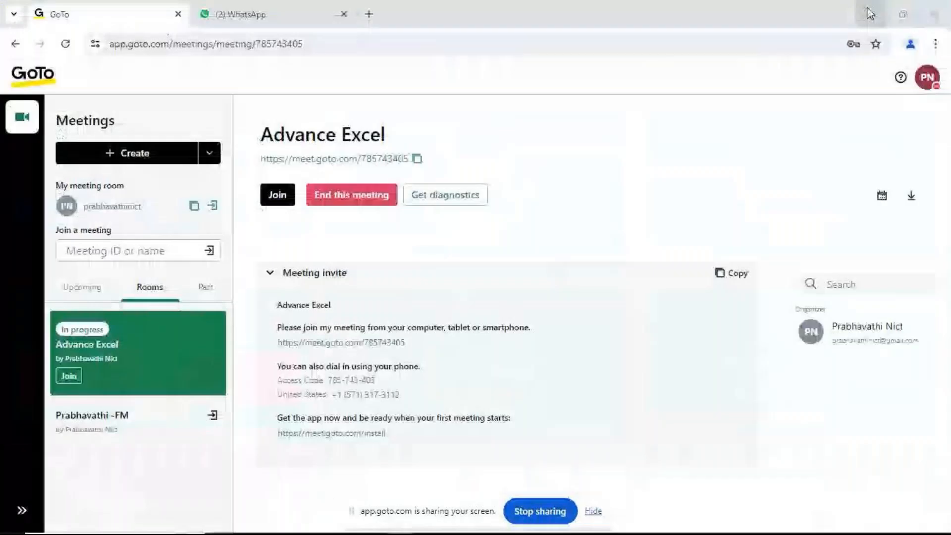
{"action": "left_click", "coordinate": [871, 13]}
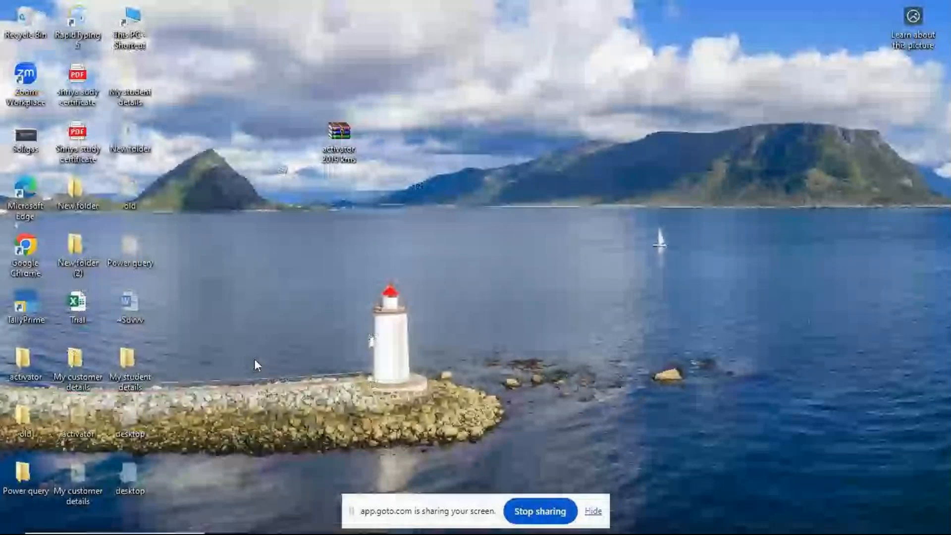
{"action": "left_click", "coordinate": [271, 523]}
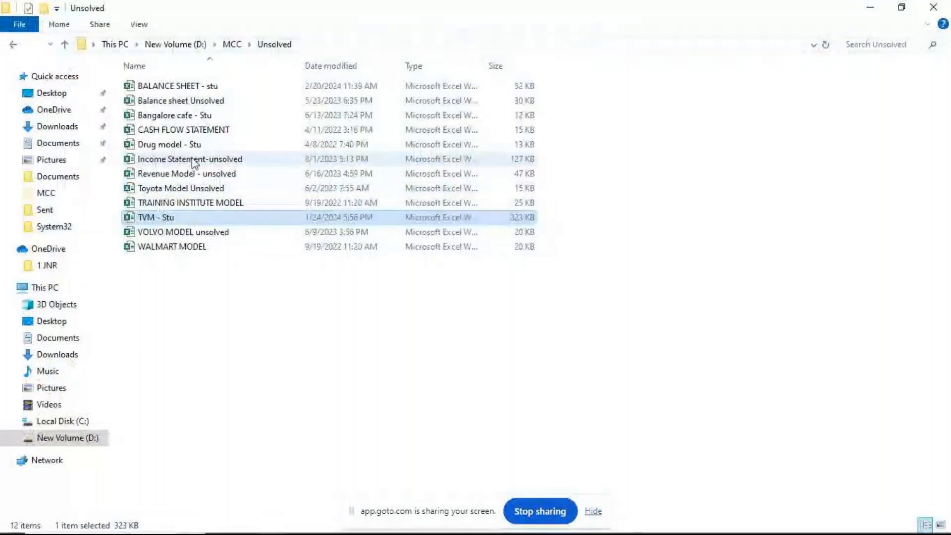
{"action": "key", "text": "BackSpace"}
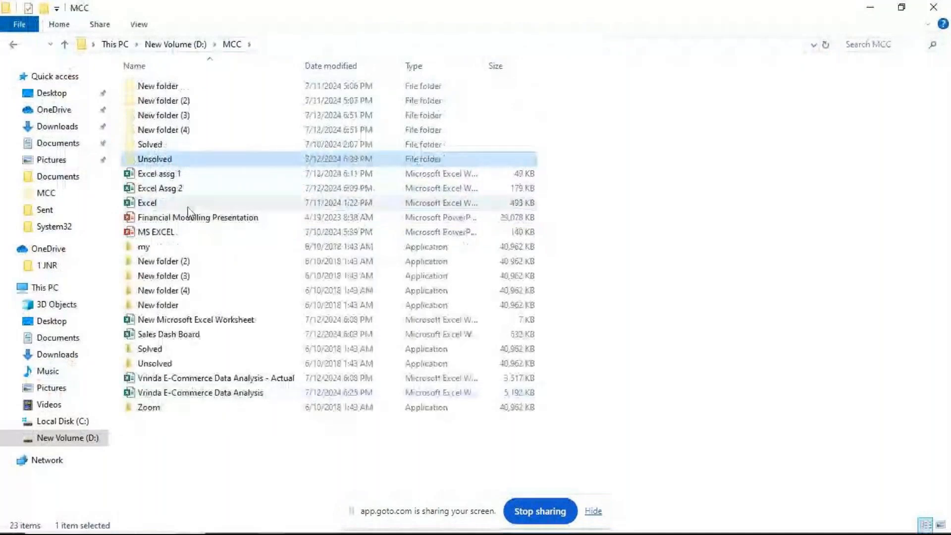
{"action": "left_click", "coordinate": [199, 49]}
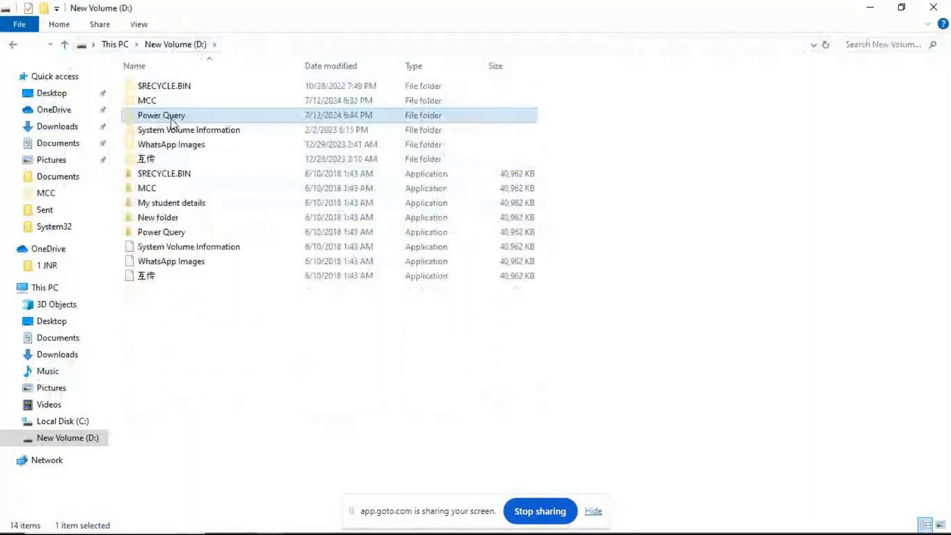
{"action": "double_click", "coordinate": [154, 115]}
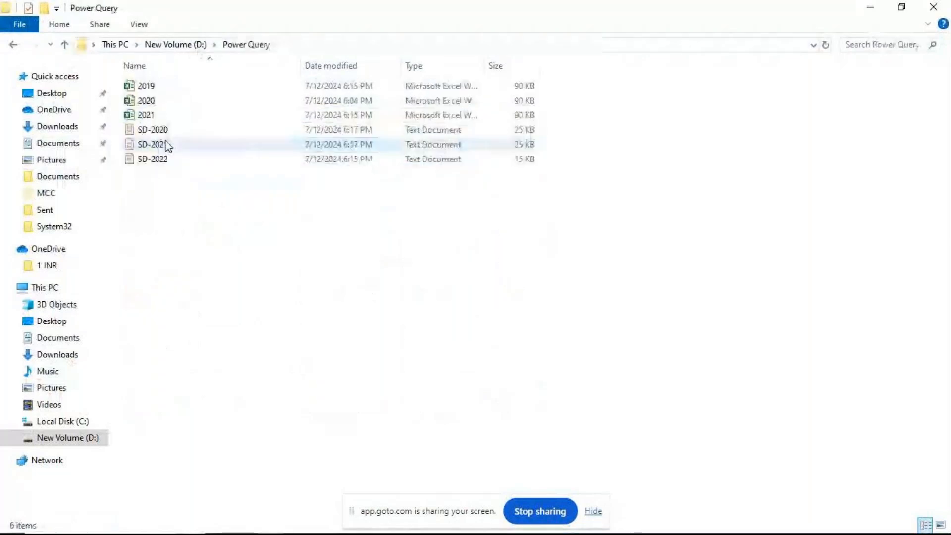
- Create a new folder named "My customer details" inside the Power Query folder
{"action": "right_click", "coordinate": [243, 277]}
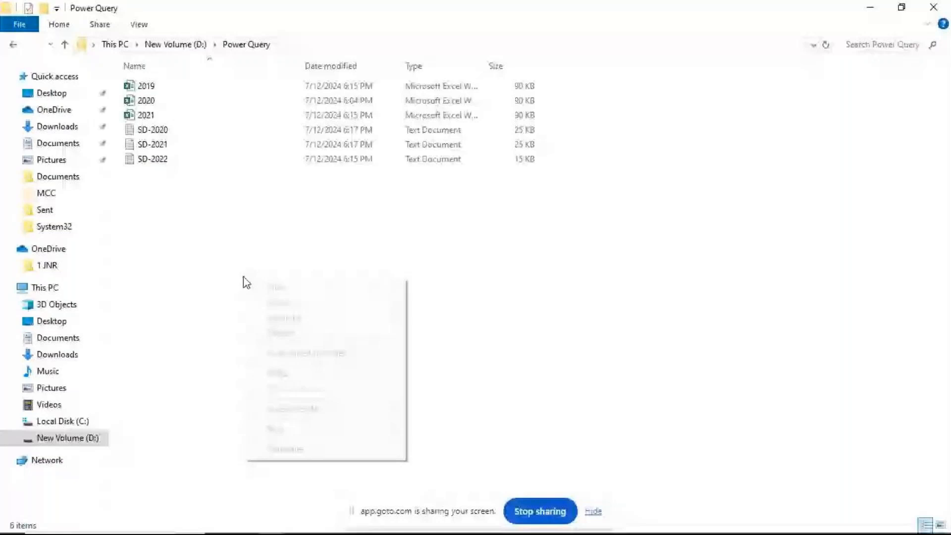
{"action": "mouse_move", "coordinate": [296, 430]}
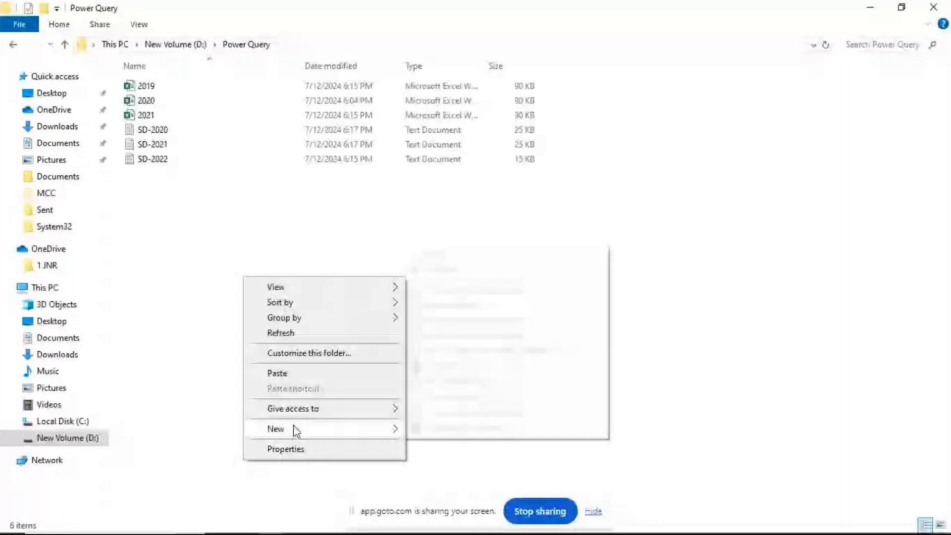
{"action": "left_click", "coordinate": [437, 254]}
{"action": "type", "text": "My c"}
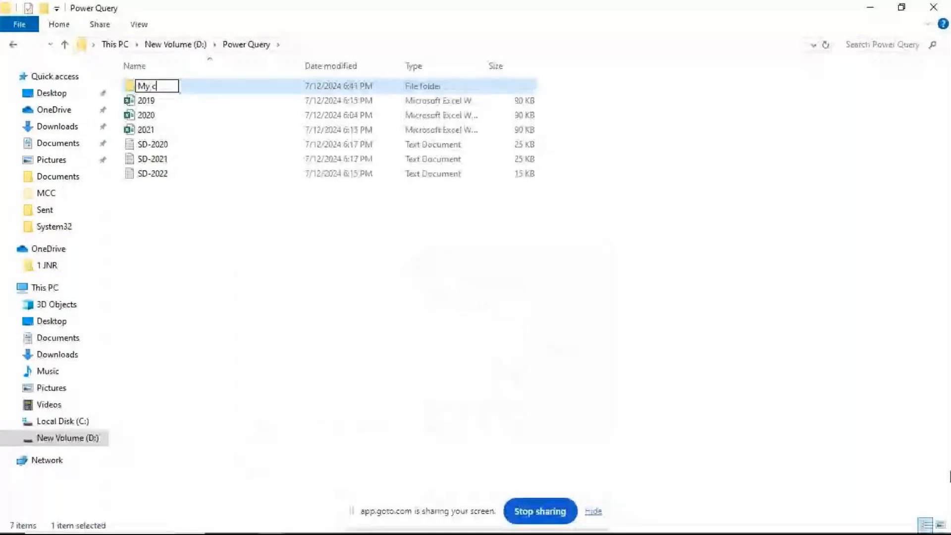
{"action": "type", "text": "ustomer details"}
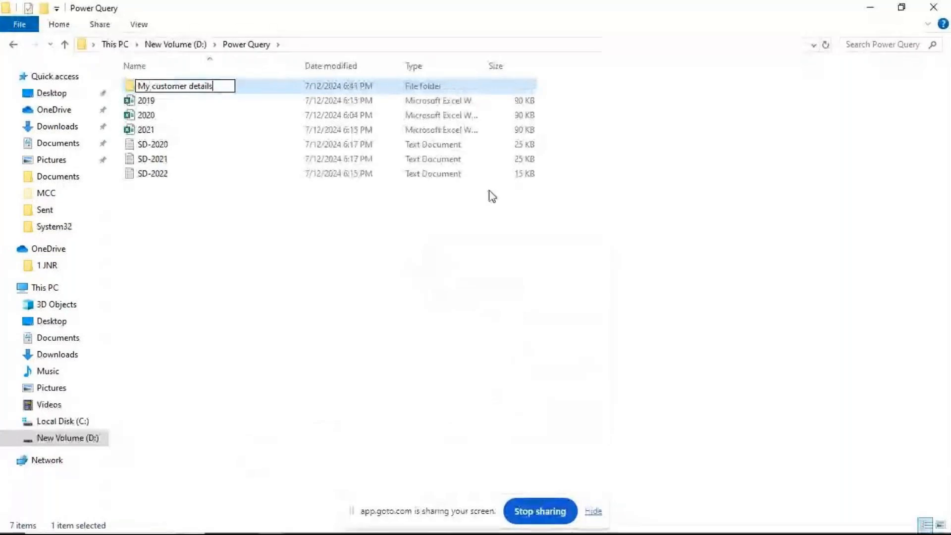
{"action": "key", "text": "Return"}
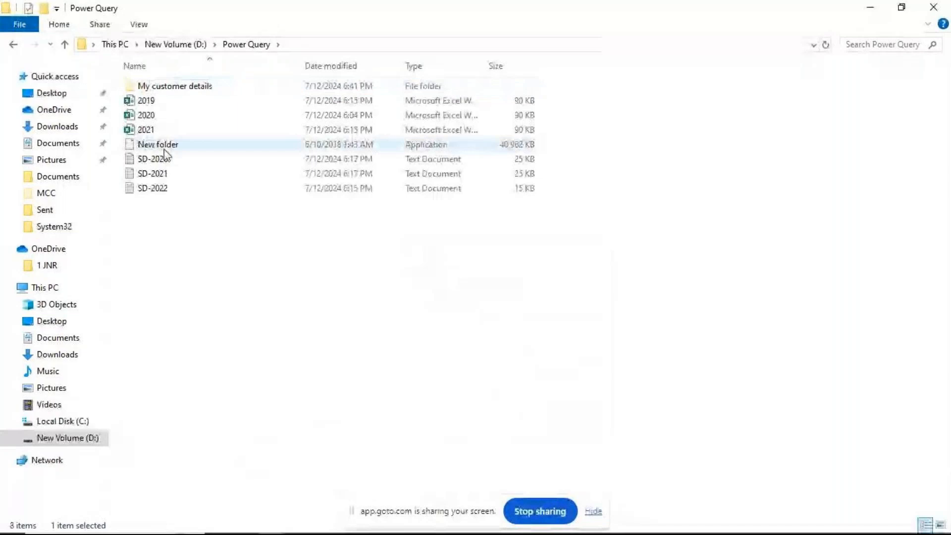
- Move the 2019, 2020 and 2021 workbooks into the My customer details folder
{"action": "left_click", "coordinate": [157, 129]}
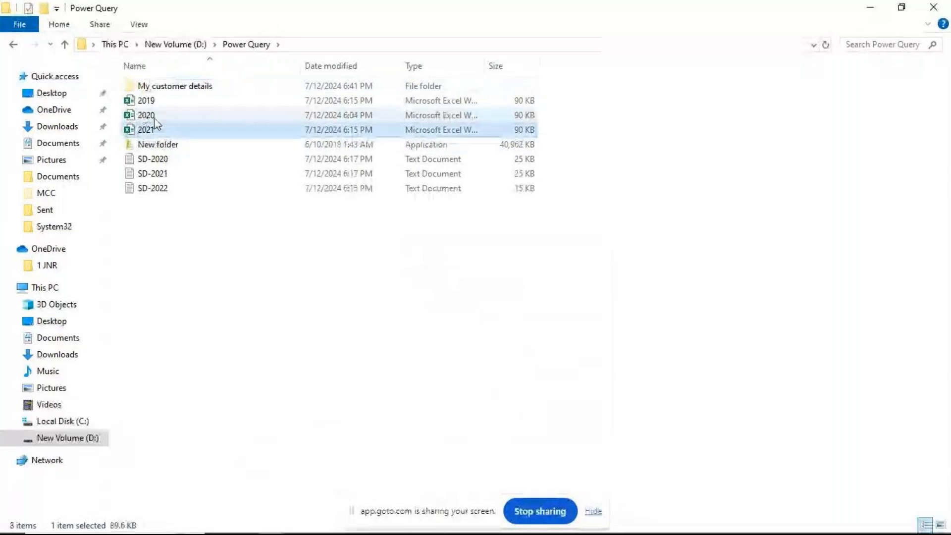
{"action": "left_click", "coordinate": [155, 101], "text": "shift"}
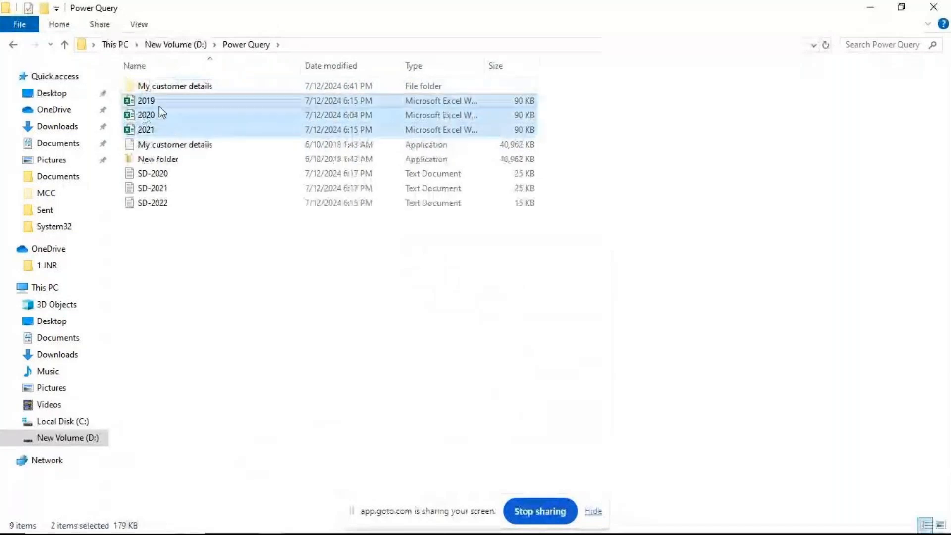
{"action": "key", "text": "Delete"}
- Create a second folder named "My student details" inside the Power Query folder
{"action": "right_click", "coordinate": [188, 209]}
{"action": "mouse_move", "coordinate": [235, 378]}
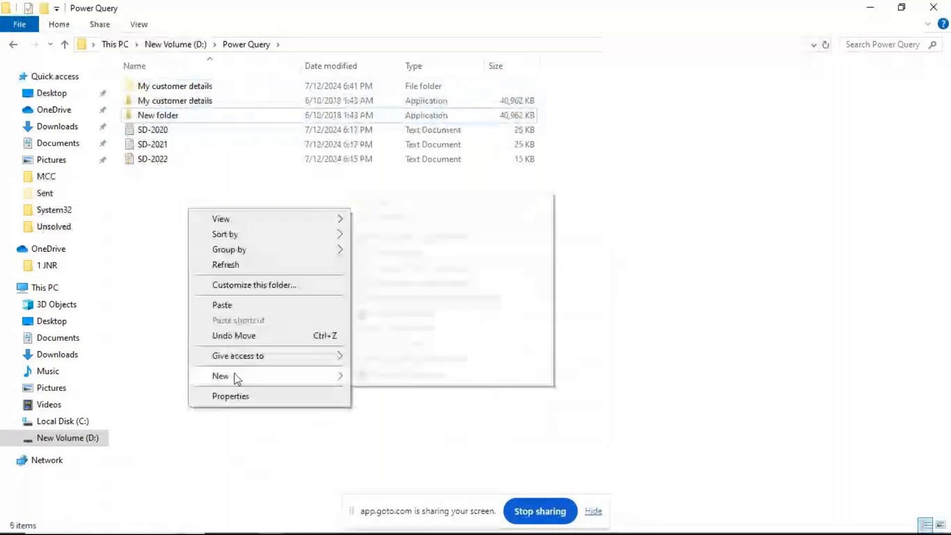
{"action": "left_click", "coordinate": [381, 202]}
{"action": "type", "text": "M"}
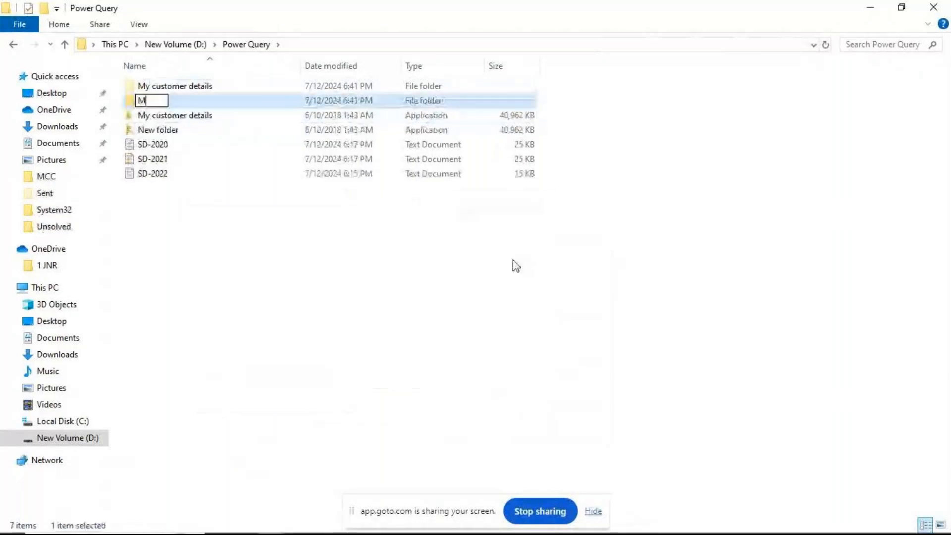
{"action": "type", "text": "y student "}
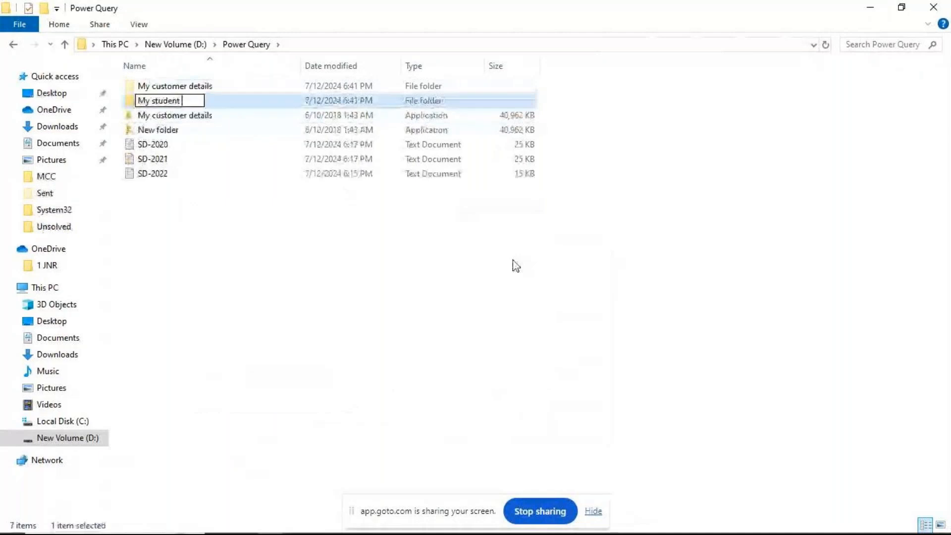
{"action": "type", "text": "de"}
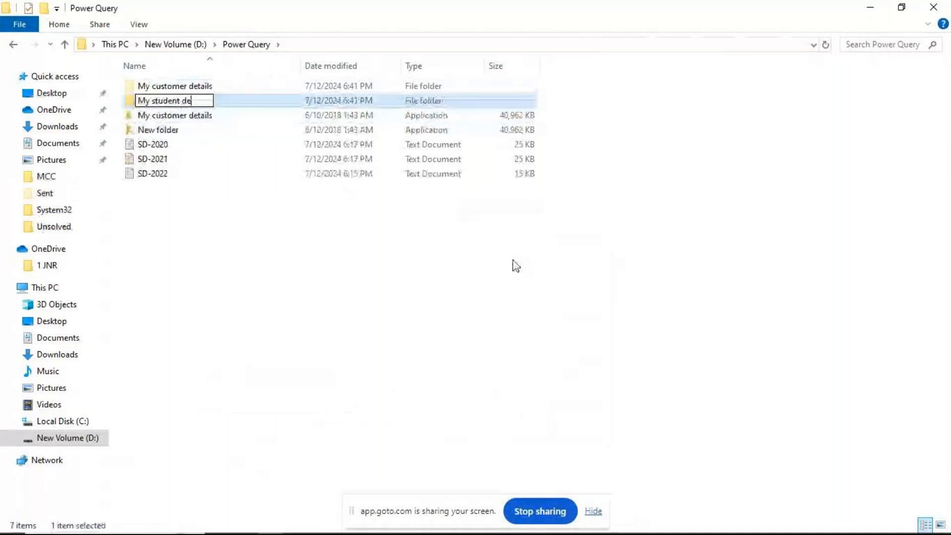
{"action": "type", "text": "tails"}
{"action": "key", "text": "Return"}
- Move the SD-2020, SD-2021 and SD-2022 text files into the My student details folder
{"action": "left_click", "coordinate": [155, 177]}
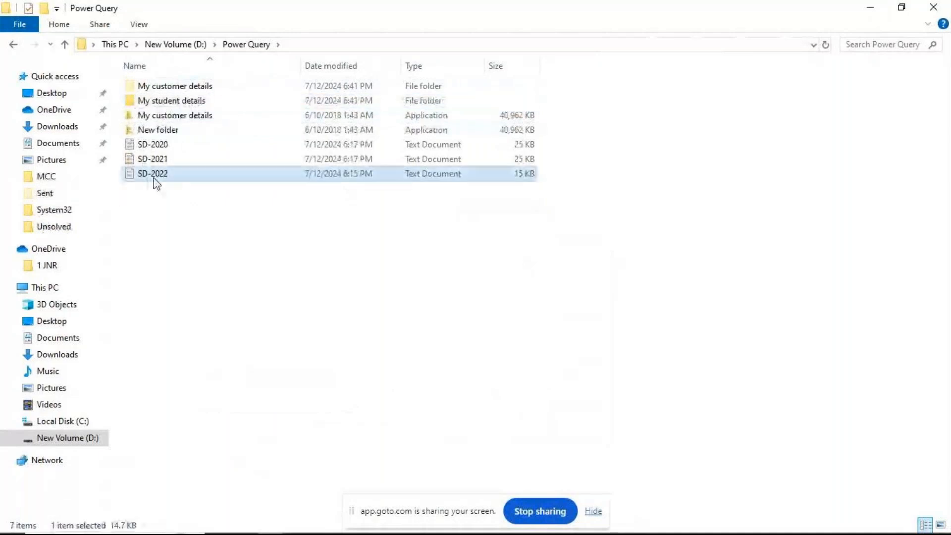
{"action": "left_click", "coordinate": [164, 149], "text": "shift"}
{"action": "left_click_drag", "start_coordinate": [164, 150], "coordinate": [195, 105]}
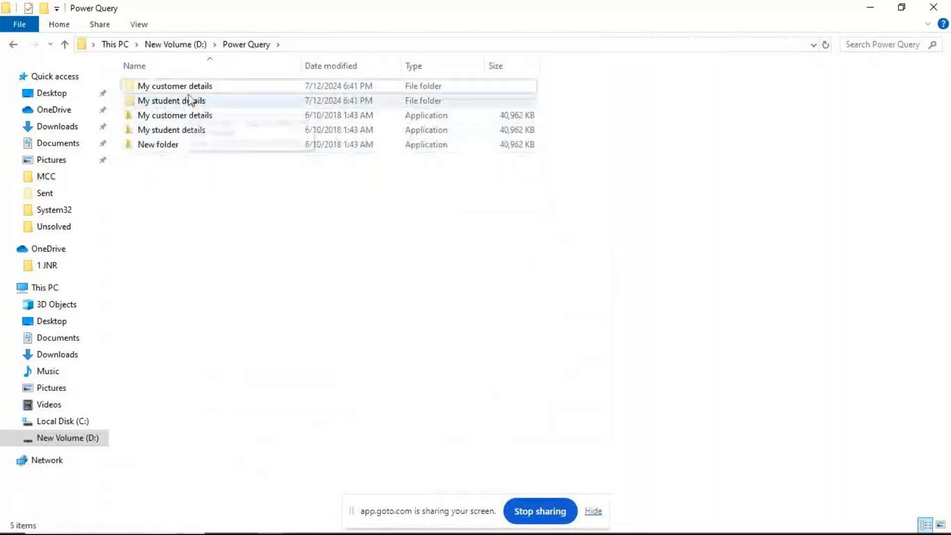
{"action": "left_click", "coordinate": [196, 105], "text": "ctrl"}
{"action": "right_click", "coordinate": [195, 106]}
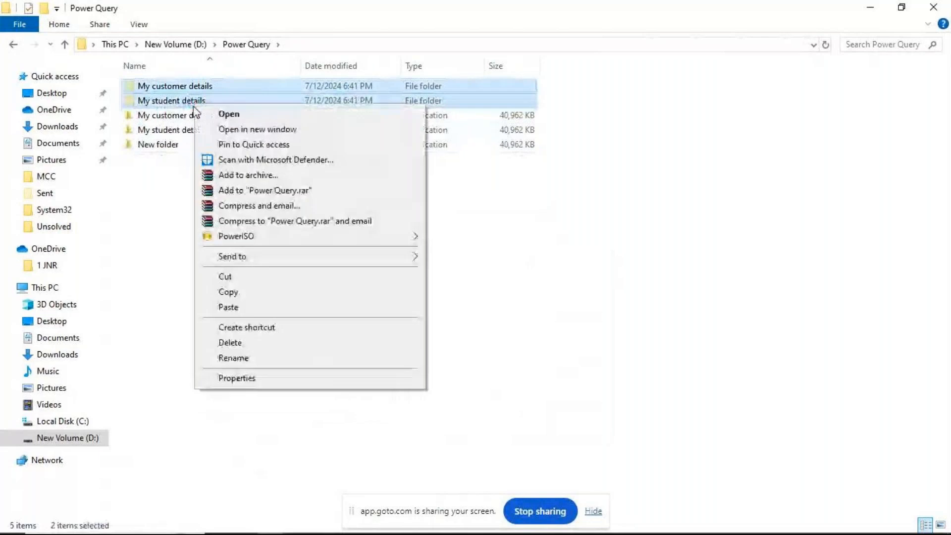
{"action": "left_click", "coordinate": [581, 318]}
{"action": "right_click", "coordinate": [232, 274]}
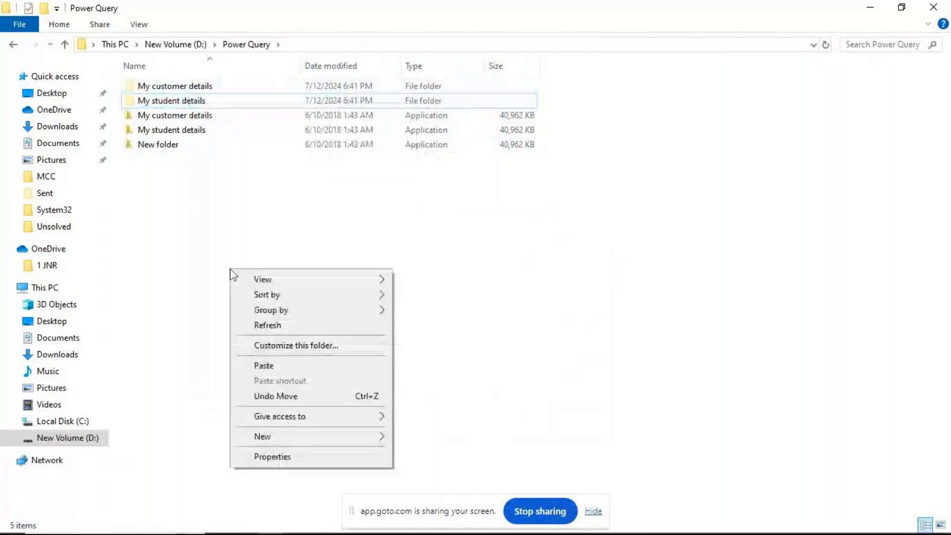
{"action": "left_click", "coordinate": [458, 221]}
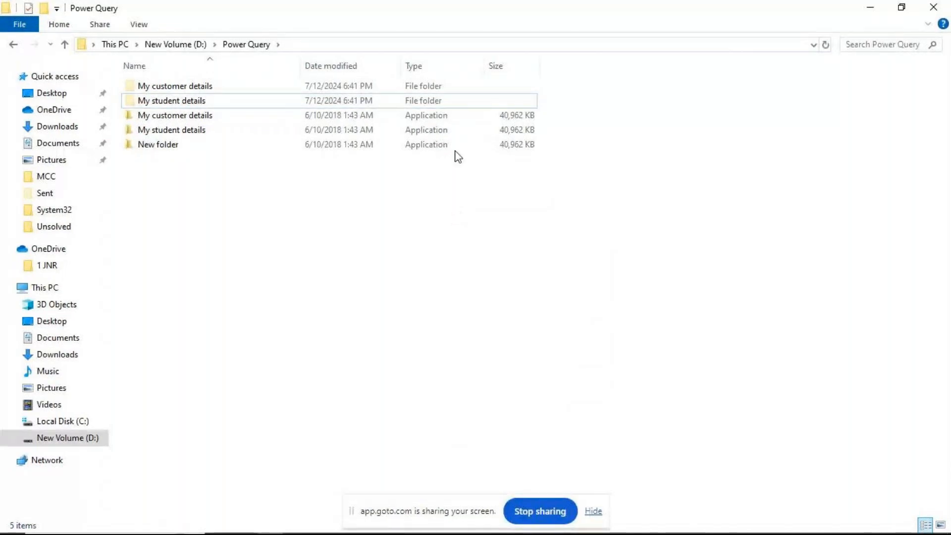
- Open the 2019 workbook from the My customer details folder and review the columns and rows of its Sales Report sheet
{"action": "key", "text": "Return"}
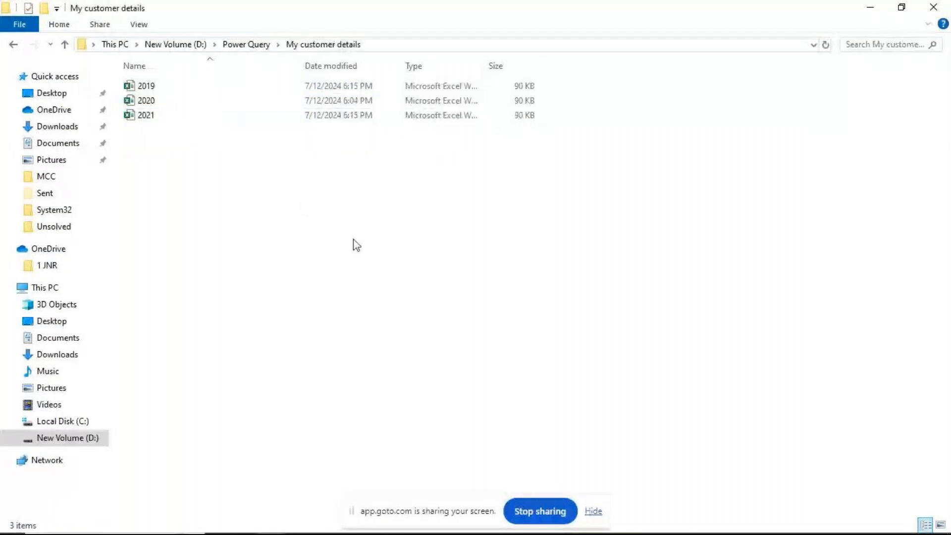
{"action": "key", "text": "Down"}
{"action": "key", "text": "Return"}
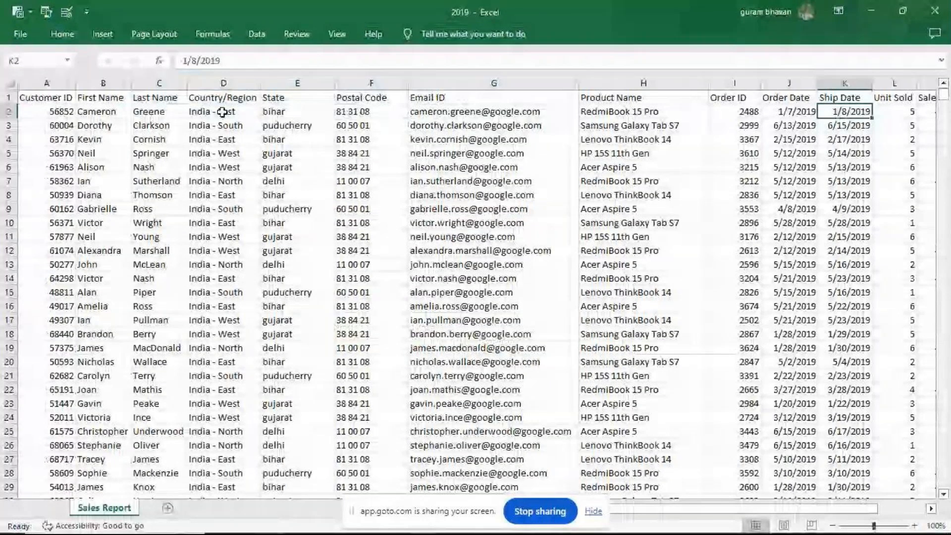
{"action": "mouse_move", "coordinate": [753, 519]}
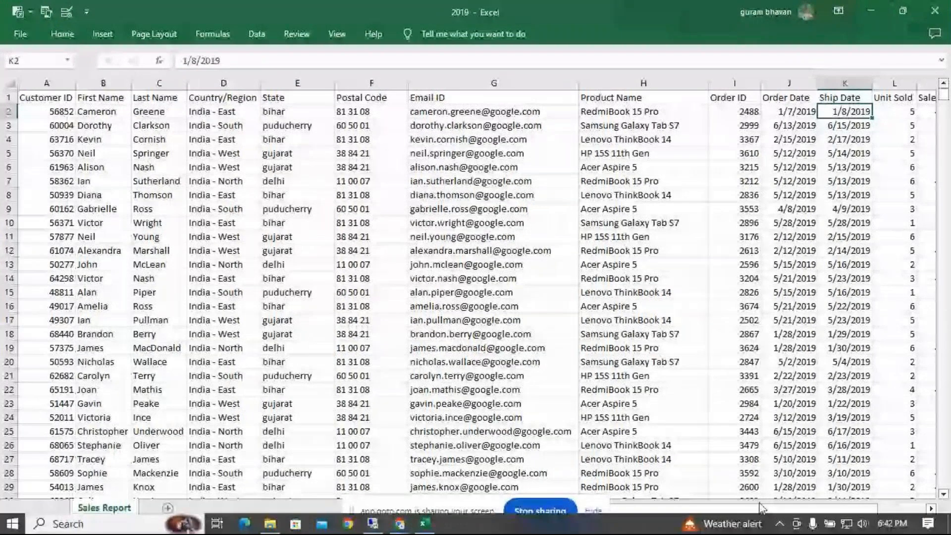
{"action": "left_click_drag", "start_coordinate": [762, 508], "coordinate": [812, 506]}
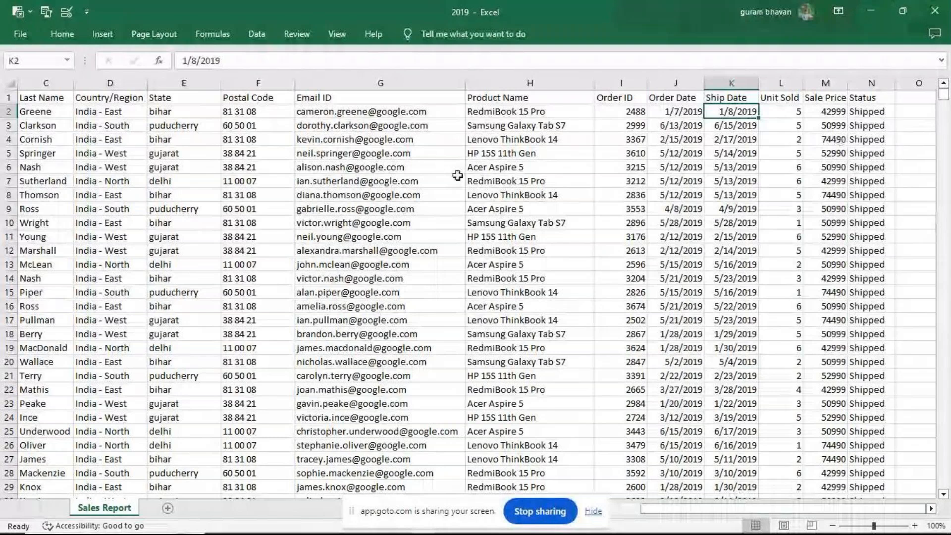
{"action": "left_click_drag", "start_coordinate": [944, 93], "coordinate": [948, 391]}
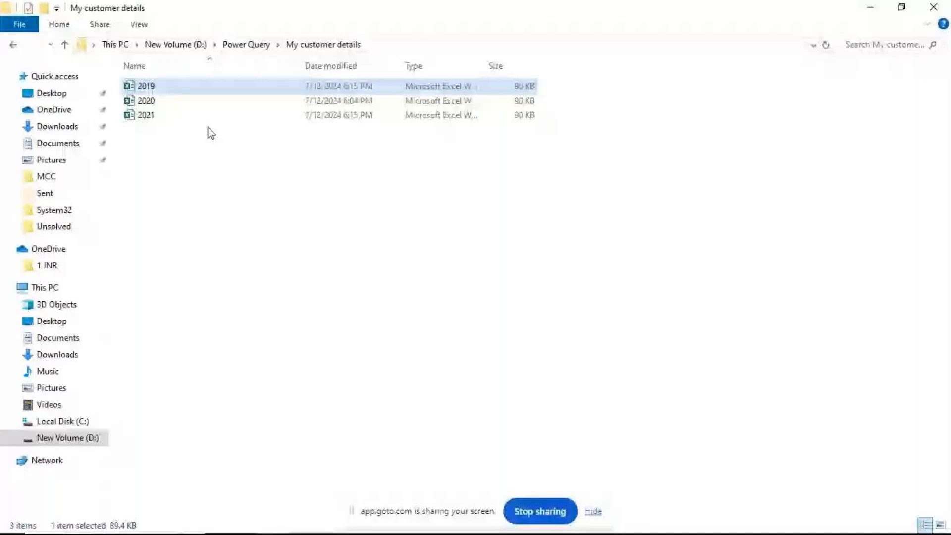
- Create a new Excel worksheet file with its default name in the Power Query folder and open it
{"action": "key", "text": "alt+Up"}
{"action": "right_click", "coordinate": [227, 246]}
{"action": "left_click", "coordinate": [463, 402]}
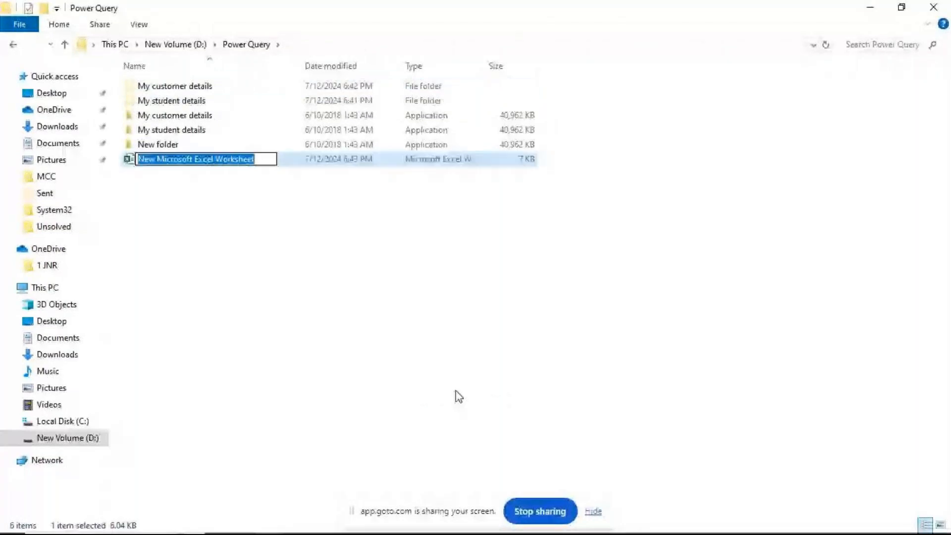
{"action": "key", "text": "Return"}
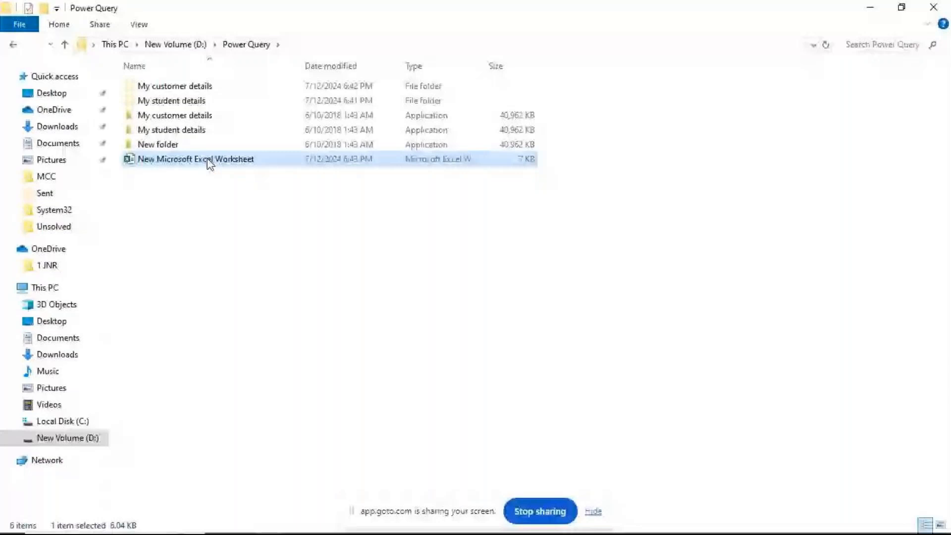
{"action": "double_click", "coordinate": [211, 159]}
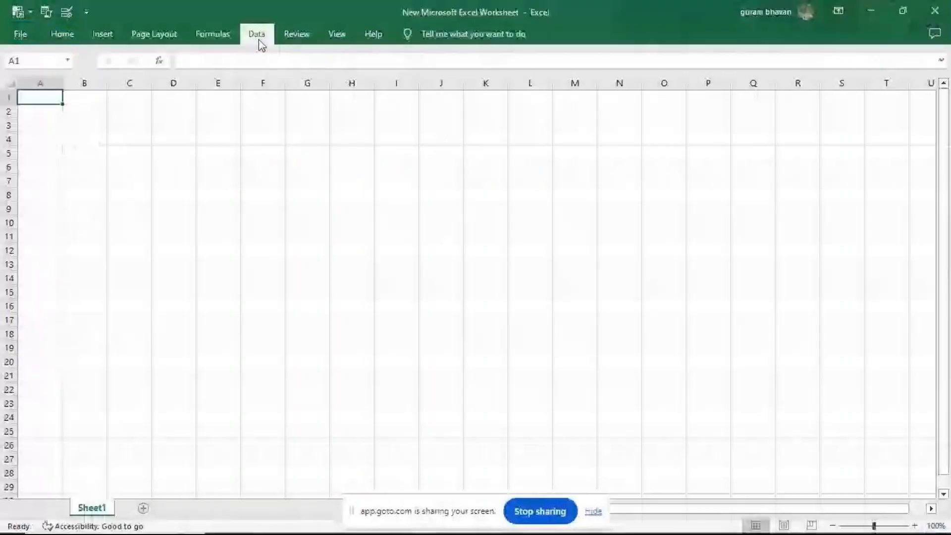
- Examine the Get Data import sources, covering files, databases, Azure, online services and other sources
{"action": "left_click", "coordinate": [256, 34]}
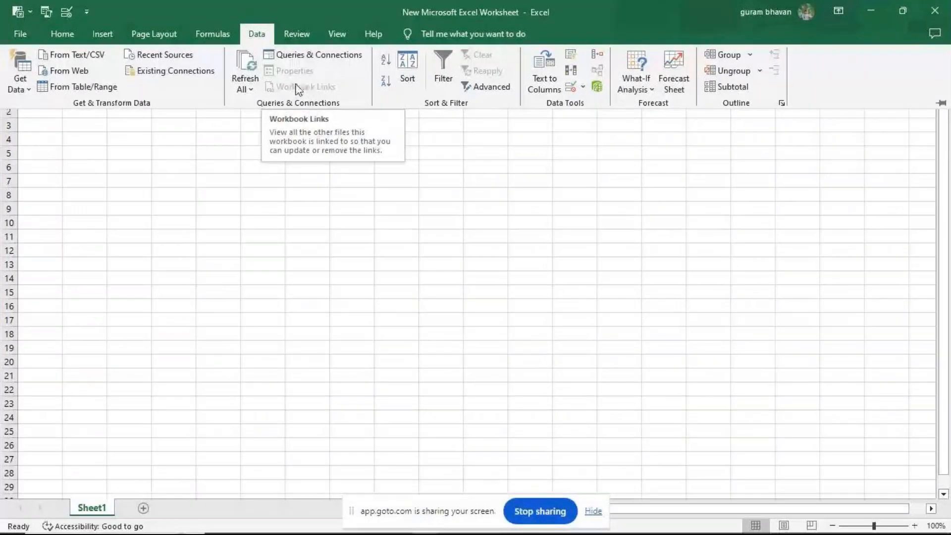
{"action": "left_click", "coordinate": [30, 91]}
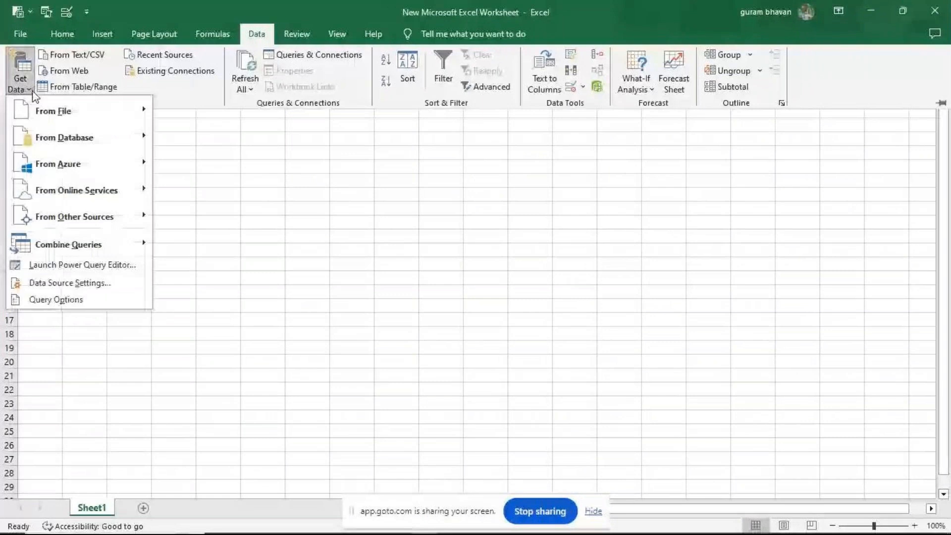
{"action": "mouse_move", "coordinate": [74, 111]}
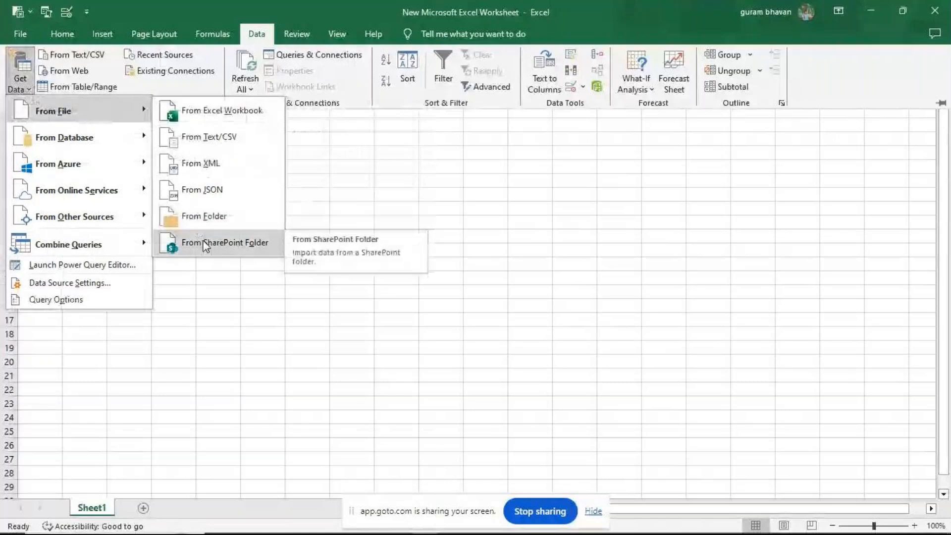
{"action": "mouse_move", "coordinate": [103, 143]}
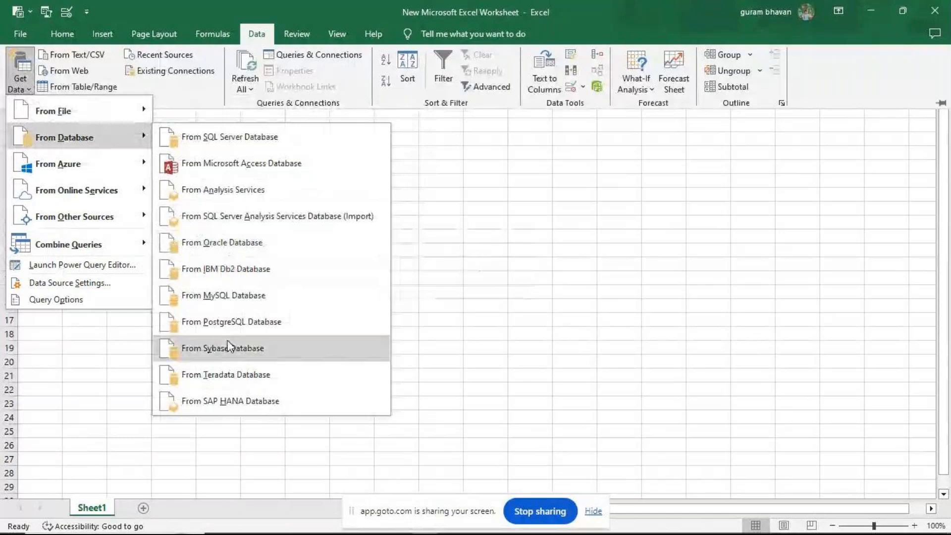
{"action": "mouse_move", "coordinate": [85, 168]}
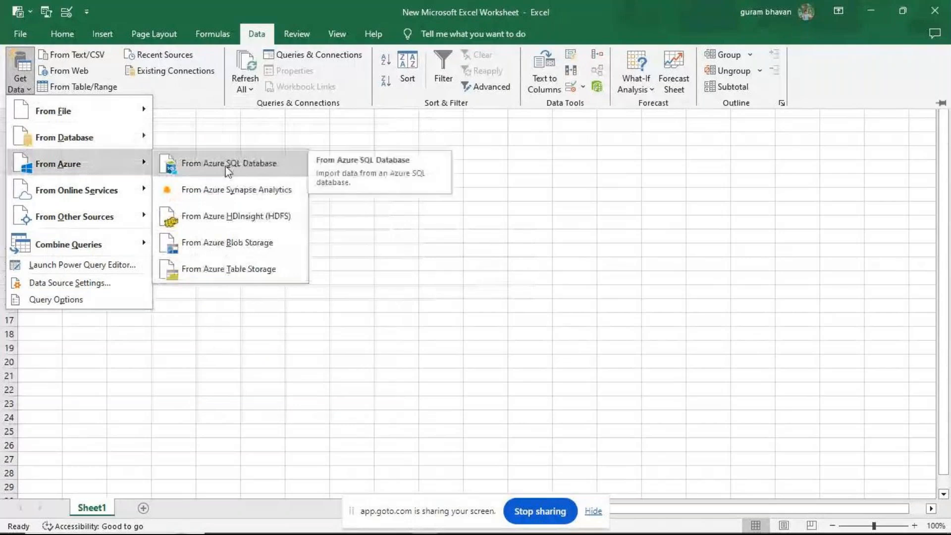
{"action": "left_click", "coordinate": [231, 196]}
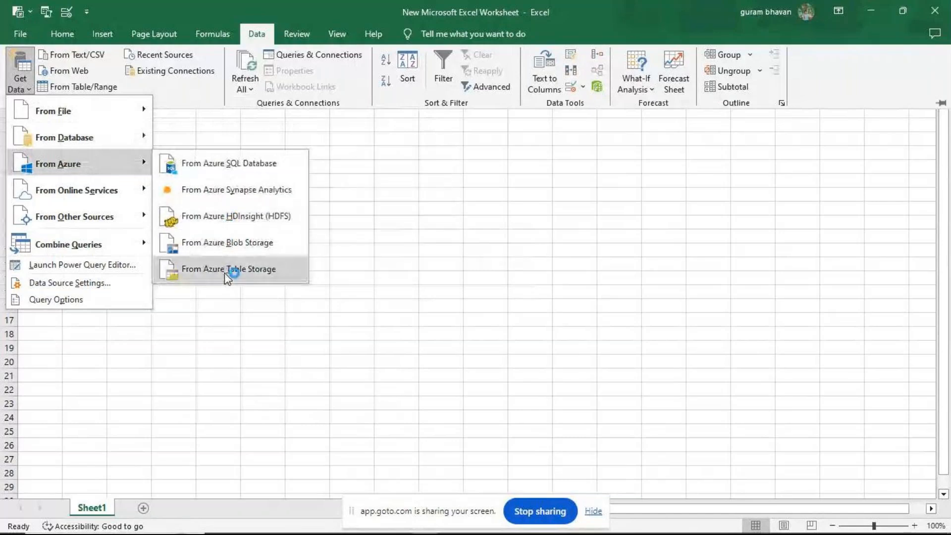
{"action": "mouse_move", "coordinate": [88, 197]}
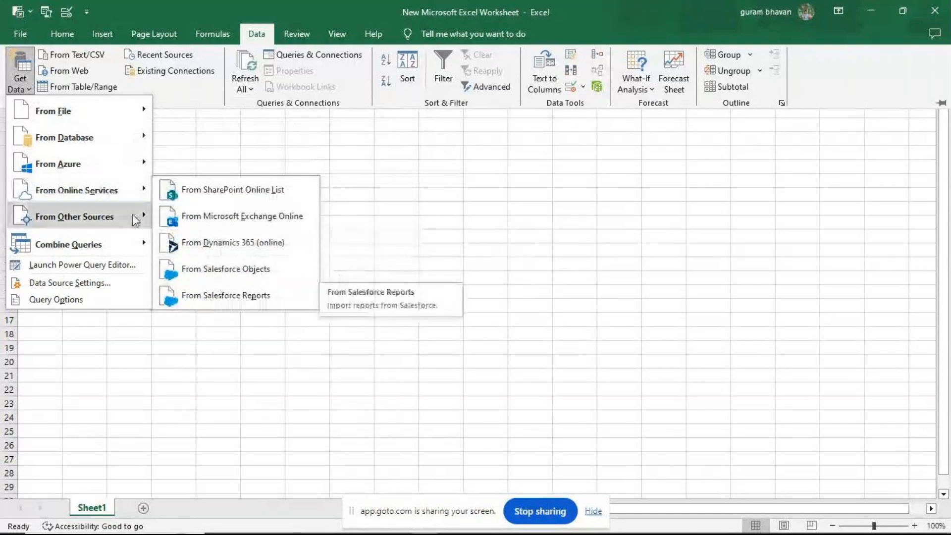
{"action": "mouse_move", "coordinate": [128, 215]}
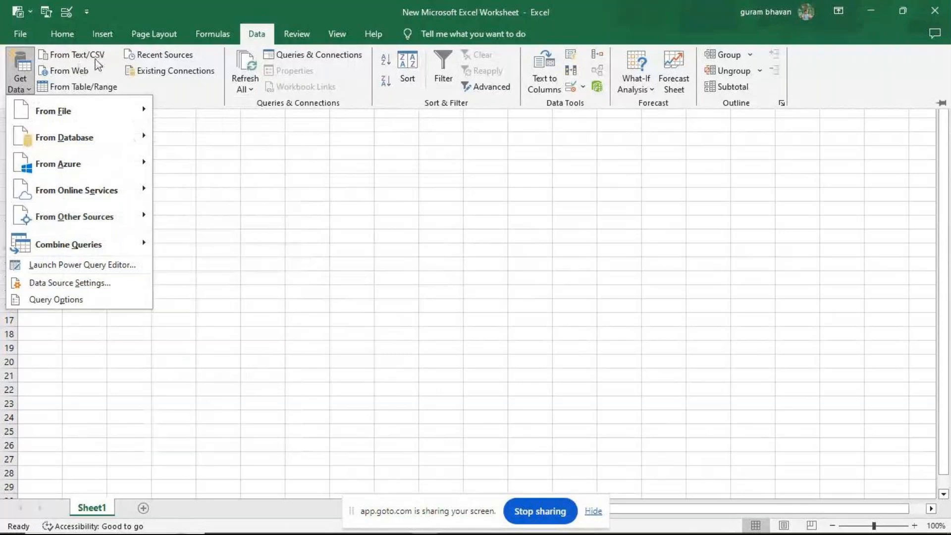
{"action": "left_click", "coordinate": [20, 90]}
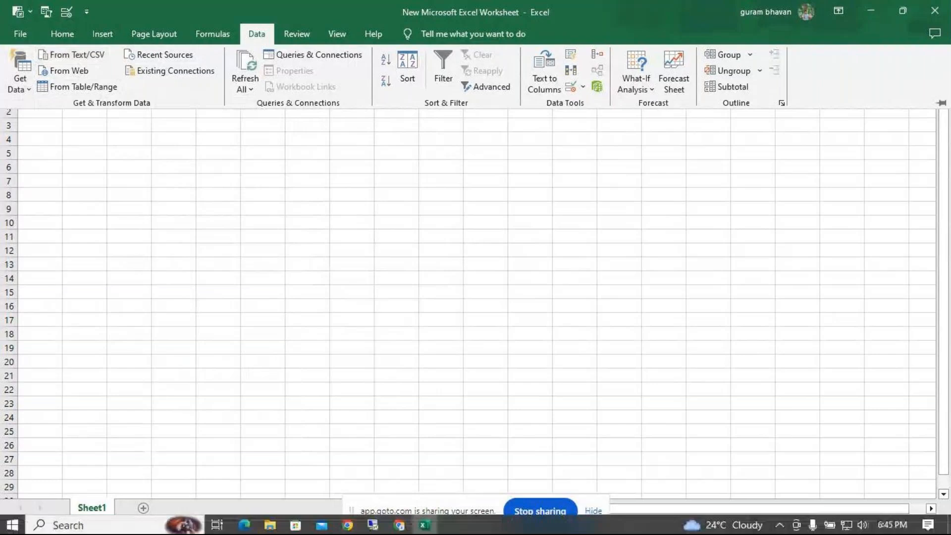
{"action": "left_click", "coordinate": [279, 531]}
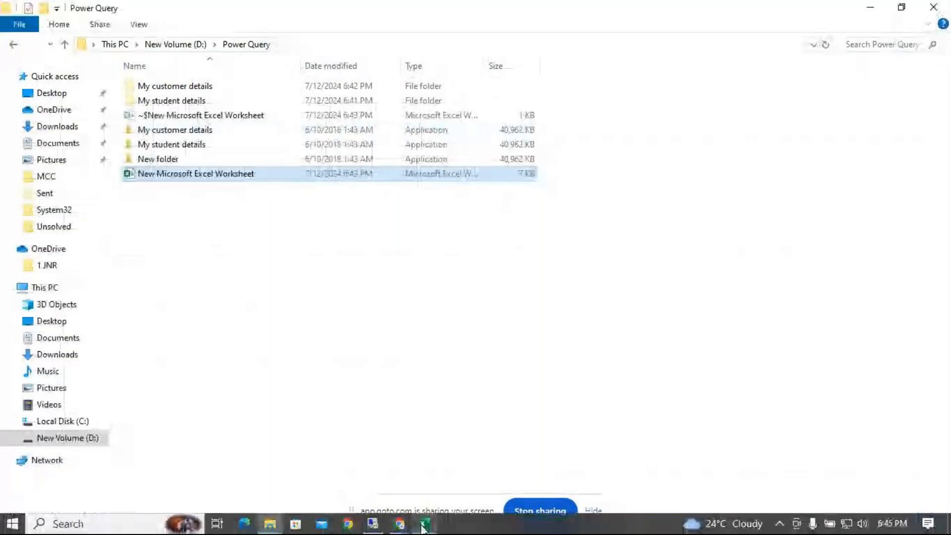
{"action": "left_click", "coordinate": [425, 524]}
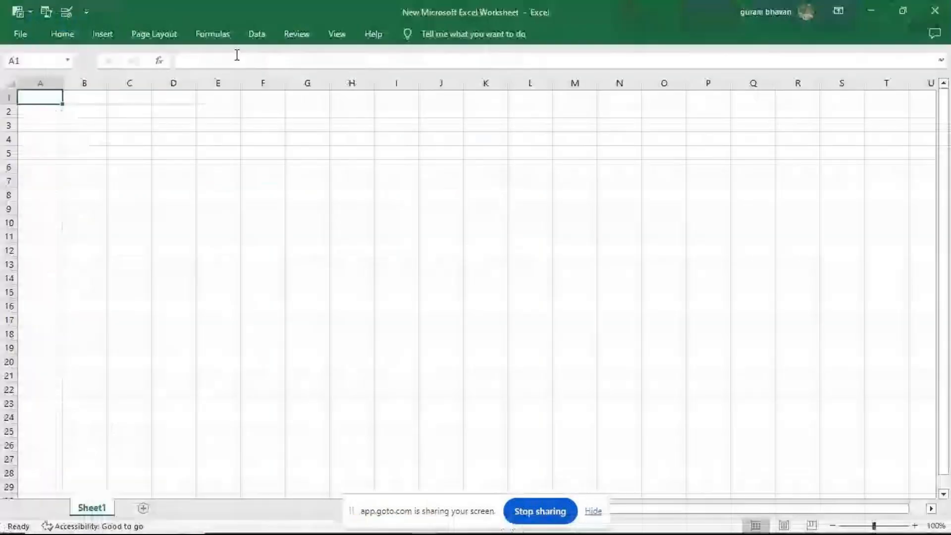
{"action": "left_click", "coordinate": [257, 34]}
{"action": "left_click", "coordinate": [20, 82]}
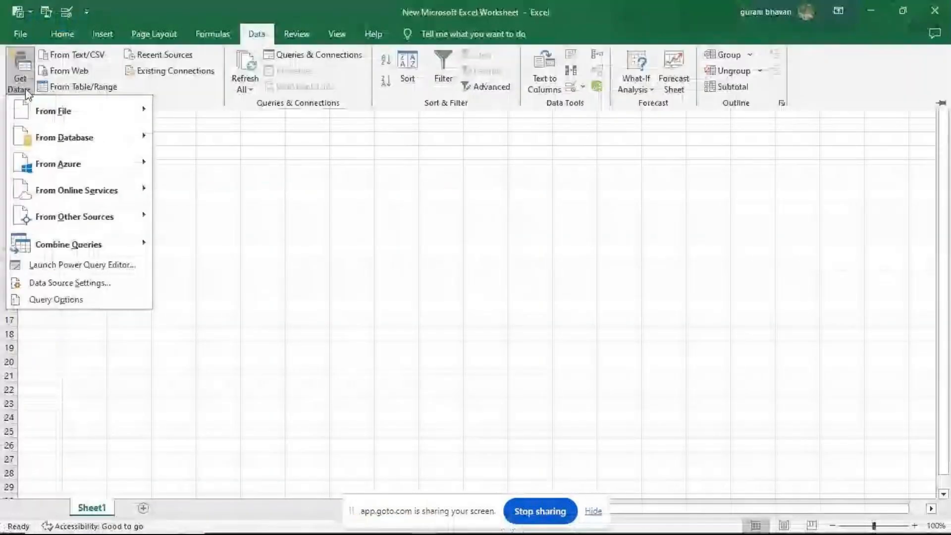
{"action": "left_click", "coordinate": [55, 111]}
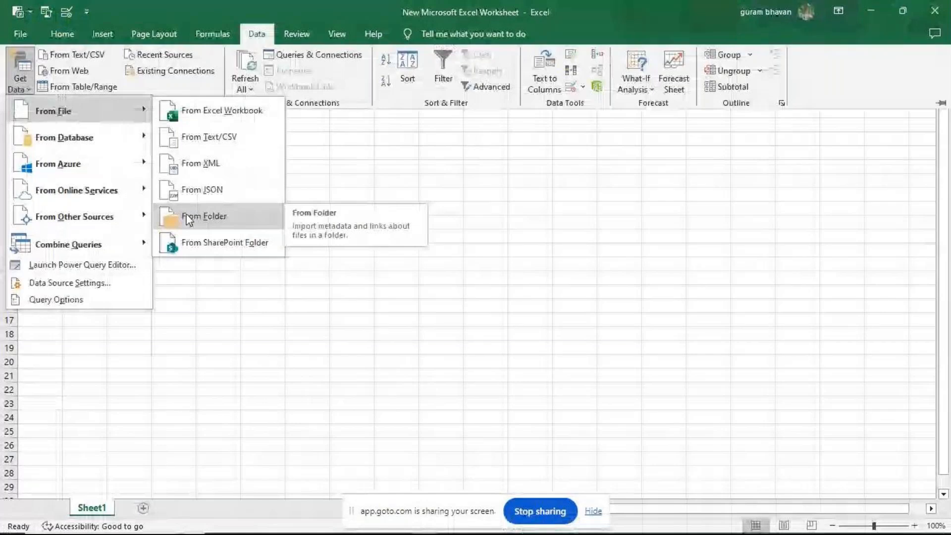
{"action": "left_click", "coordinate": [188, 219]}
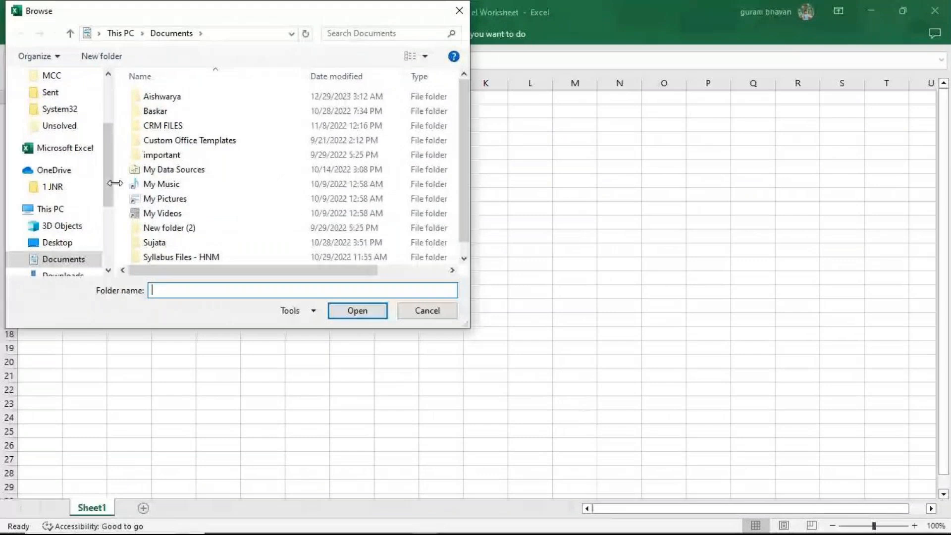
{"action": "scroll", "coordinate": [59, 223], "scroll_direction": "down", "scroll_amount": 2}
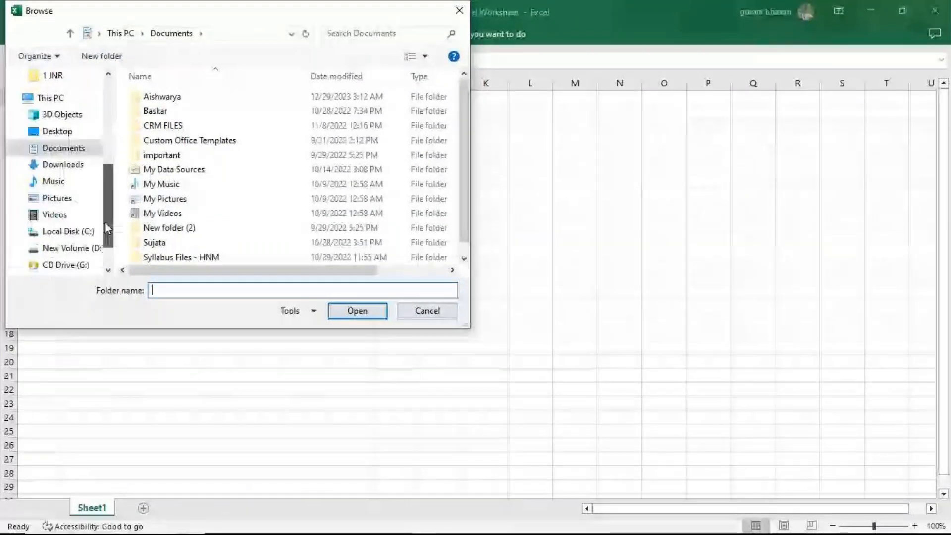
{"action": "left_click", "coordinate": [56, 250]}
{"action": "left_click", "coordinate": [172, 113]}
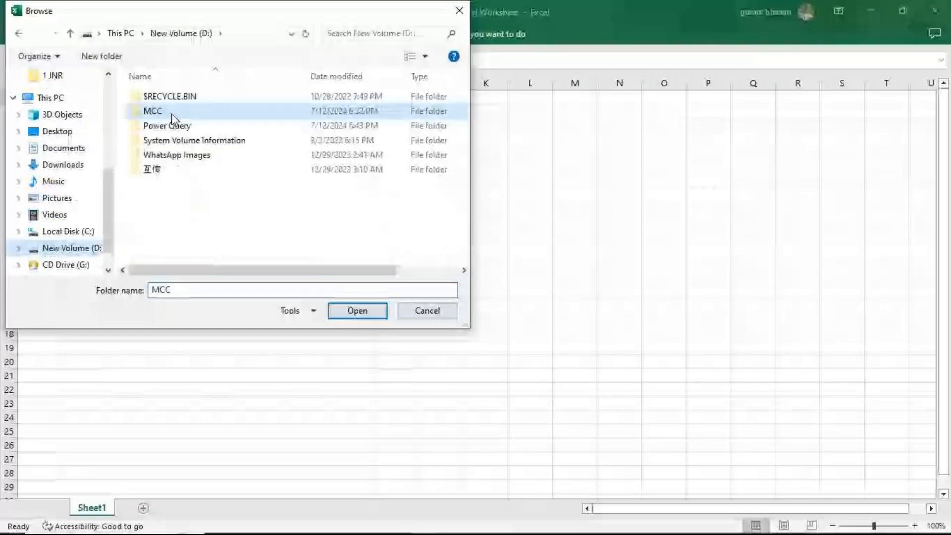
{"action": "double_click", "coordinate": [172, 113]}
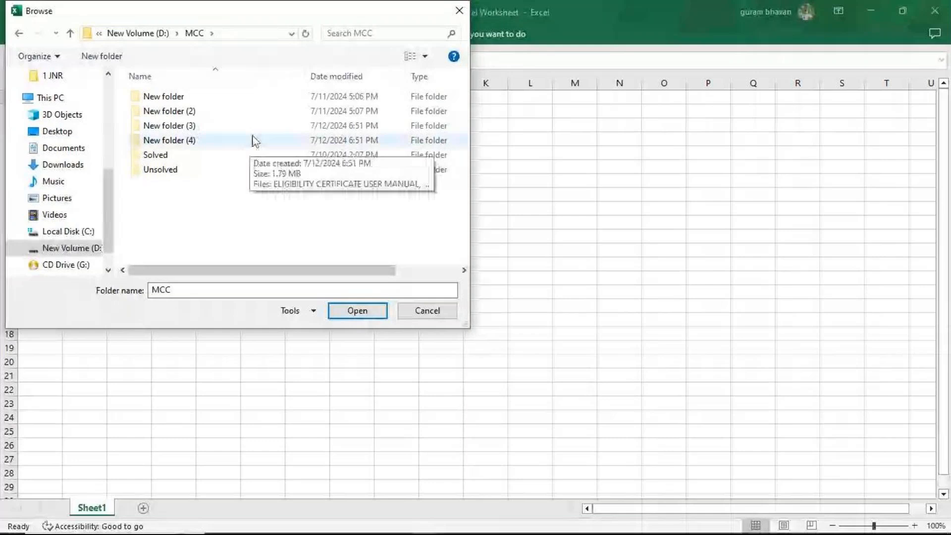
{"action": "double_click", "coordinate": [149, 97]}
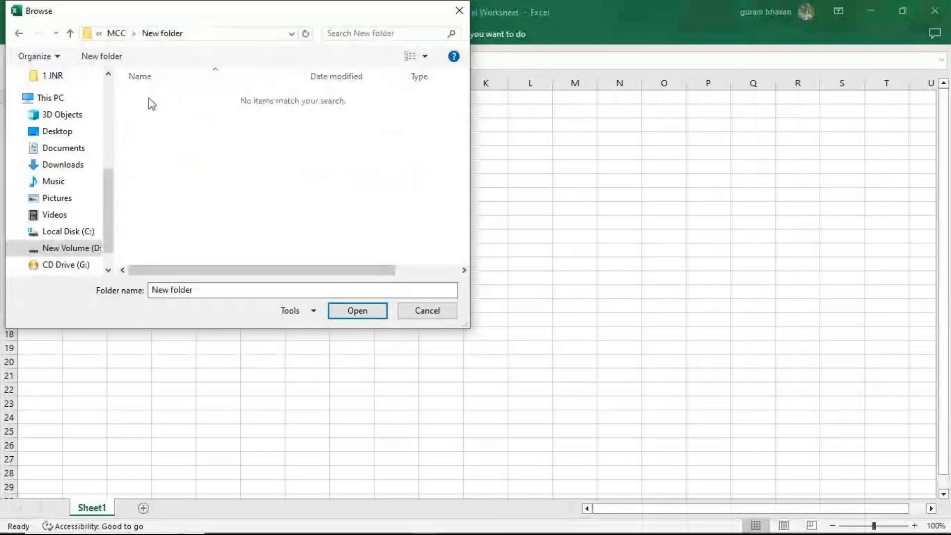
{"action": "left_click", "coordinate": [118, 34]}
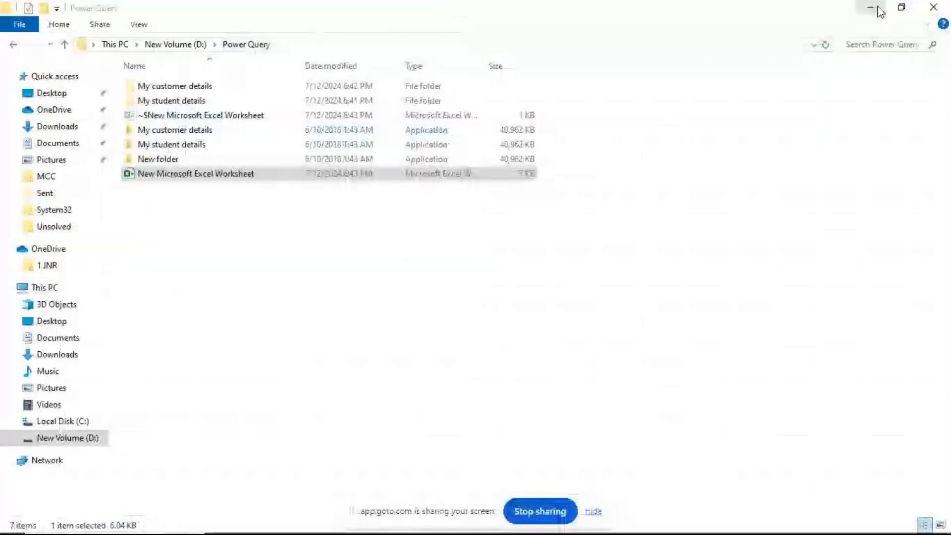
{"action": "left_click", "coordinate": [870, 8]}
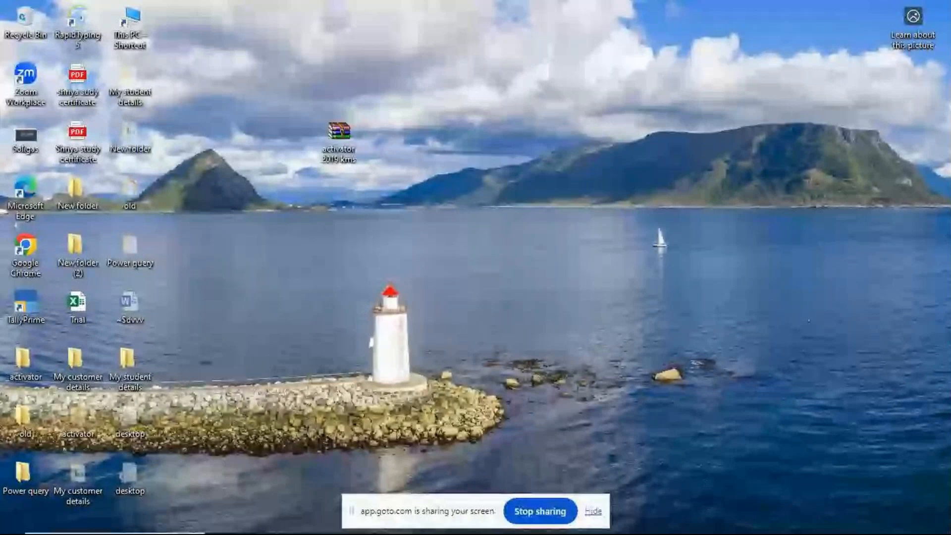
{"action": "left_click", "coordinate": [320, 523]}
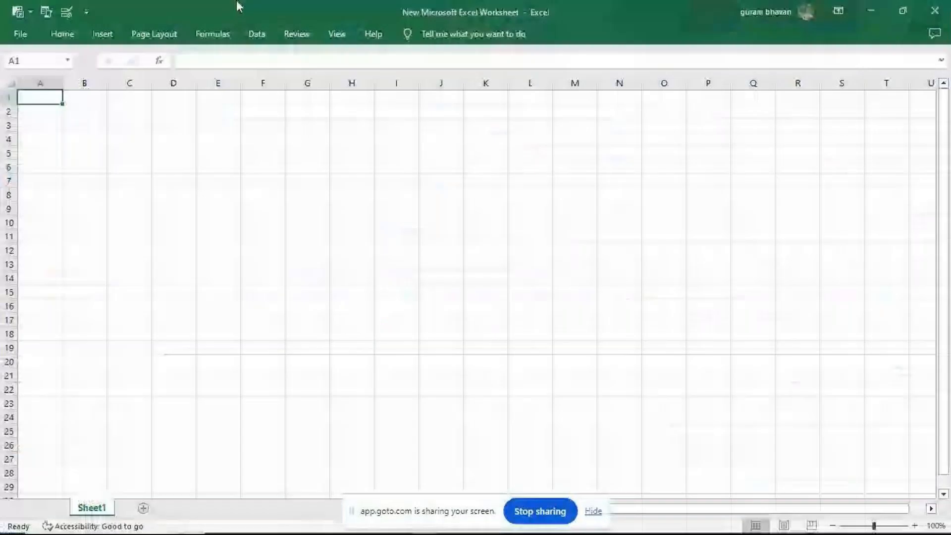
- Import data from a folder, choosing the My customer details folder on the Desktop as the source
{"action": "left_click", "coordinate": [257, 34]}
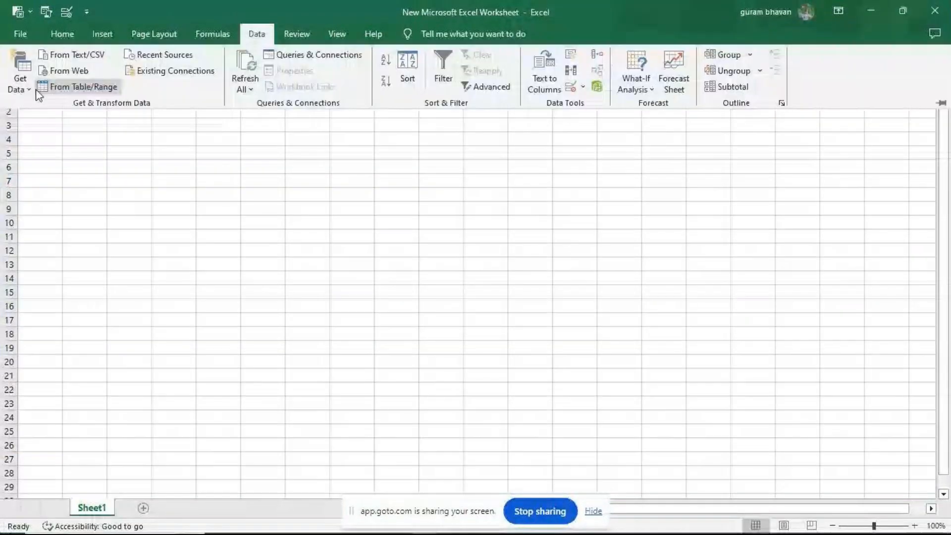
{"action": "left_click", "coordinate": [27, 88]}
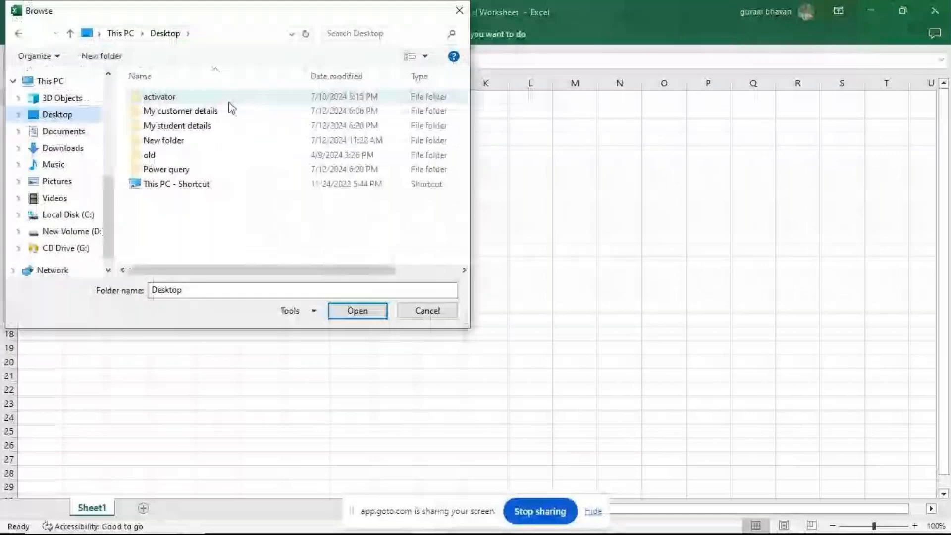
{"action": "double_click", "coordinate": [231, 110]}
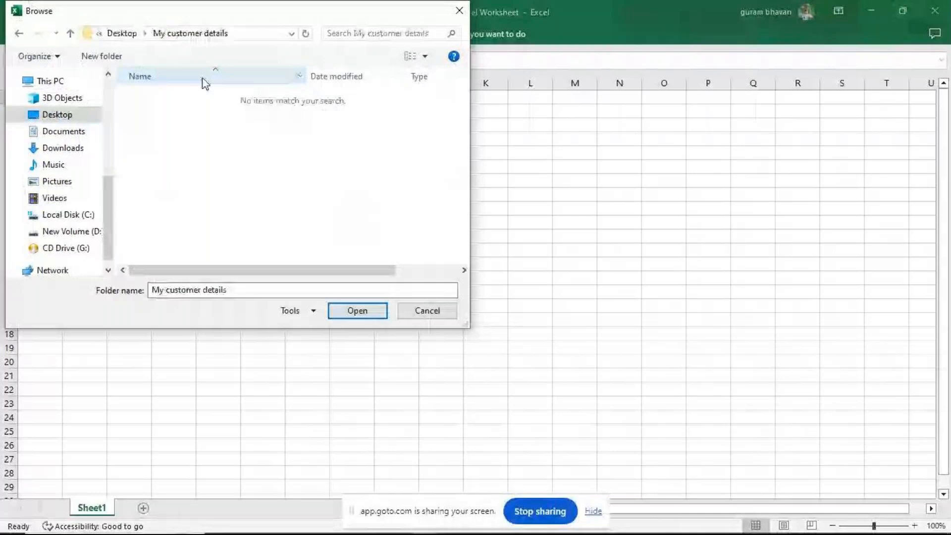
{"action": "left_click", "coordinate": [371, 313]}
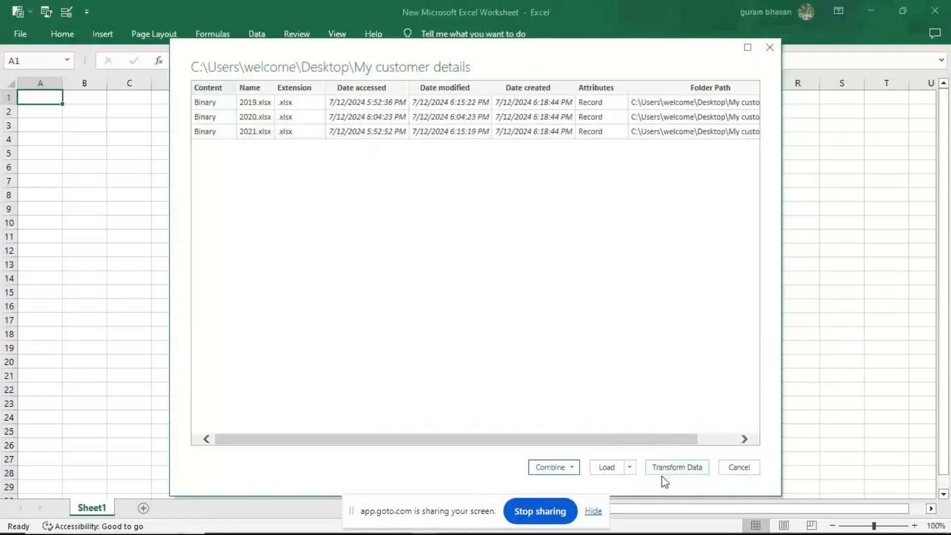
- Check the load options for the folder's files, choose Combine & Transform Data instead, and hide the screen-sharing notice
{"action": "left_click", "coordinate": [631, 468]}
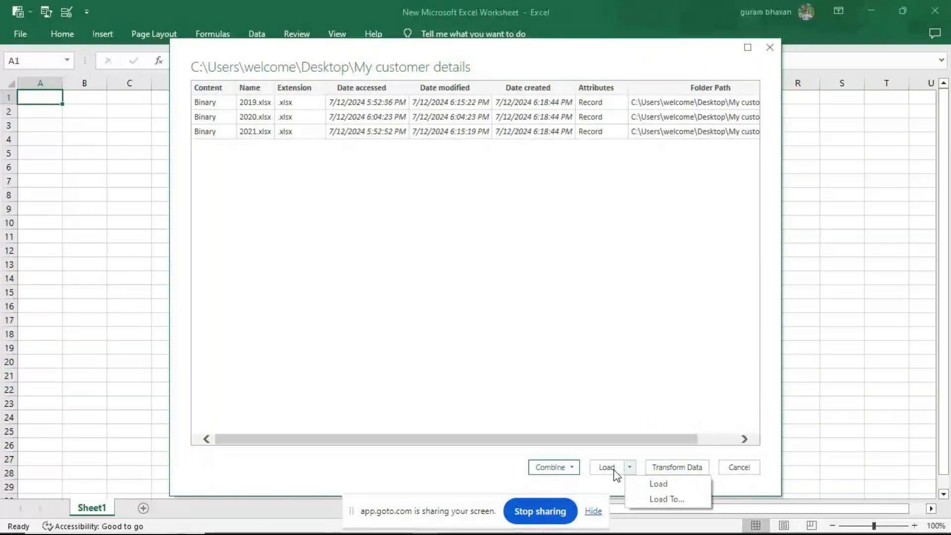
{"action": "left_click", "coordinate": [553, 467]}
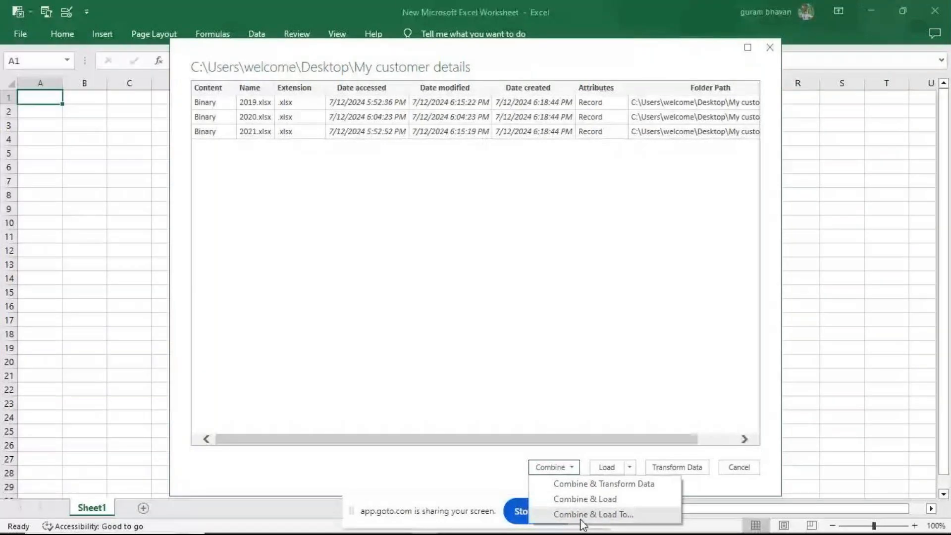
{"action": "left_click", "coordinate": [575, 485]}
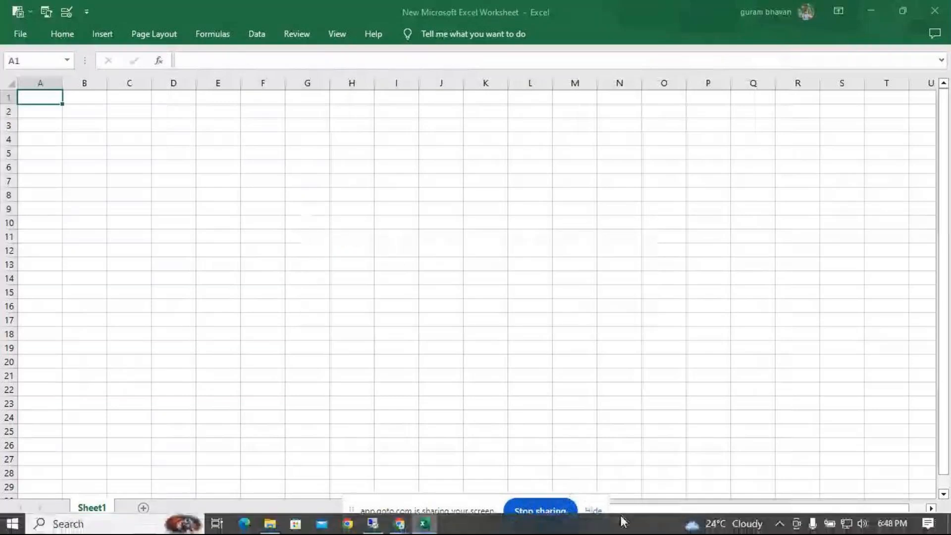
{"action": "left_click", "coordinate": [594, 512]}
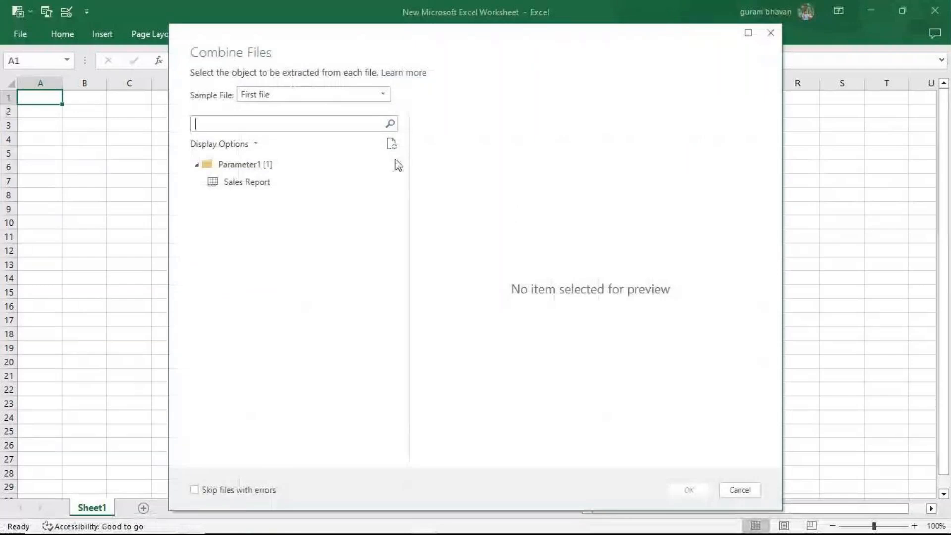
- Combine the files using First file as the sample and the Sales Report sheet as the object to extract
{"action": "left_click", "coordinate": [387, 100]}
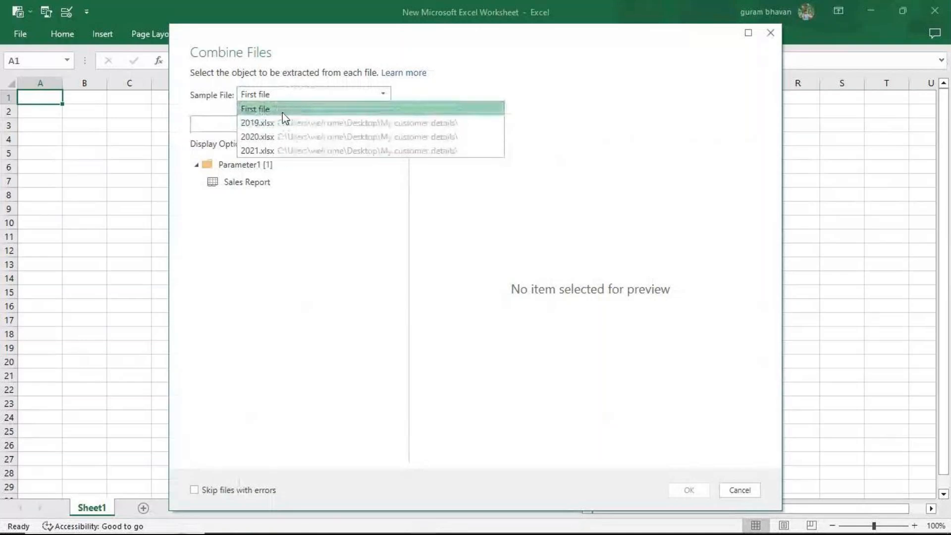
{"action": "left_click", "coordinate": [261, 109]}
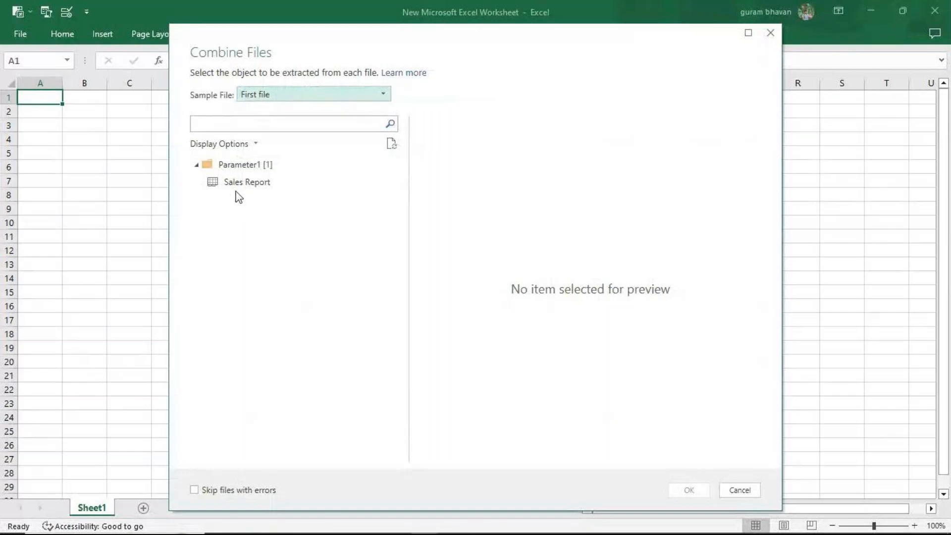
{"action": "left_click", "coordinate": [243, 183]}
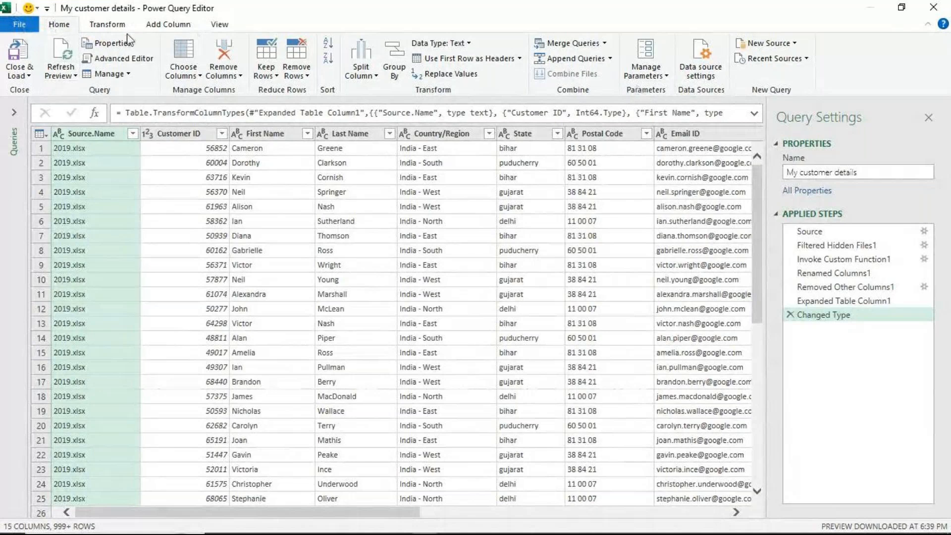
- Review the list of helper and other queries in the Power Query Editor, then collapse it again
{"action": "left_click", "coordinate": [18, 118]}
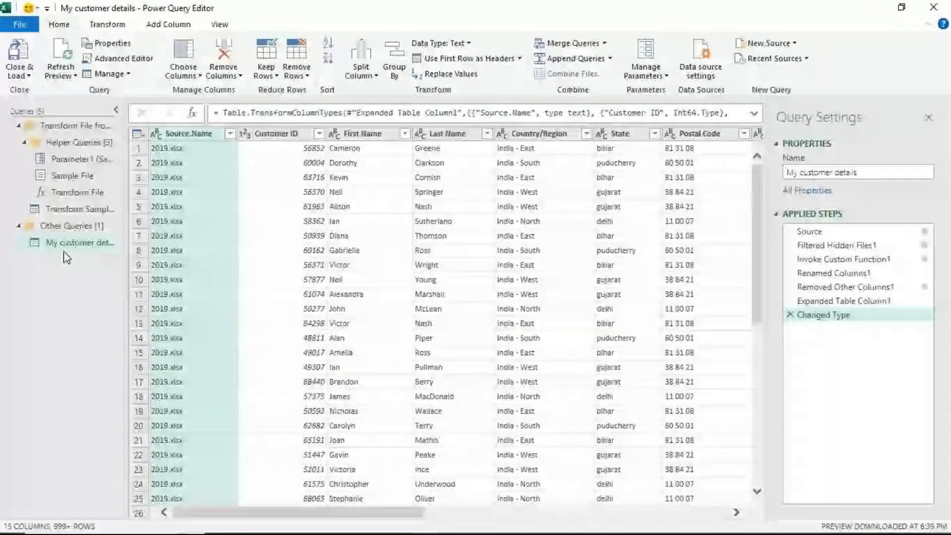
{"action": "left_click", "coordinate": [116, 110]}
{"action": "right_click", "coordinate": [174, 117]}
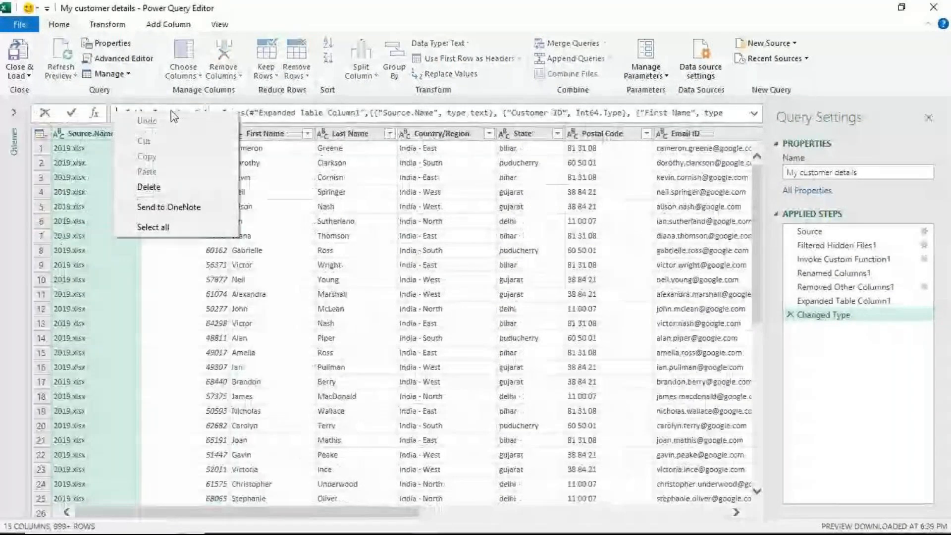
{"action": "left_click", "coordinate": [142, 85]}
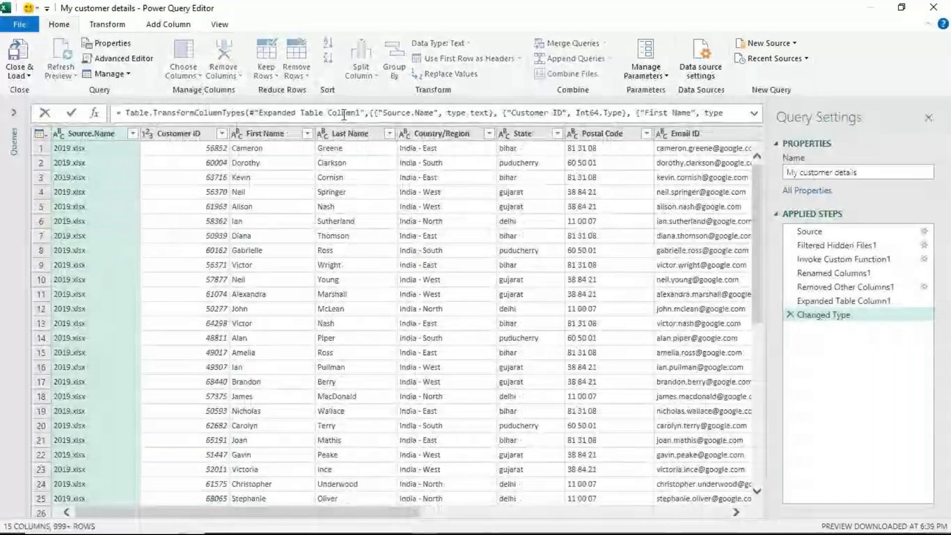
{"action": "left_click", "coordinate": [344, 114]}
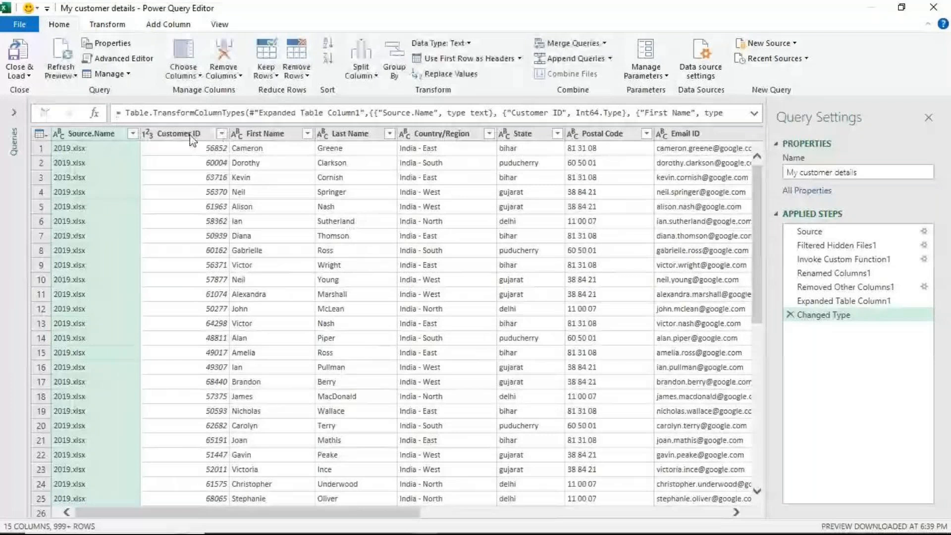
{"action": "left_click", "coordinate": [192, 136]}
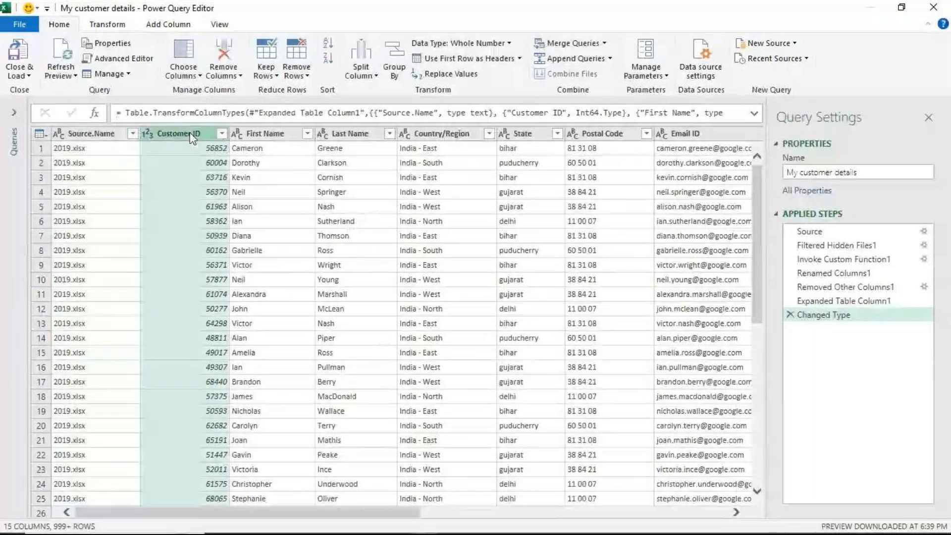
{"action": "left_click", "coordinate": [285, 134]}
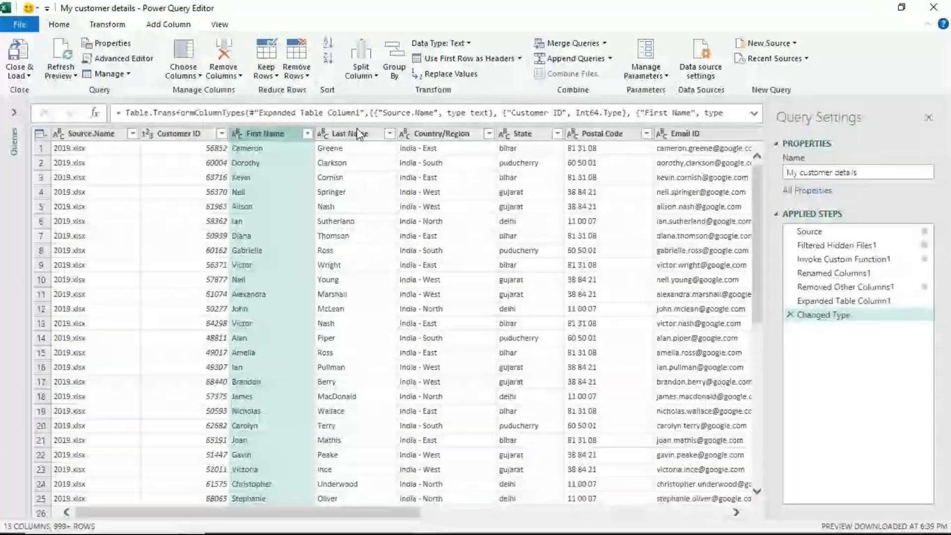
{"action": "left_click", "coordinate": [93, 135]}
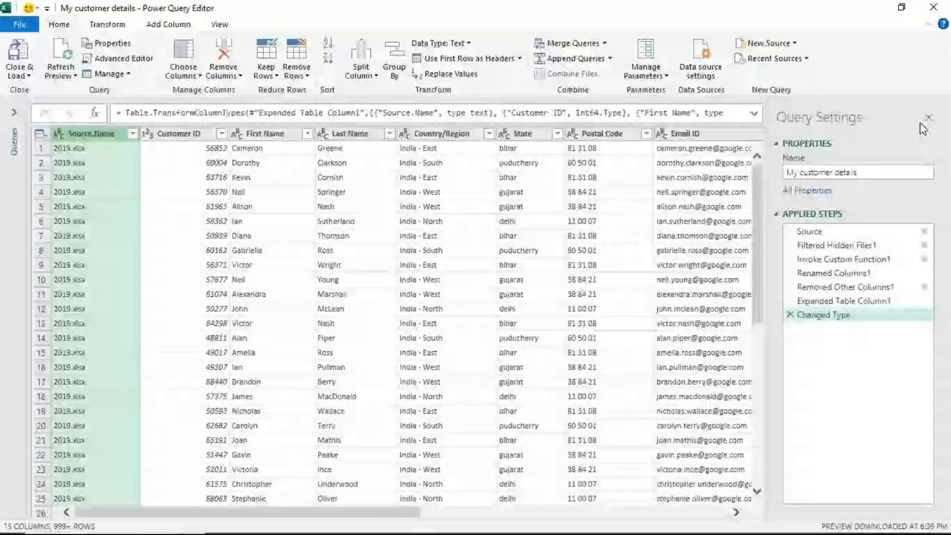
- Rename the combined query as Sales Report in its query properties
{"action": "left_click", "coordinate": [866, 175]}
{"action": "key", "text": "ctrl+a"}
{"action": "type", "text": "Sales Report"}
{"action": "key", "text": "Return"}
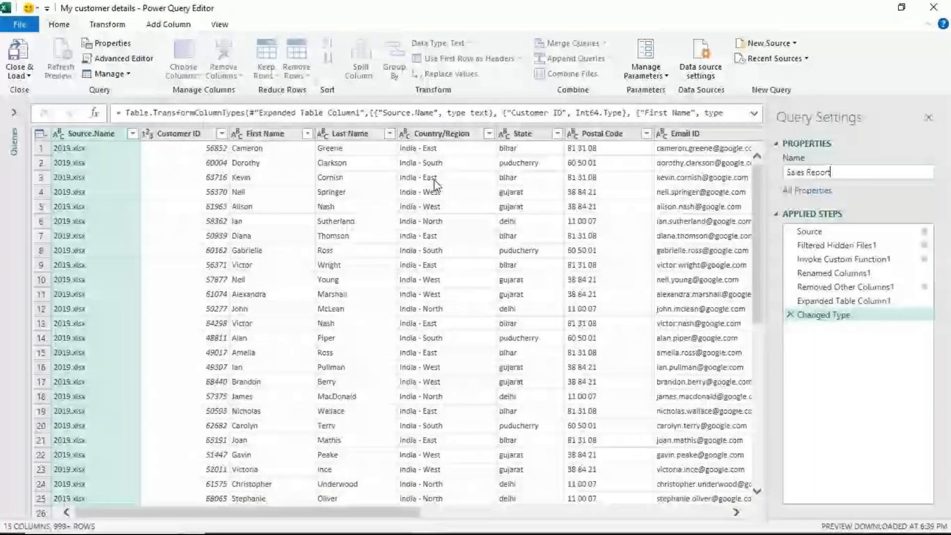
- Review the columns of the combined table from Source.Name across to Unit Sold, minimizing the meeting window that covers it
{"action": "left_click", "coordinate": [734, 515]}
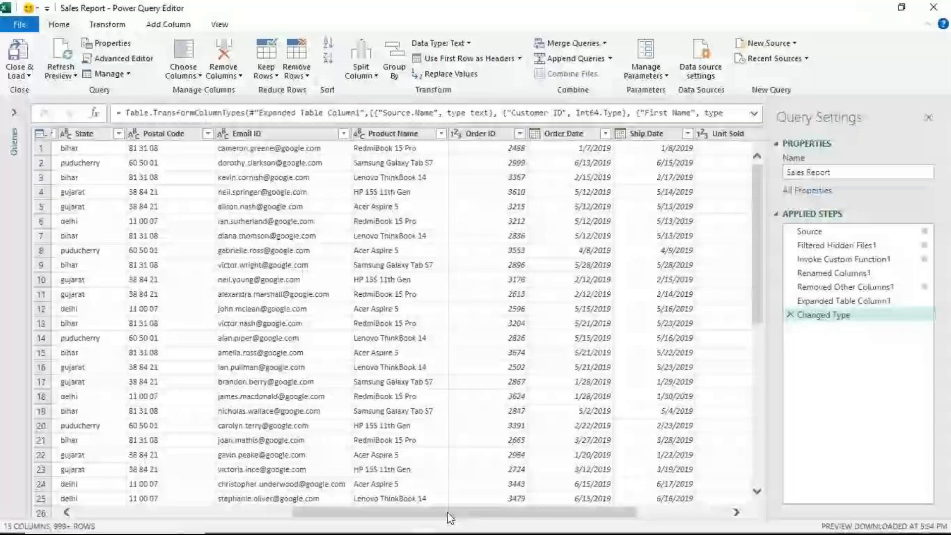
{"action": "left_click_drag", "start_coordinate": [449, 514], "coordinate": [202, 519]}
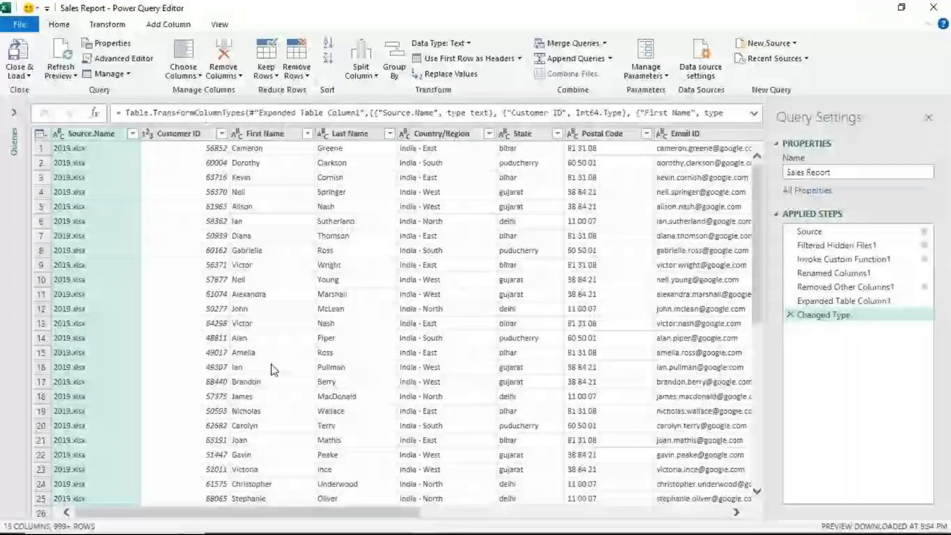
{"action": "left_click", "coordinate": [264, 134]}
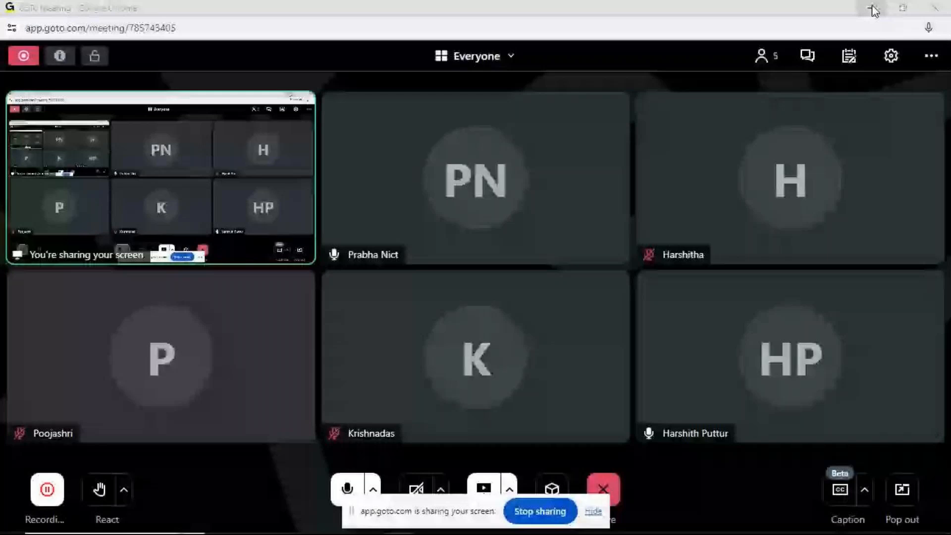
{"action": "left_click", "coordinate": [874, 10]}
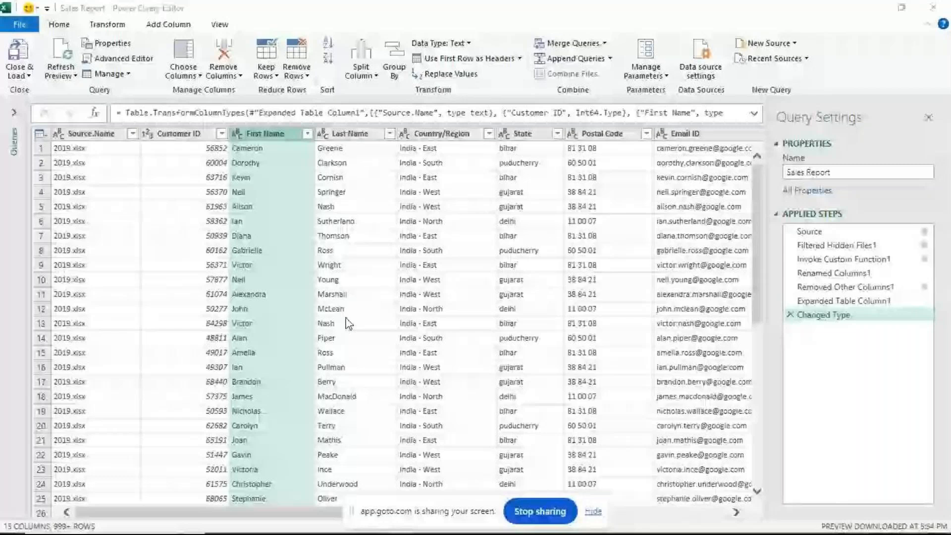
{"action": "left_click", "coordinate": [102, 143]}
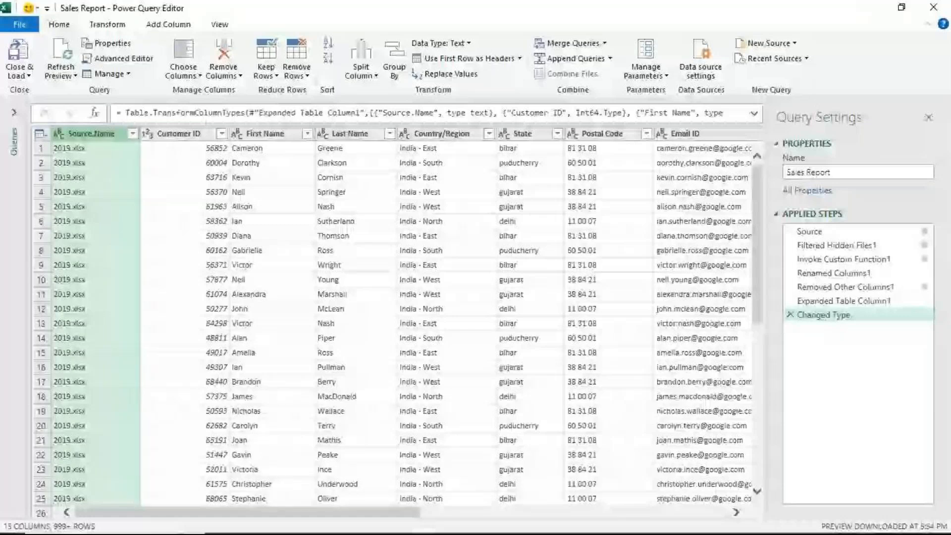
{"action": "left_click", "coordinate": [209, 162]}
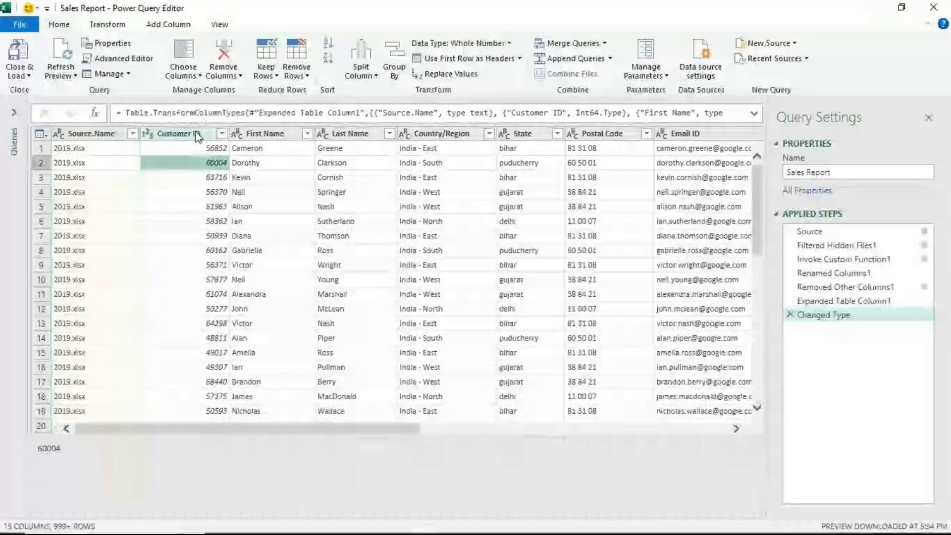
{"action": "left_click", "coordinate": [197, 134]}
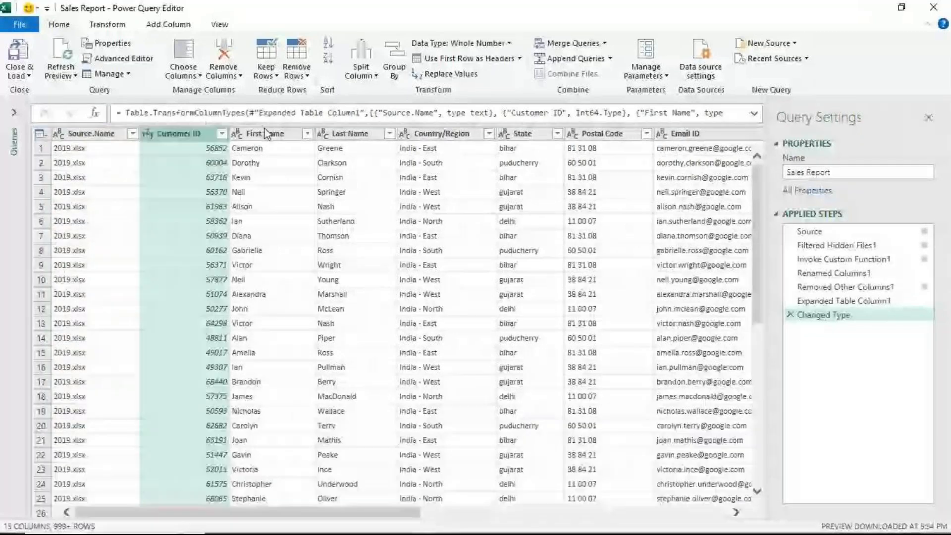
{"action": "left_click", "coordinate": [525, 134]}
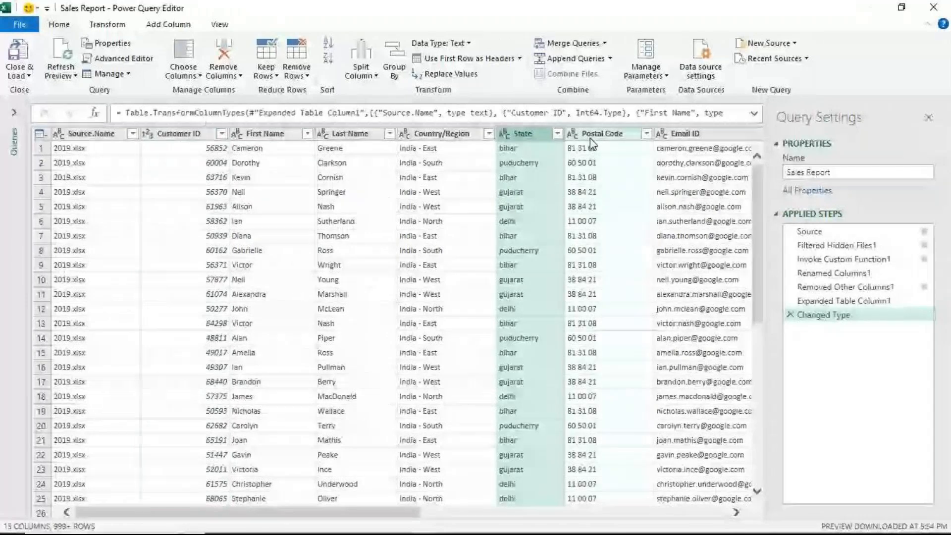
{"action": "left_click", "coordinate": [94, 134]}
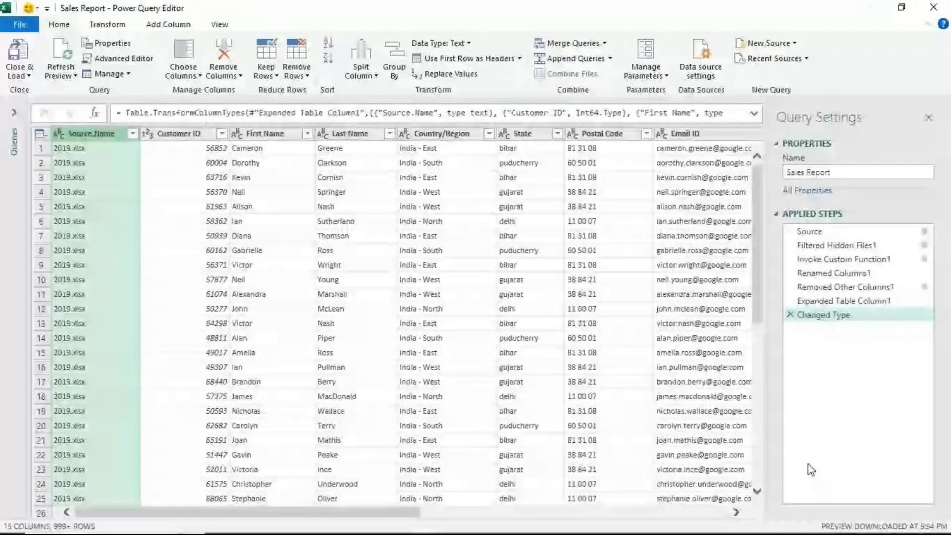
- Switch to the GoTo Meeting window, mute and unmute the microphone, and return to the Power Query Editor
{"action": "mouse_move", "coordinate": [404, 524]}
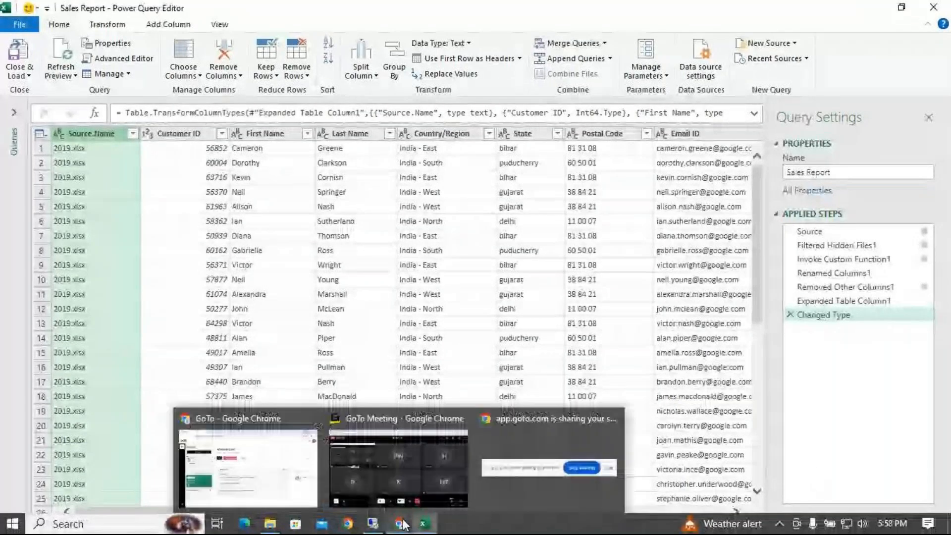
{"action": "left_click", "coordinate": [434, 502]}
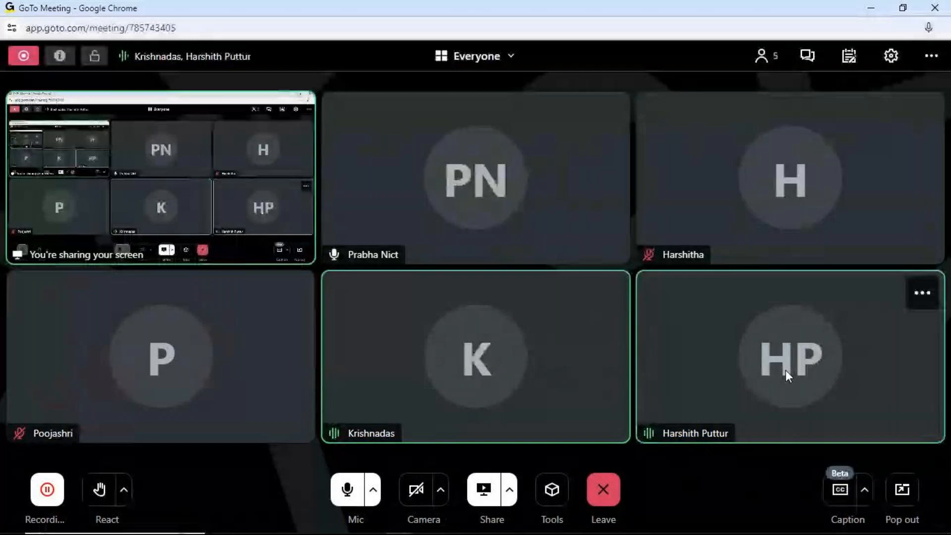
{"action": "key", "text": "m"}
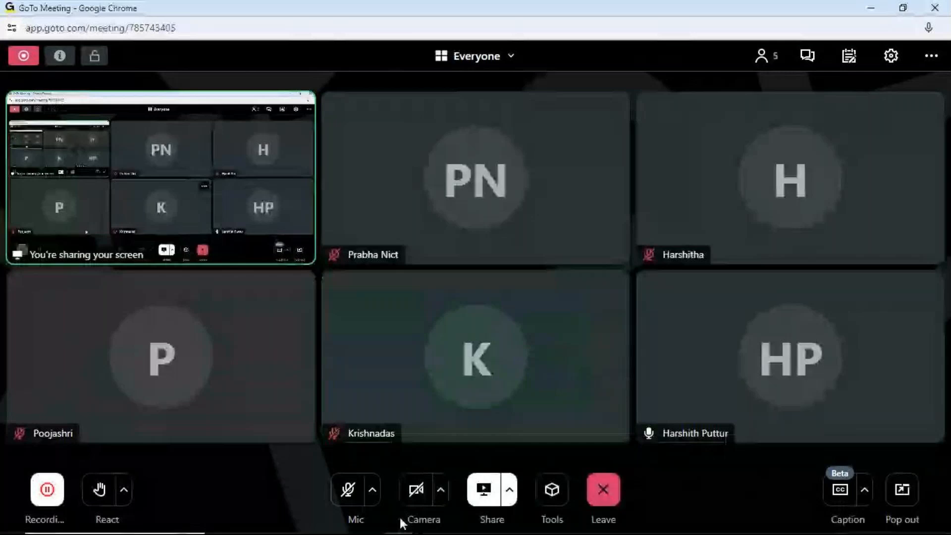
{"action": "left_click", "coordinate": [348, 489]}
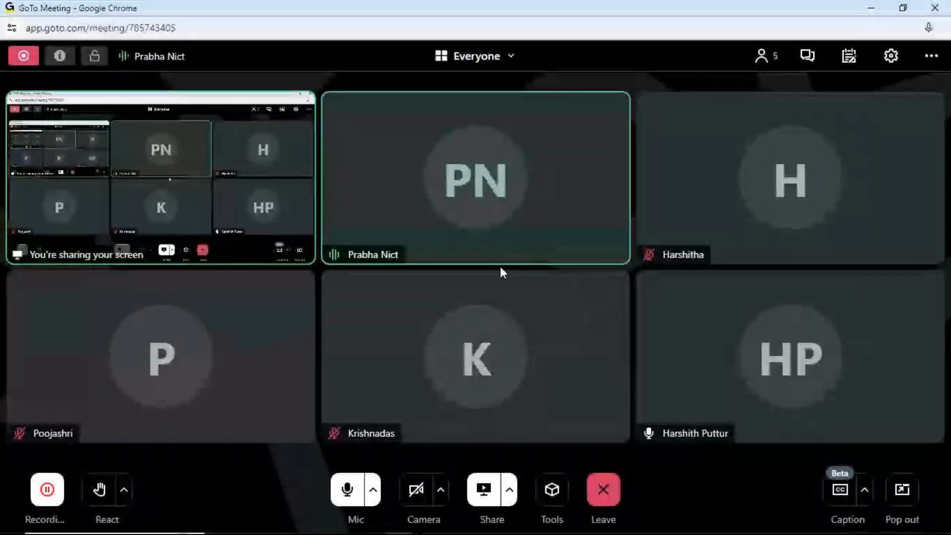
{"action": "mouse_move", "coordinate": [425, 526]}
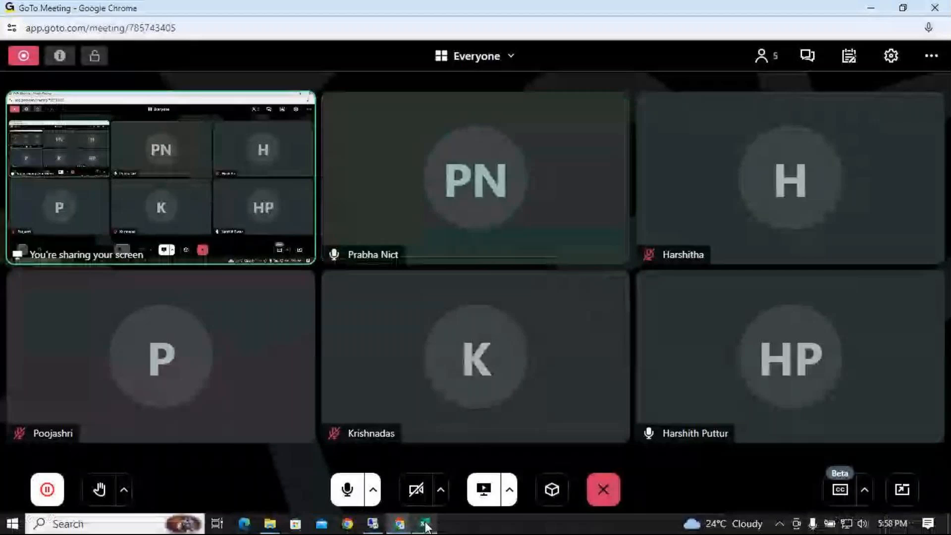
{"action": "left_click", "coordinate": [424, 524]}
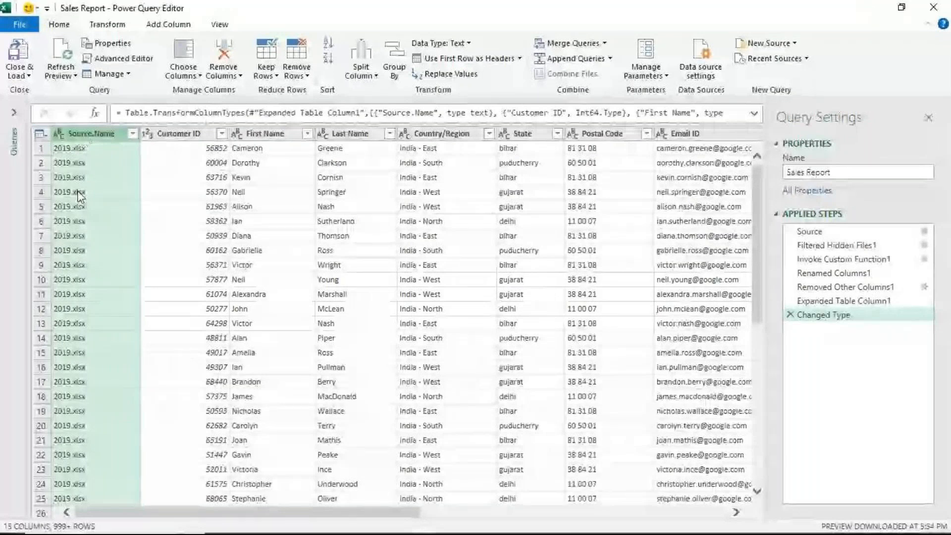
- Remove the Source.Name column from the Sales Report query
{"action": "left_click", "coordinate": [204, 150]}
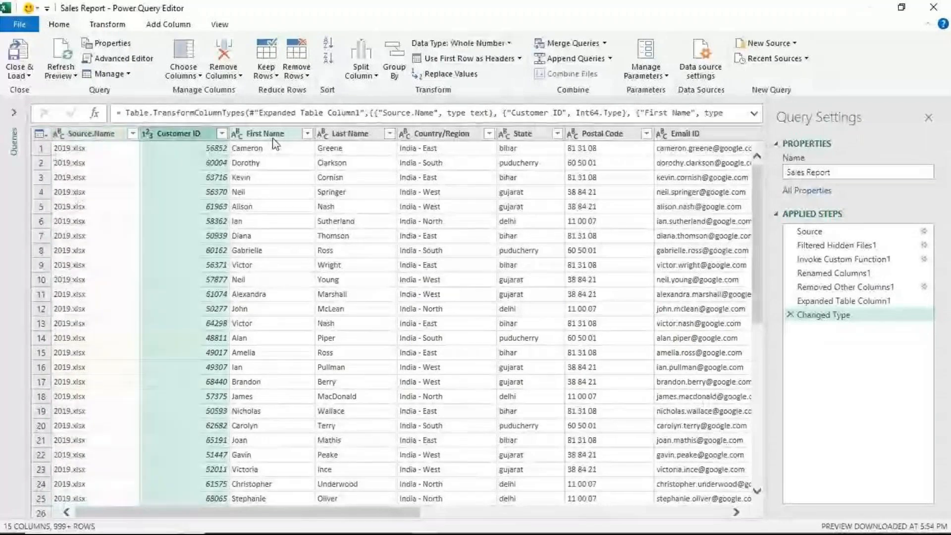
{"action": "left_click", "coordinate": [274, 141]}
{"action": "left_click", "coordinate": [78, 138]}
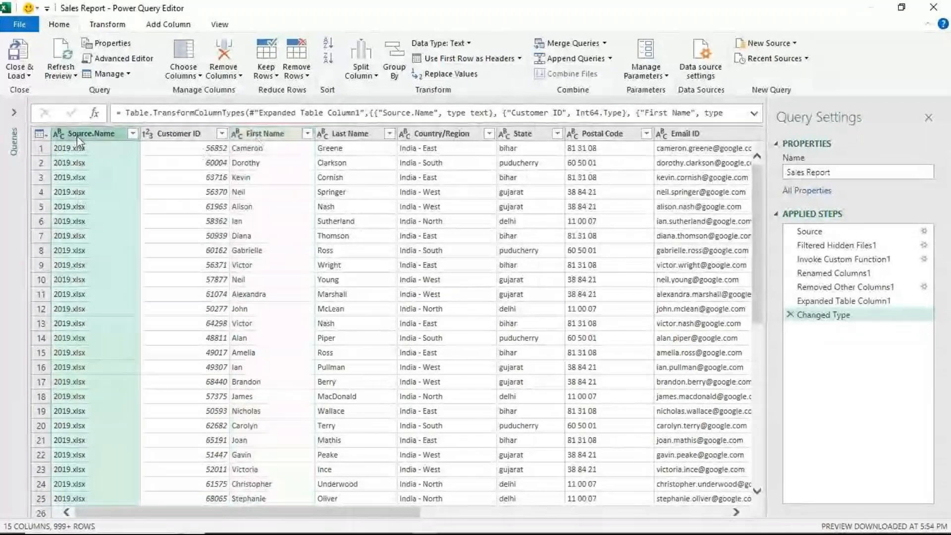
{"action": "right_click", "coordinate": [78, 140]}
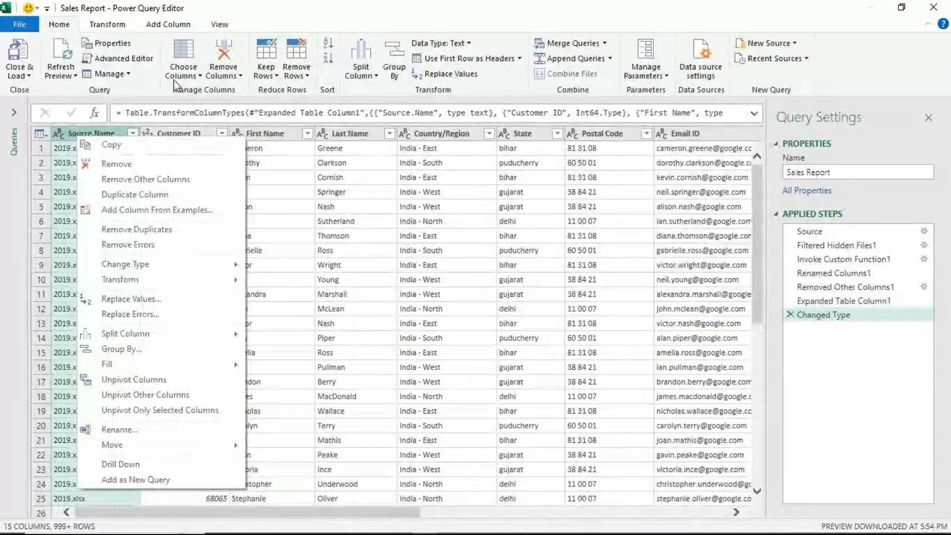
{"action": "left_click", "coordinate": [114, 164]}
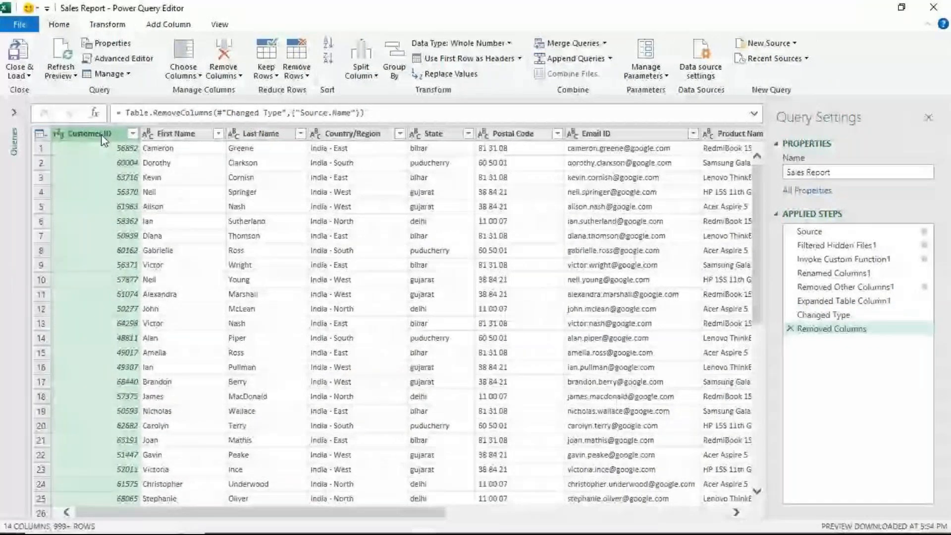
- Sort the Customer ID column in ascending order and filter out its null rows
{"action": "left_click", "coordinate": [132, 134]}
{"action": "left_click", "coordinate": [159, 149]}
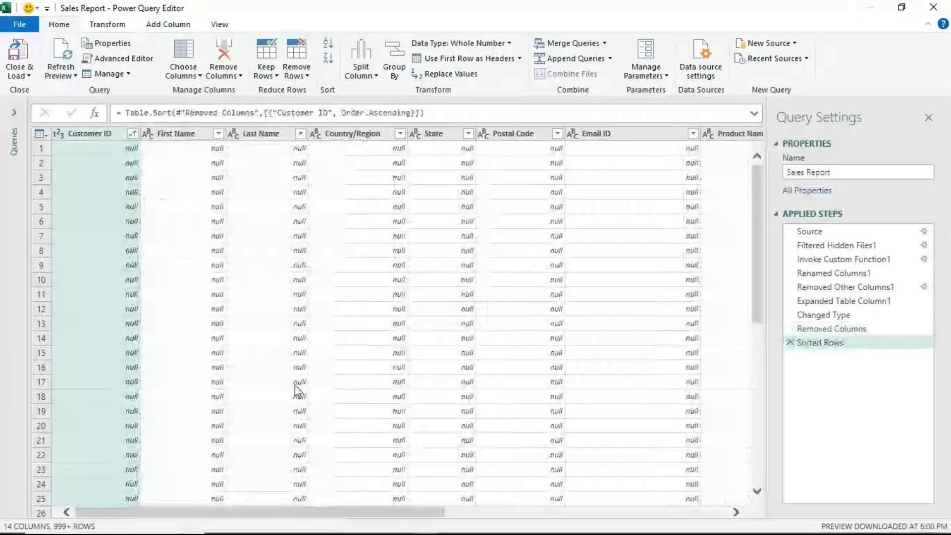
{"action": "left_click", "coordinate": [132, 133]}
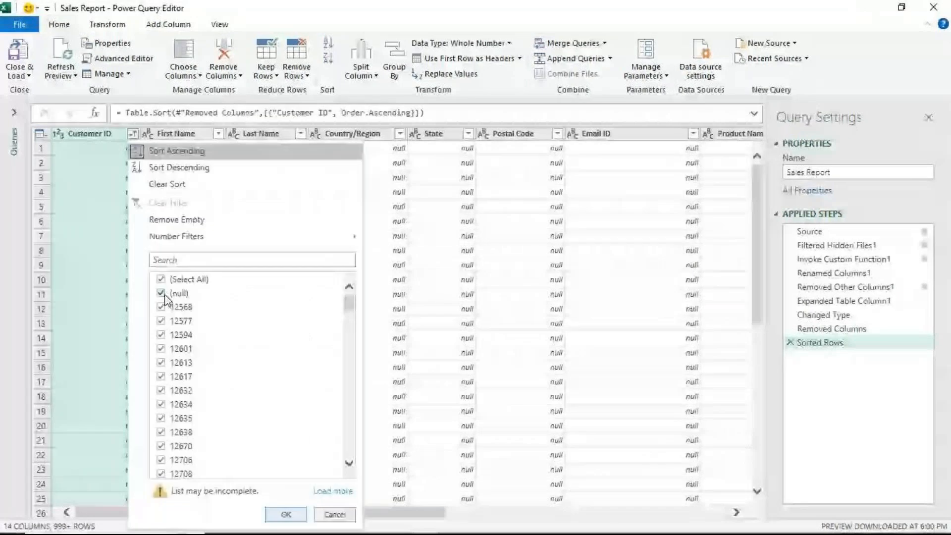
{"action": "left_click", "coordinate": [164, 295]}
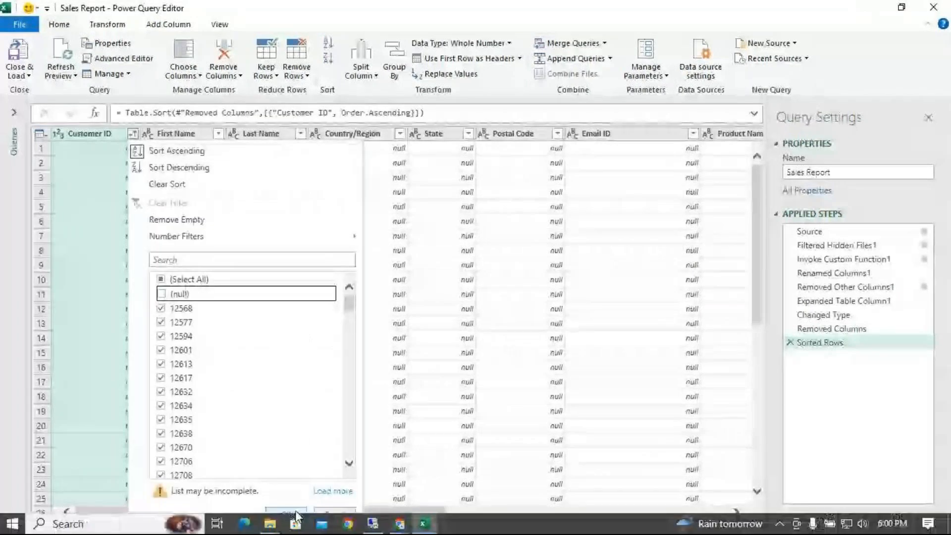
{"action": "left_click", "coordinate": [287, 510]}
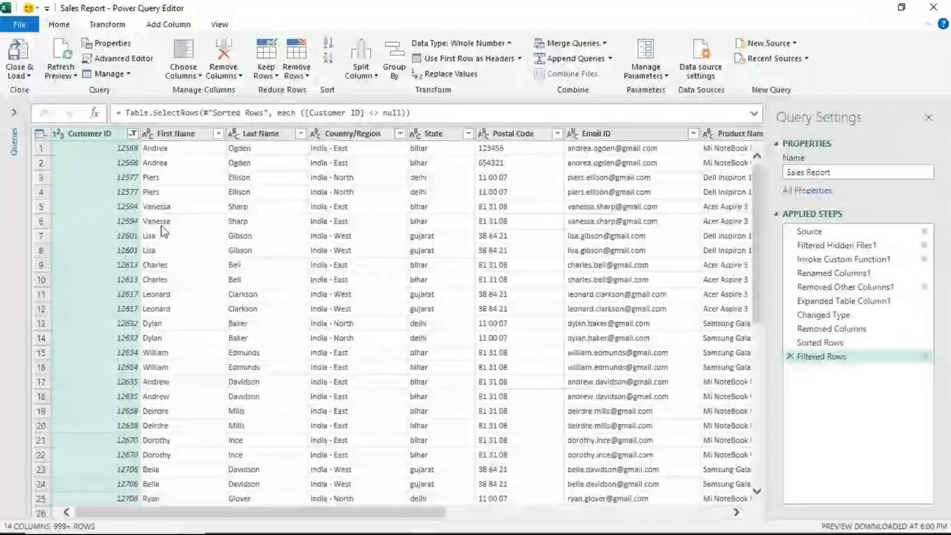
- Merge the First Name and Last Name columns into one column, using a space as the separator
{"action": "left_click", "coordinate": [182, 138]}
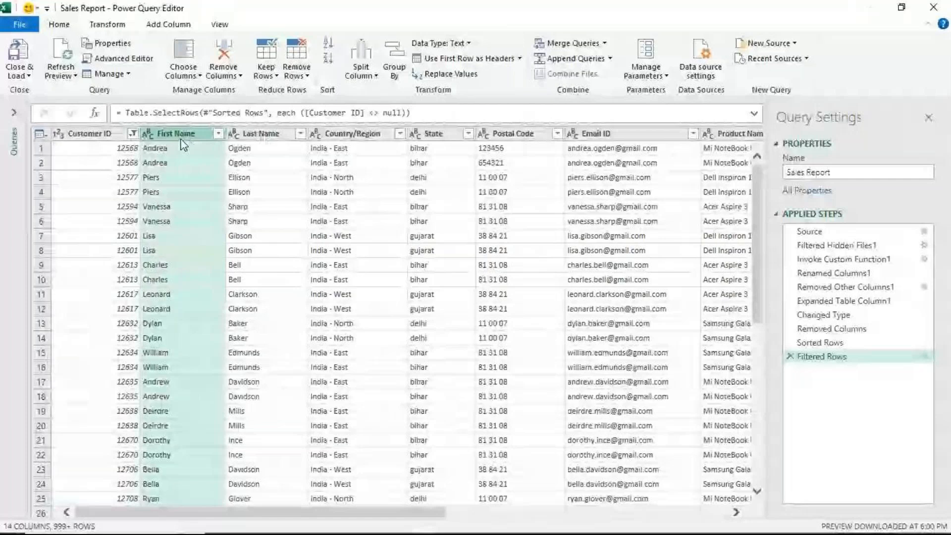
{"action": "left_click", "coordinate": [256, 134], "text": "ctrl"}
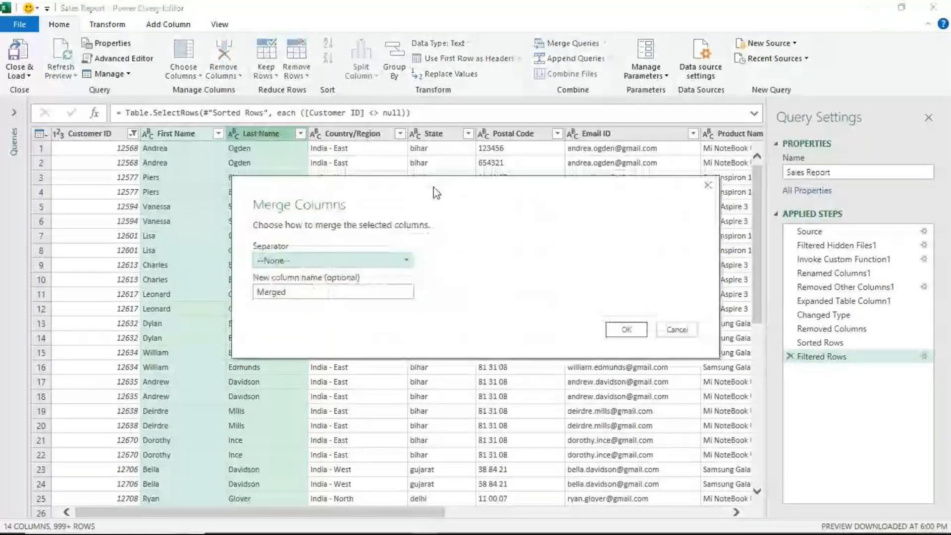
{"action": "left_click_drag", "start_coordinate": [436, 193], "coordinate": [559, 150]}
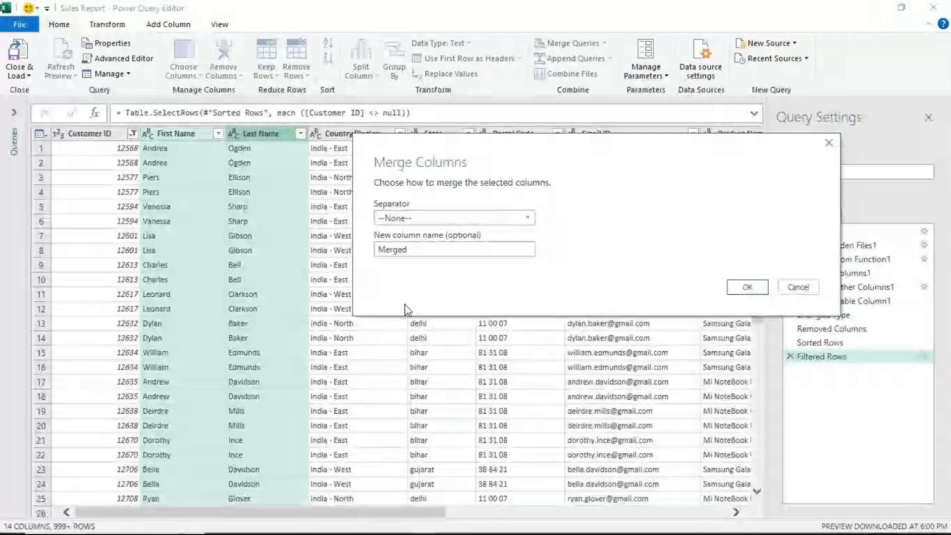
{"action": "left_click", "coordinate": [747, 286]}
- Rename the merged name column as Customer name
{"action": "double_click", "coordinate": [178, 133]}
{"action": "type", "text": "Cust"}
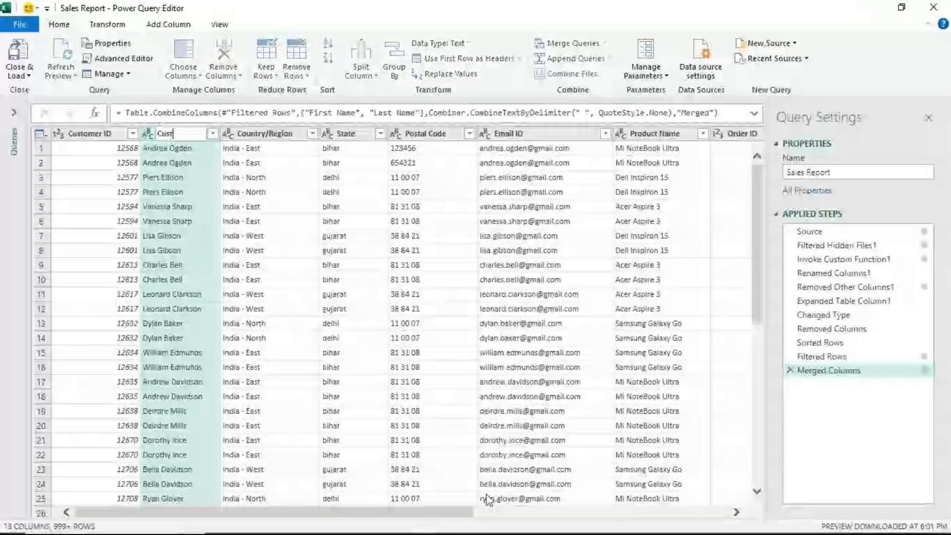
{"action": "type", "text": "omer name"}
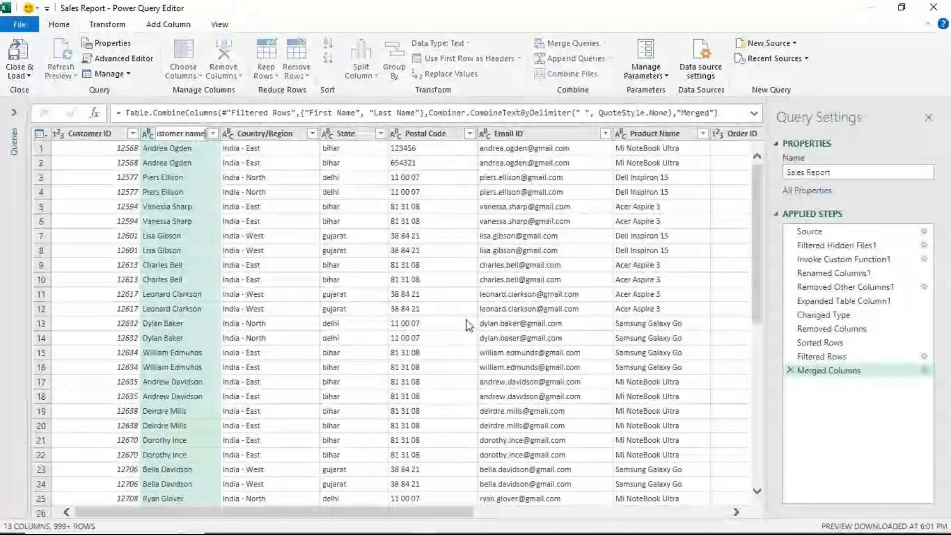
{"action": "key", "text": "Return"}
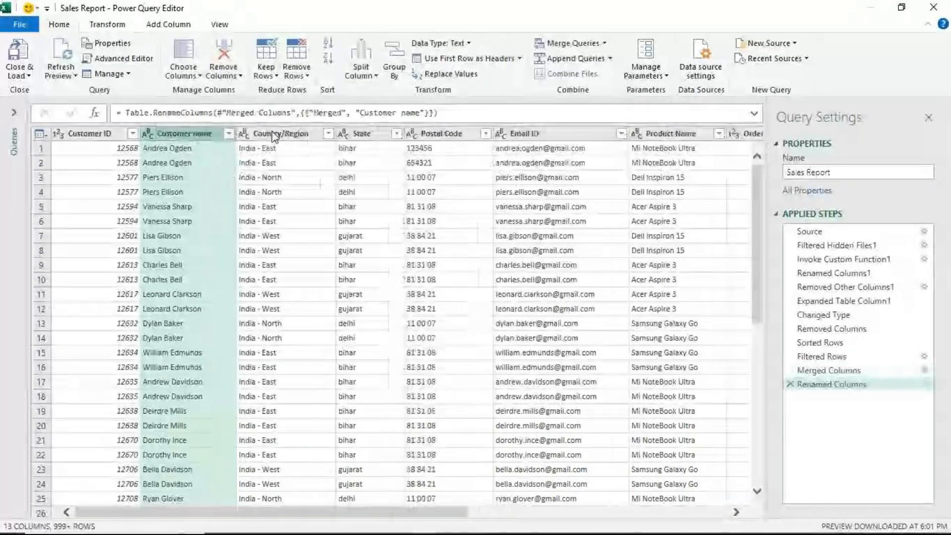
- Split the Country/Region column at each occurrence of the custom delimiter "-"
{"action": "left_click", "coordinate": [276, 134]}
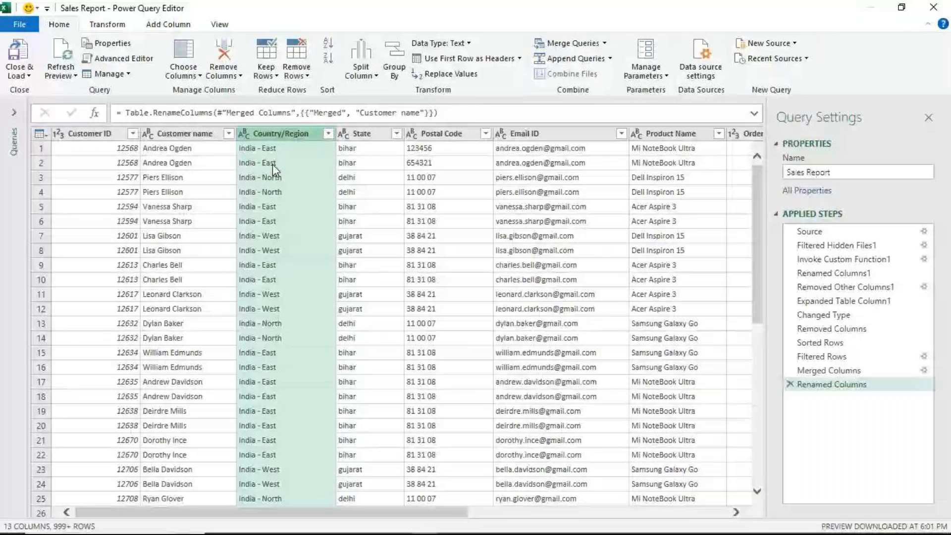
{"action": "right_click", "coordinate": [302, 133]}
{"action": "mouse_move", "coordinate": [455, 331]}
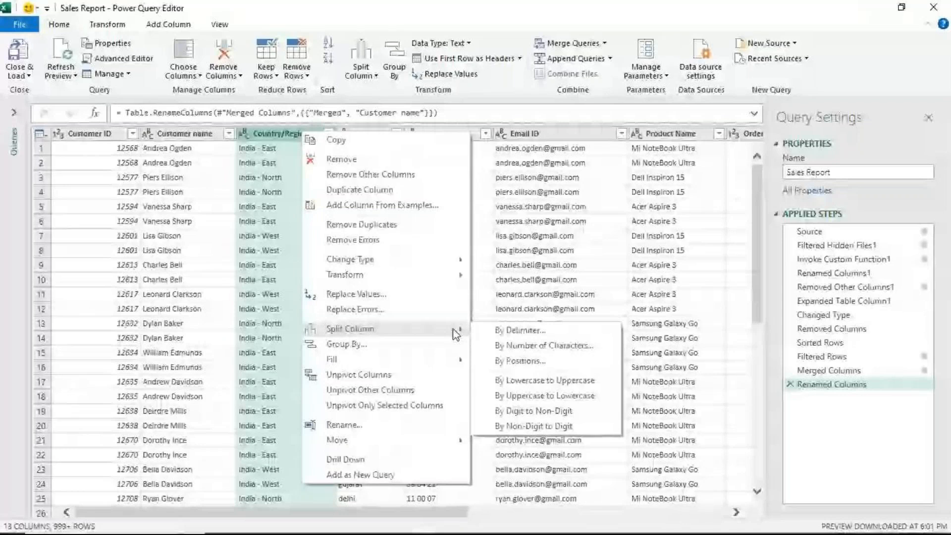
{"action": "left_click", "coordinate": [525, 330]}
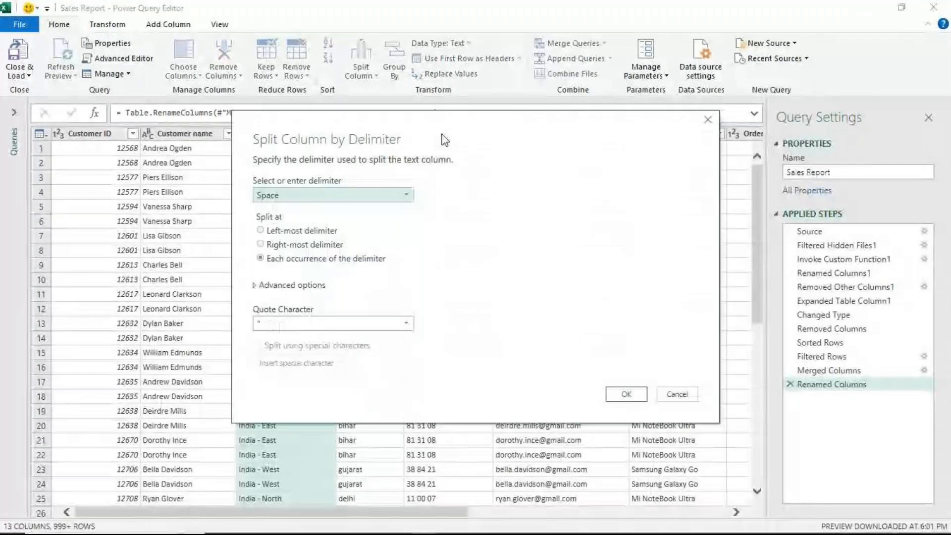
{"action": "left_click_drag", "start_coordinate": [445, 140], "coordinate": [650, 121]}
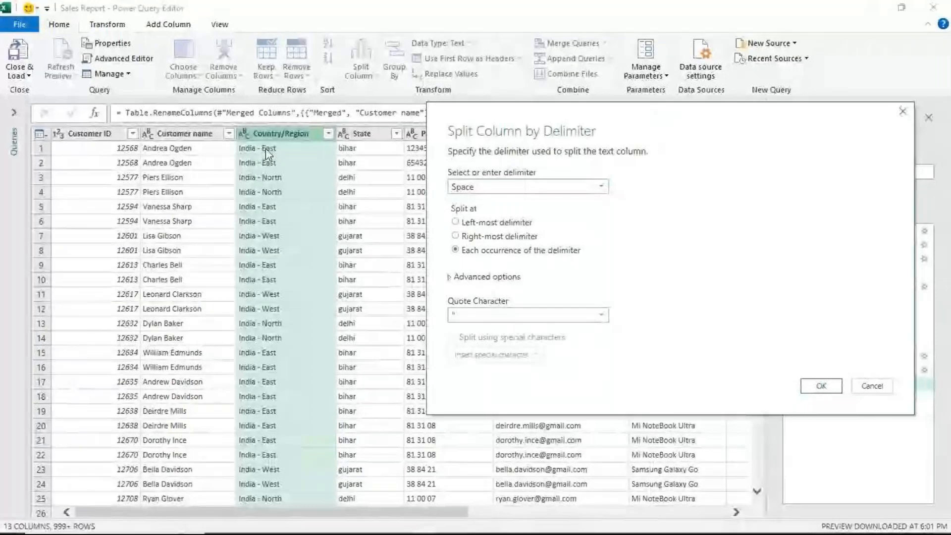
{"action": "left_click", "coordinate": [501, 187]}
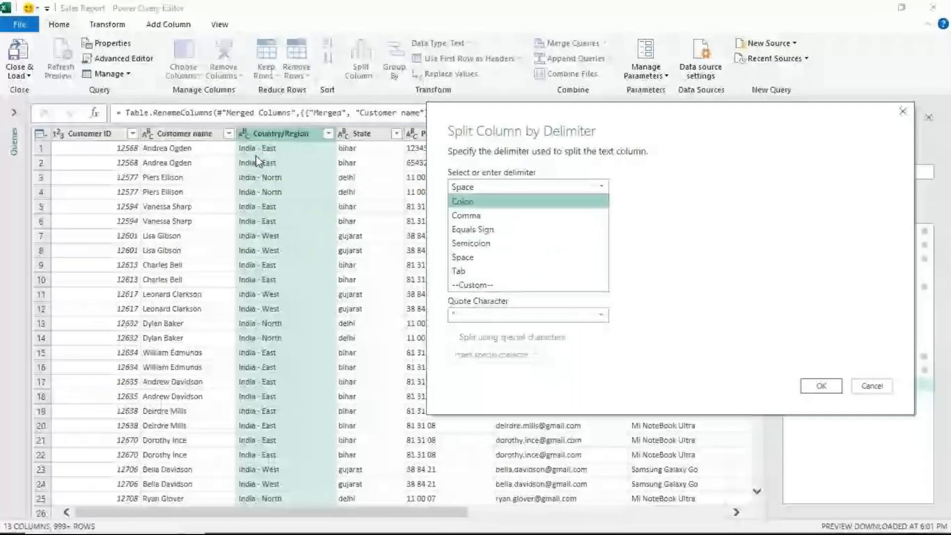
{"action": "left_click", "coordinate": [476, 285]}
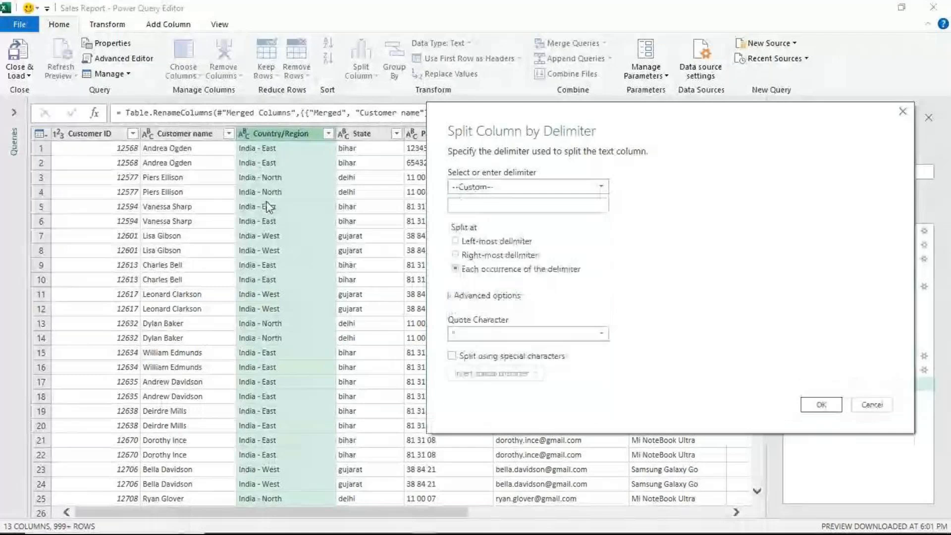
{"action": "type", "text": "-"}
{"action": "left_click", "coordinate": [821, 405]}
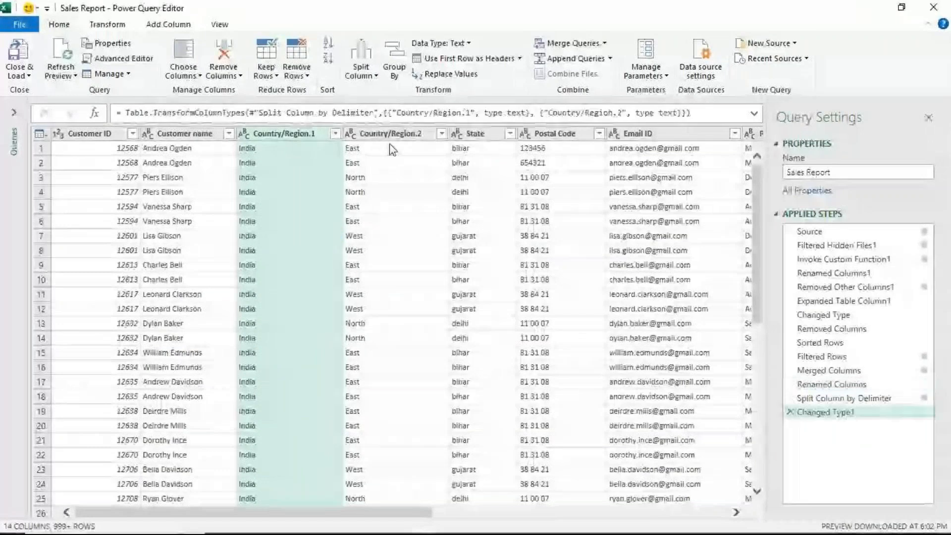
- Rename the two split columns as Country and Region
{"action": "key", "text": "F2"}
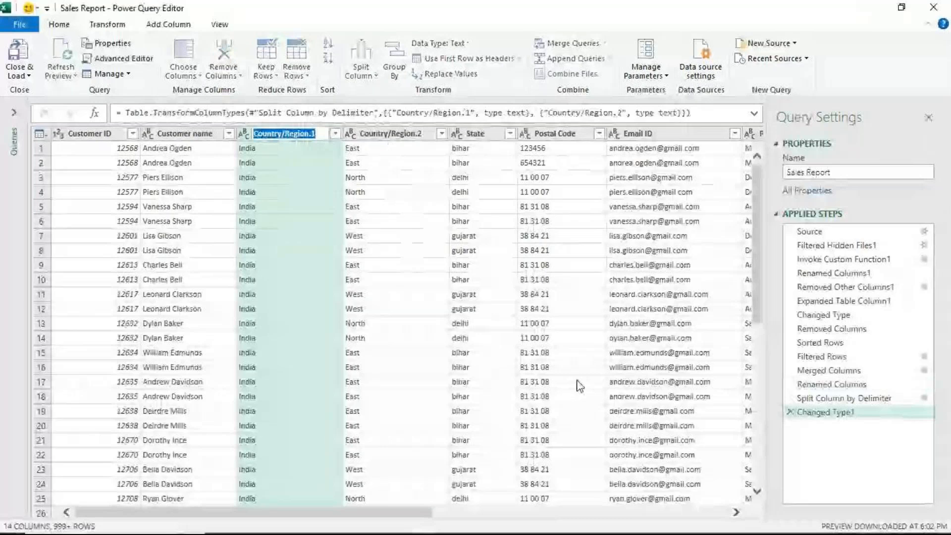
{"action": "type", "text": "Country"}
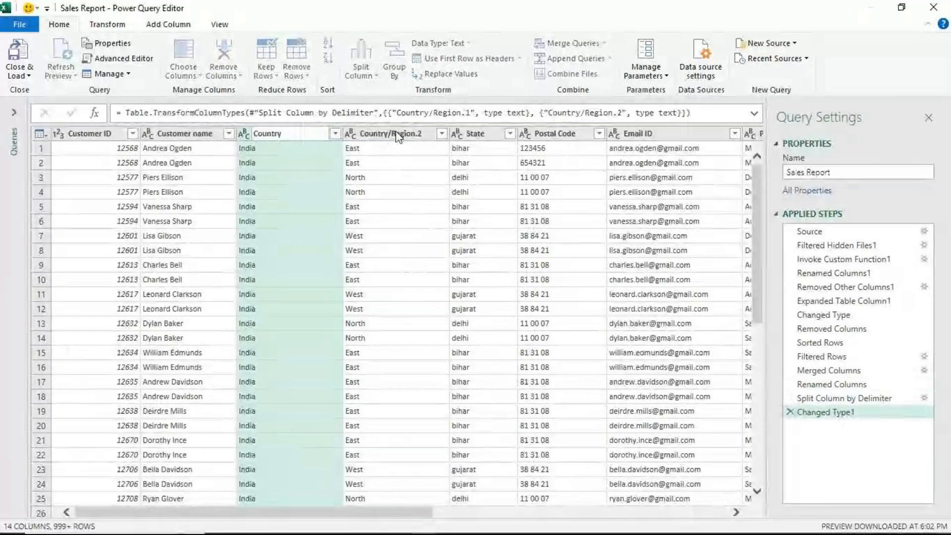
{"action": "key", "text": "Return"}
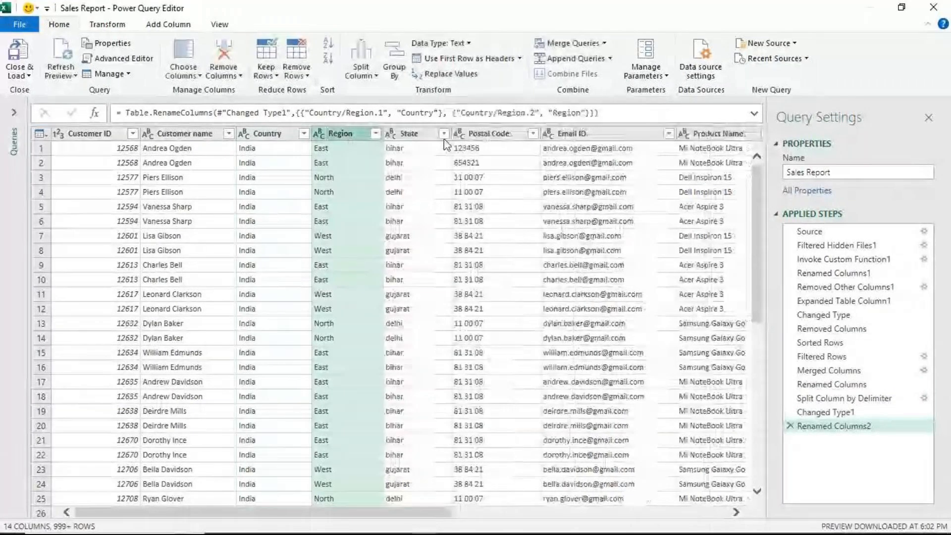
- Capitalize each word in the State column
{"action": "left_click", "coordinate": [409, 135]}
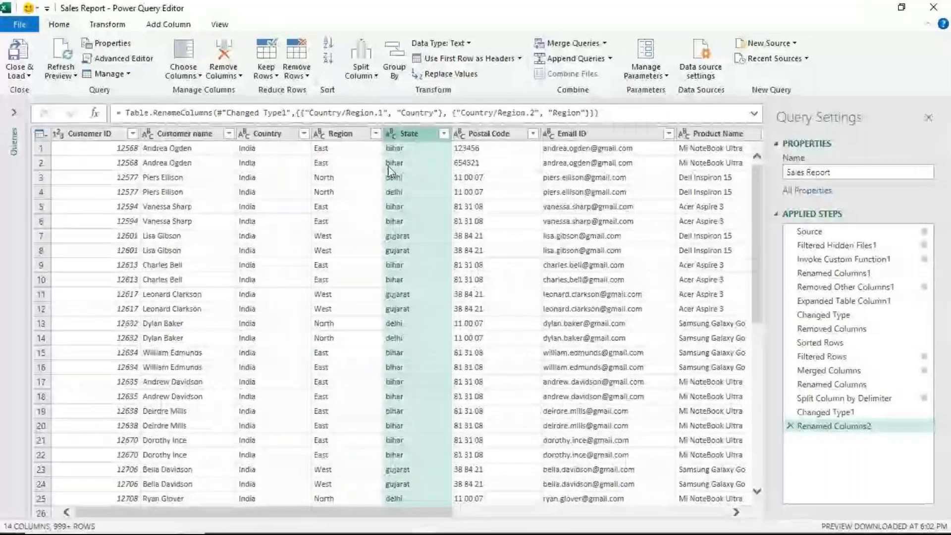
{"action": "mouse_move", "coordinate": [252, 519]}
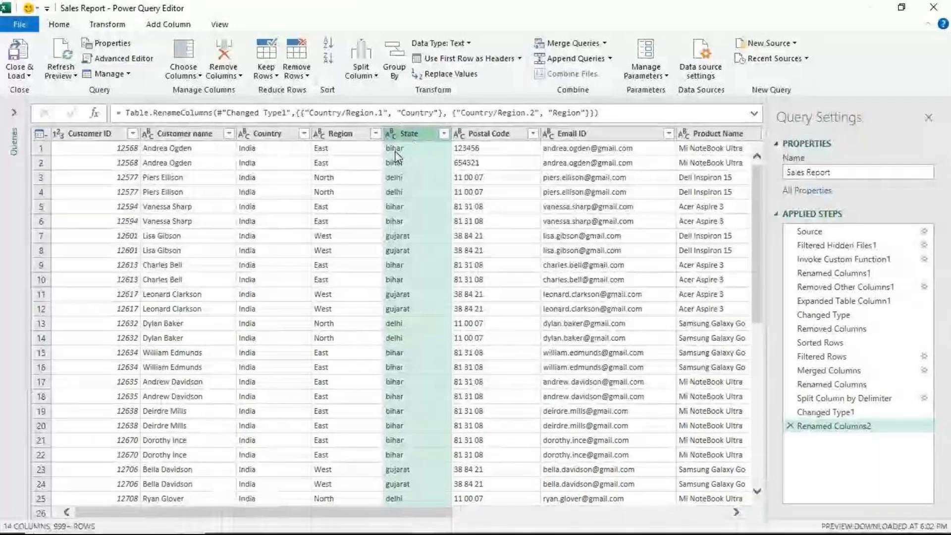
{"action": "right_click", "coordinate": [410, 141]}
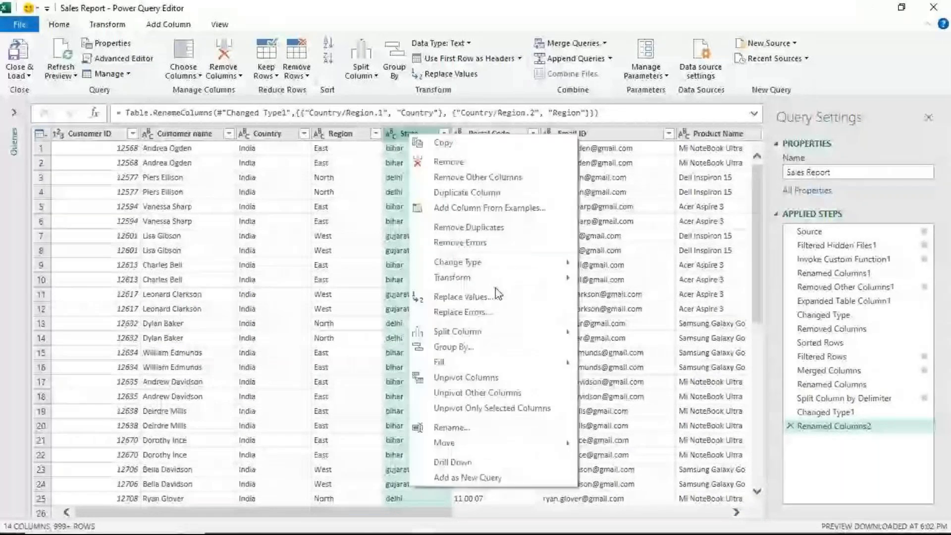
{"action": "mouse_move", "coordinate": [495, 278]}
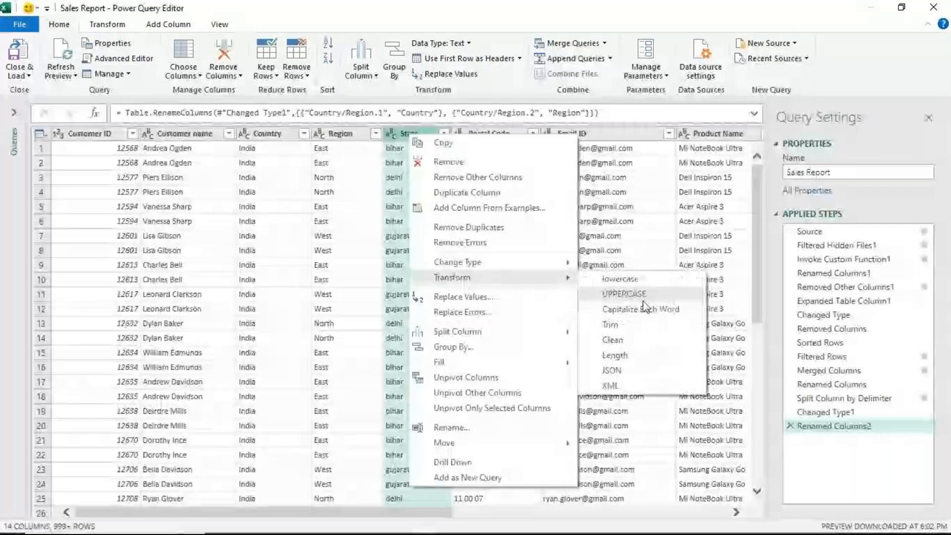
{"action": "left_click", "coordinate": [644, 308]}
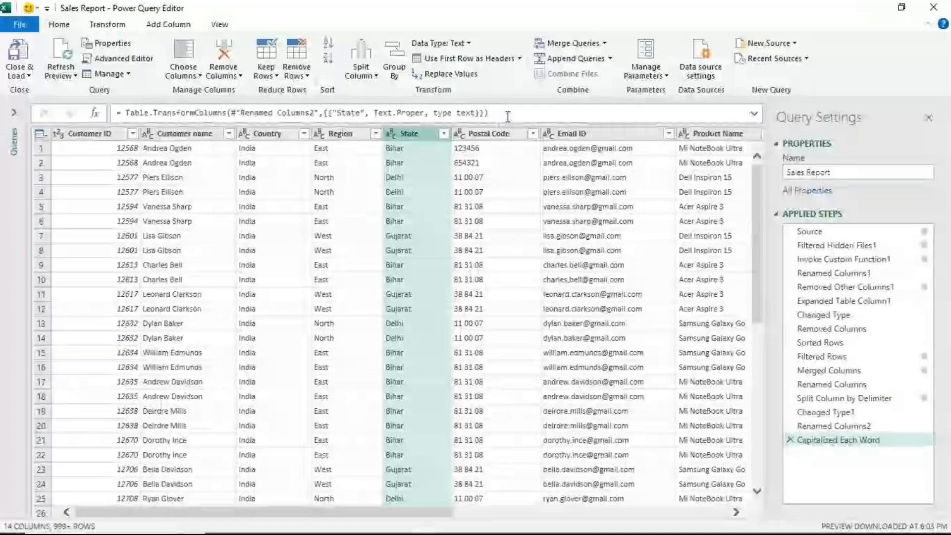
- Replace the spaces in the Postal Code column with nothing and detect its data type, making it a whole number
{"action": "left_click", "coordinate": [484, 134]}
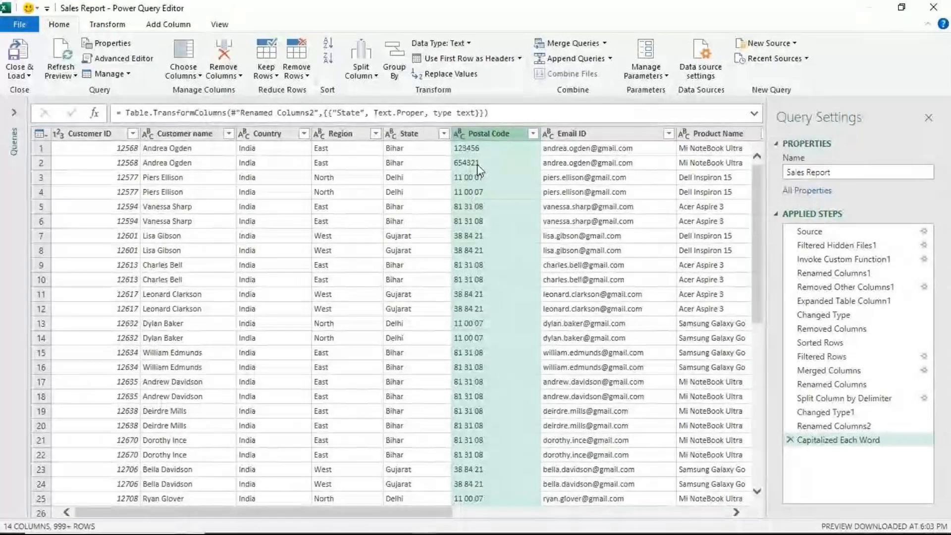
{"action": "right_click", "coordinate": [496, 141]}
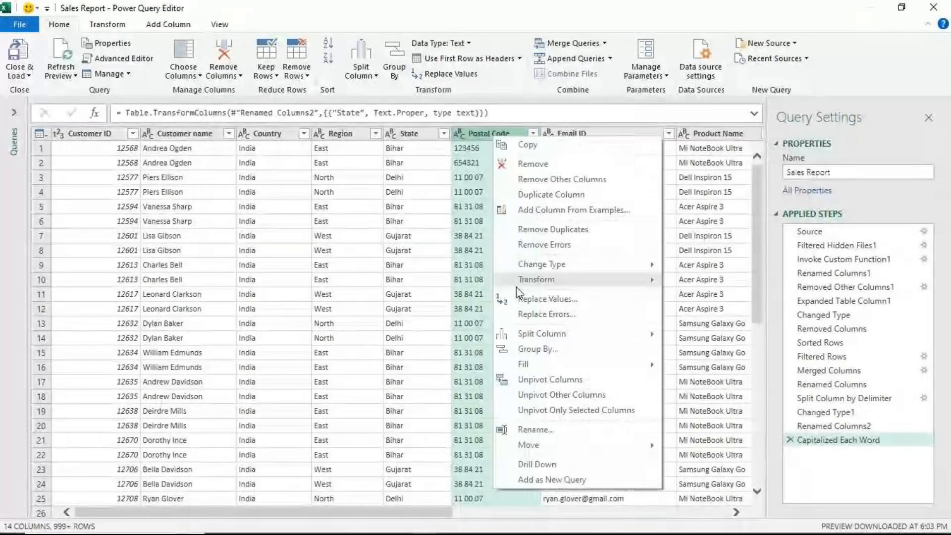
{"action": "left_click", "coordinate": [520, 299]}
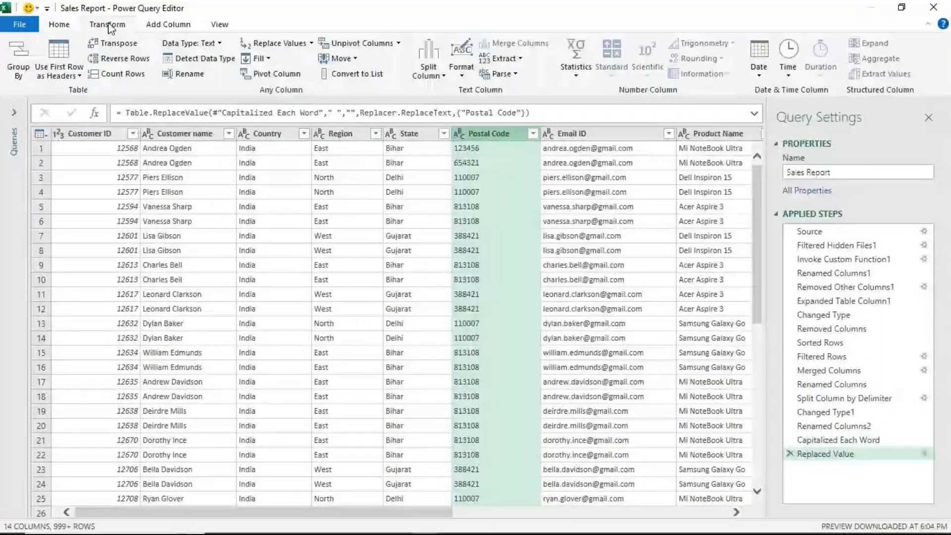
{"action": "left_click", "coordinate": [219, 61]}
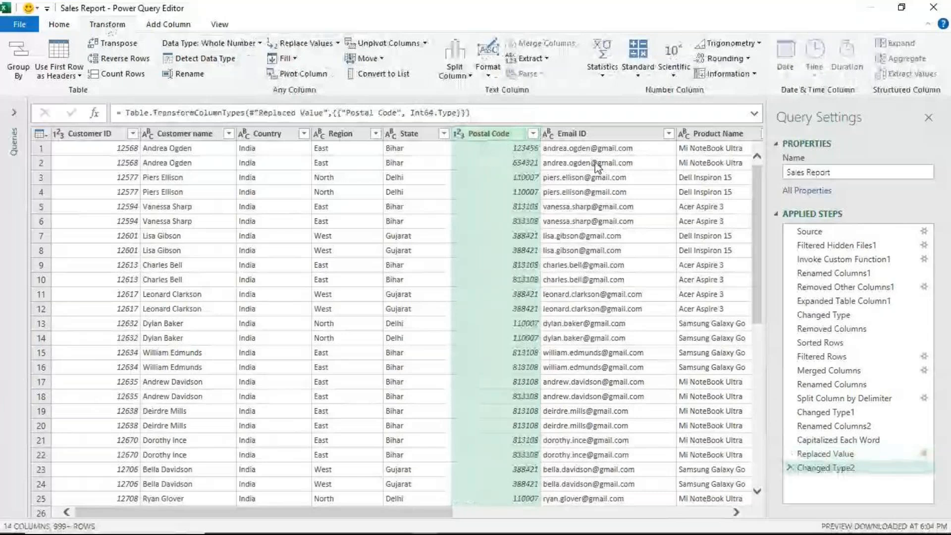
- Add a column that subtracts the Order Date from the Ship Date in days
{"action": "left_click", "coordinate": [737, 512]}
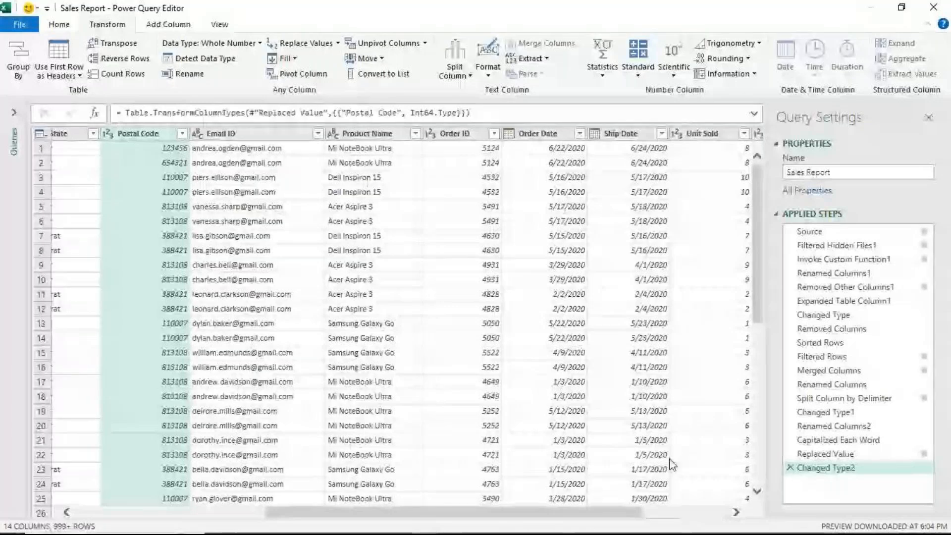
{"action": "left_click", "coordinate": [736, 512]}
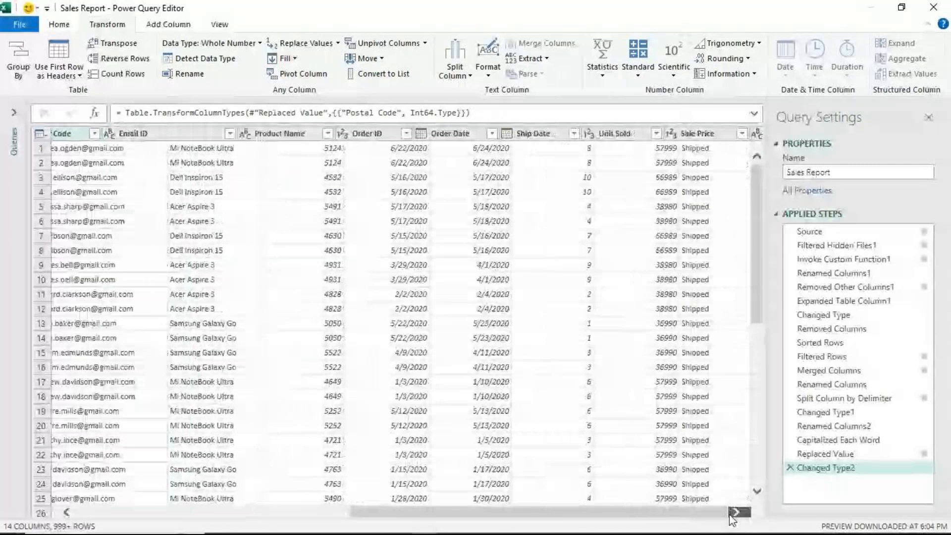
{"action": "left_click", "coordinate": [733, 514]}
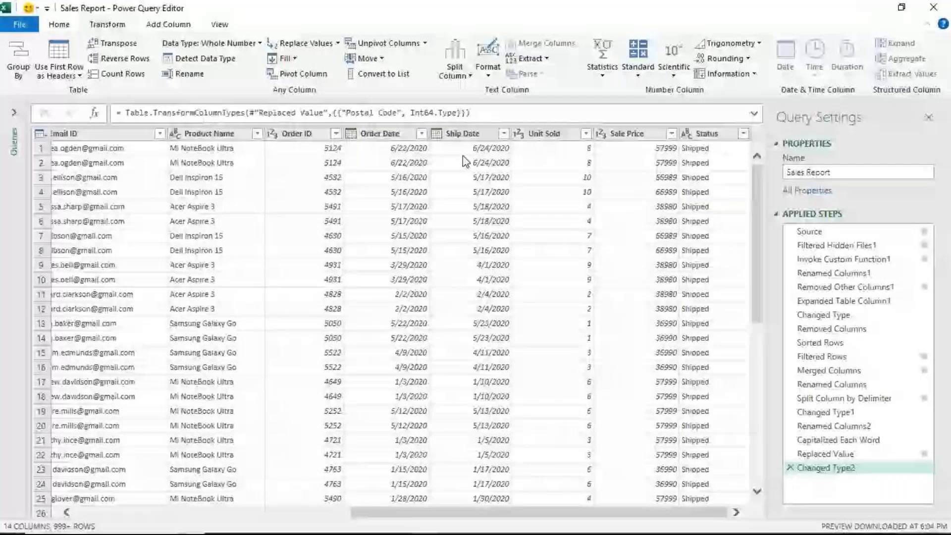
{"action": "left_click", "coordinate": [461, 134]}
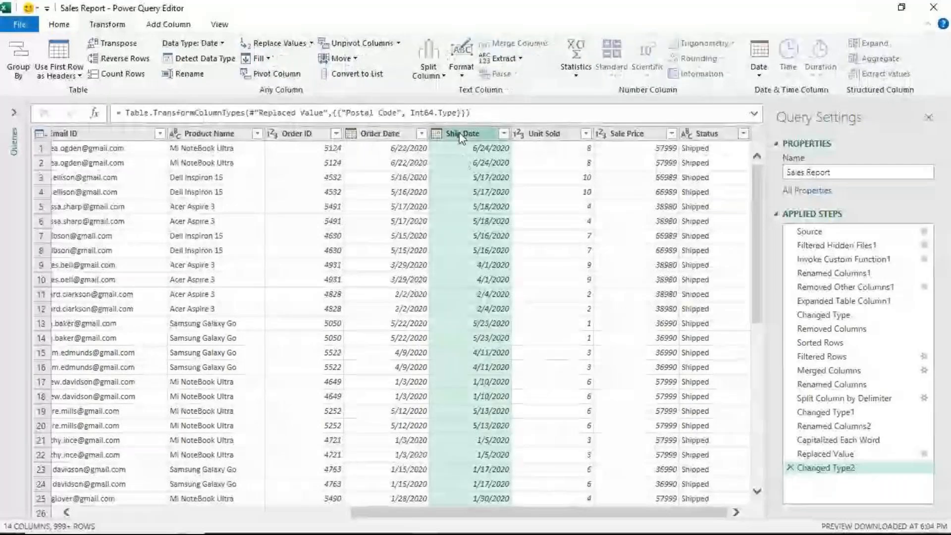
{"action": "left_click", "coordinate": [389, 135], "text": "ctrl"}
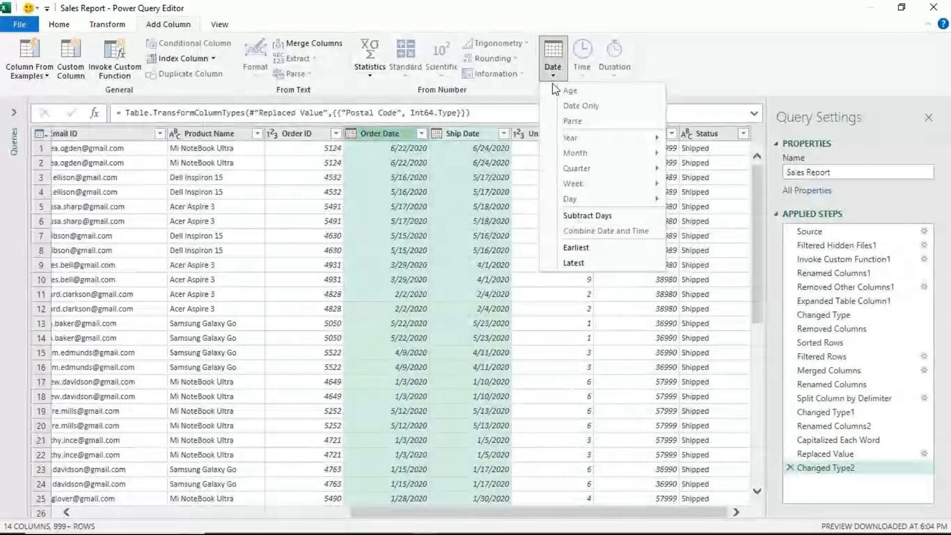
{"action": "left_click", "coordinate": [574, 217]}
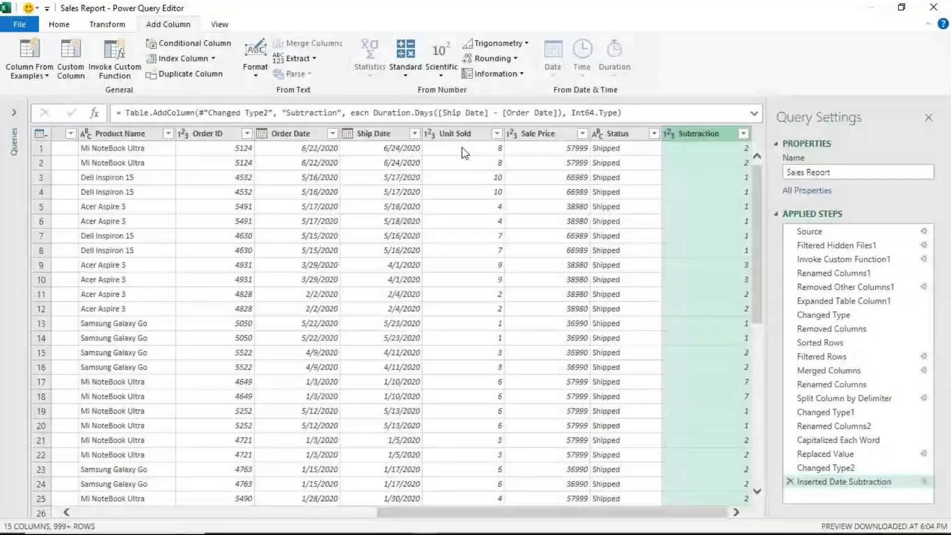
- Move the date subtraction column directly after Ship Date and rename it as Days to ship
{"action": "left_click_drag", "start_coordinate": [698, 133], "coordinate": [460, 134]}
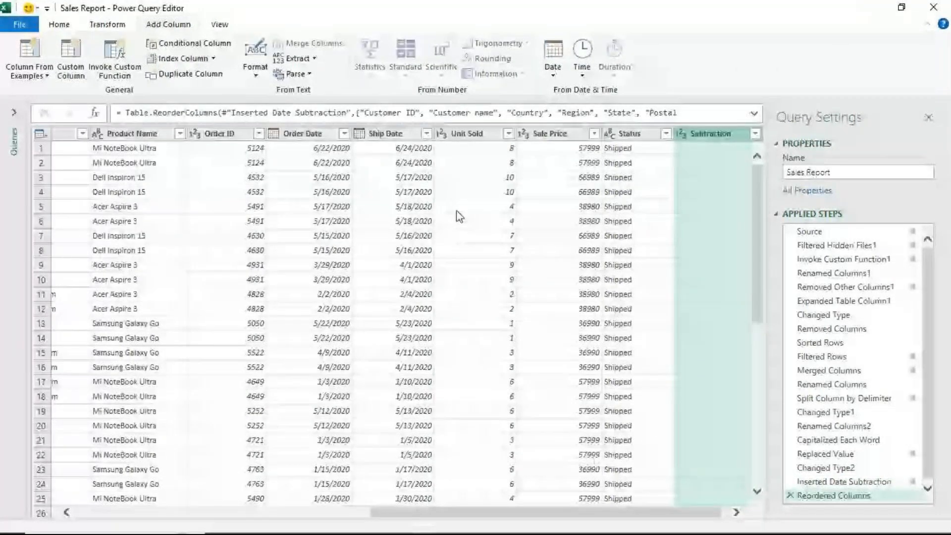
{"action": "type", "text": "Days to s"}
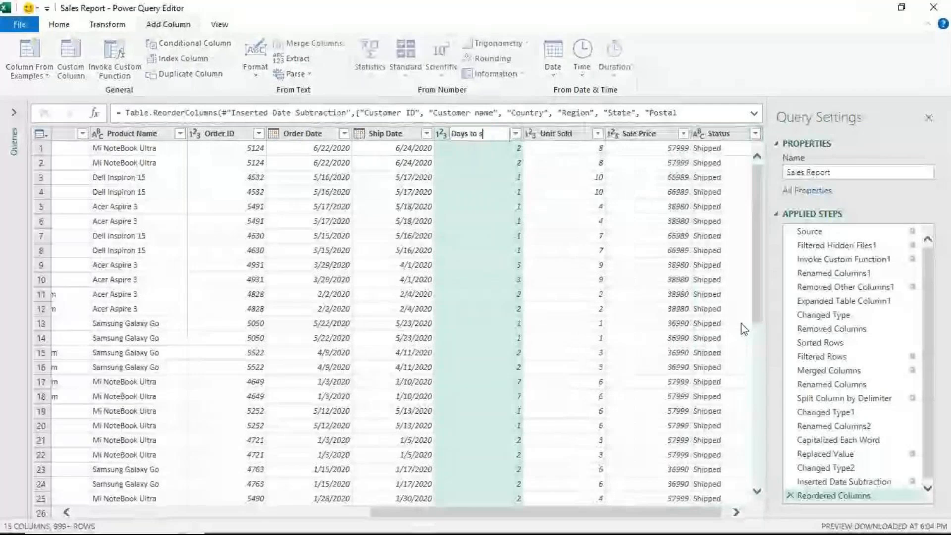
{"action": "type", "text": "h"}
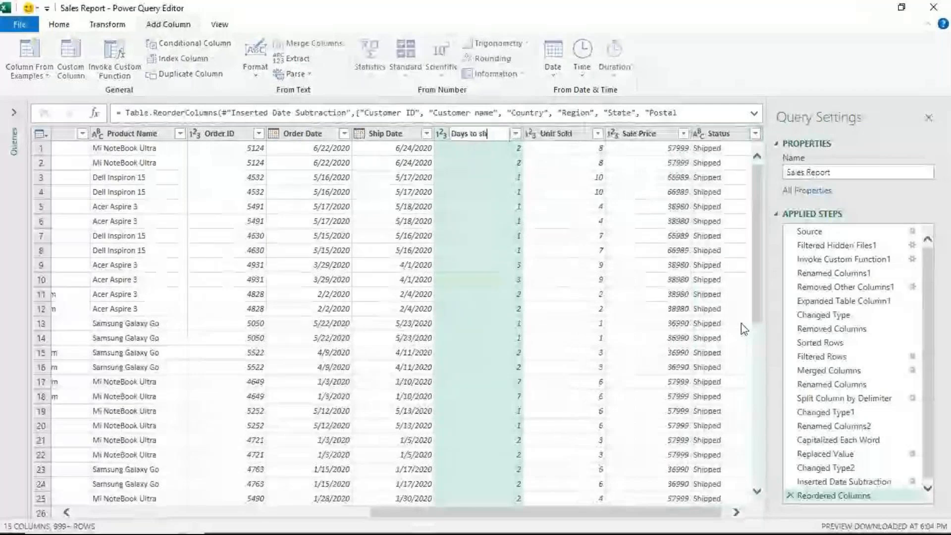
{"action": "type", "text": "ip"}
{"action": "key", "text": "Return"}
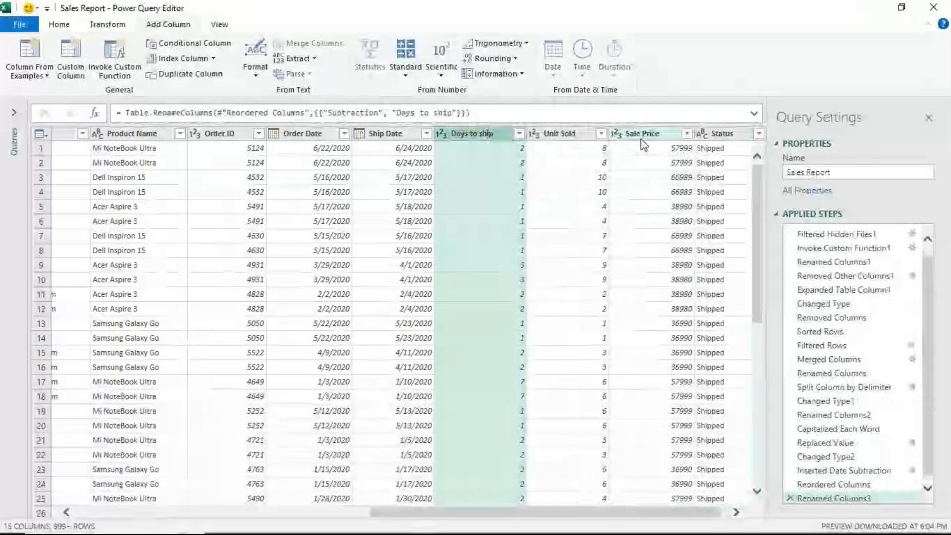
- Add a column that multiplies Unit Sold by Sale Price
{"action": "left_click", "coordinate": [642, 138]}
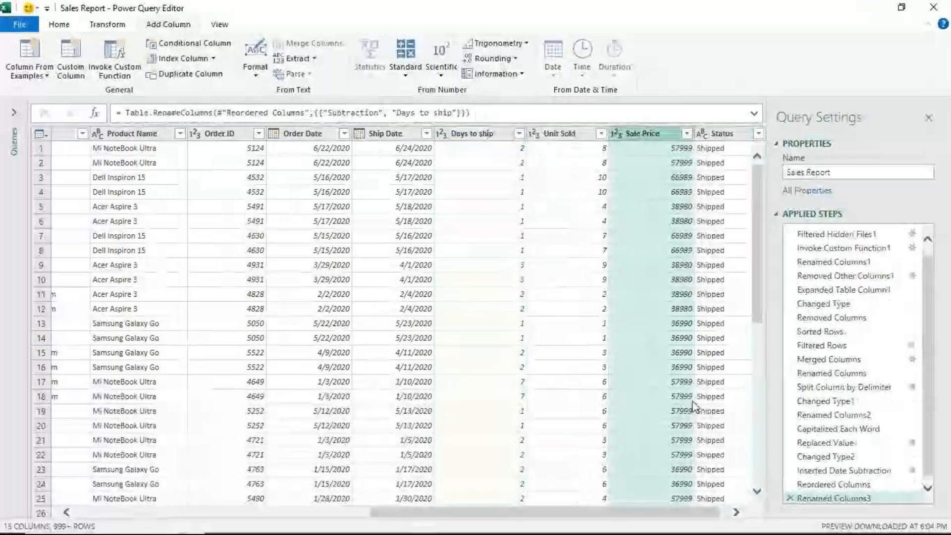
{"action": "left_click", "coordinate": [564, 140], "text": "ctrl"}
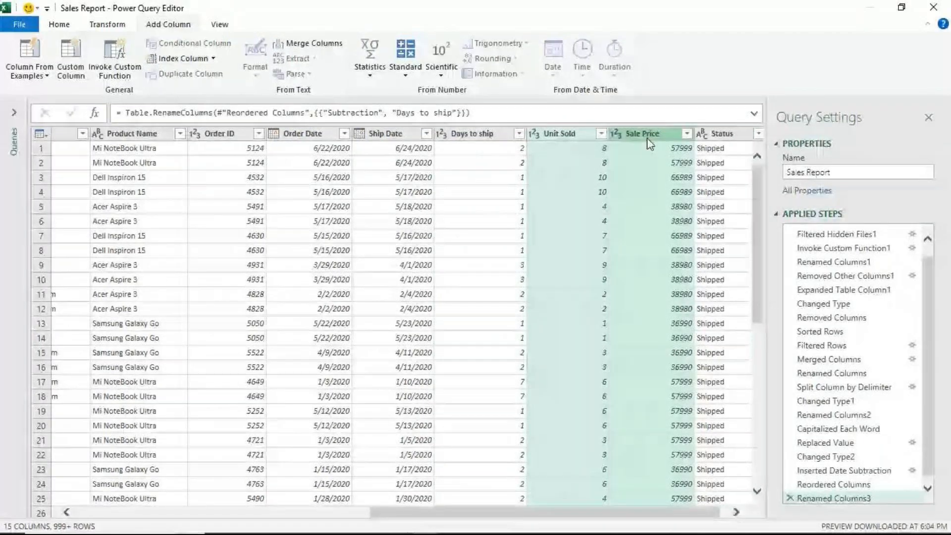
{"action": "left_click", "coordinate": [406, 78]}
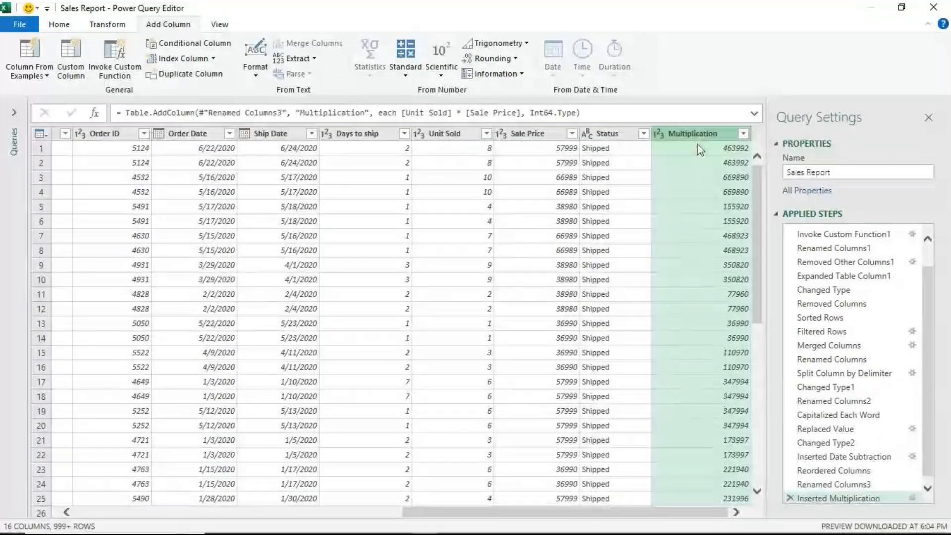
- Move the multiplication column between Sale Price and Status and rename it as total Sales
{"action": "left_click_drag", "start_coordinate": [696, 134], "coordinate": [626, 143]}
{"action": "double_click", "coordinate": [624, 139]}
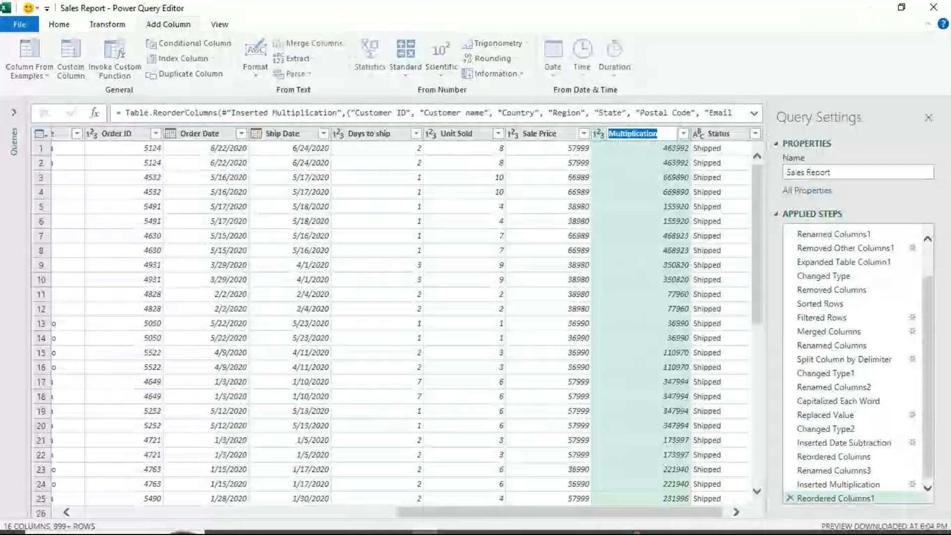
{"action": "type", "text": "to"}
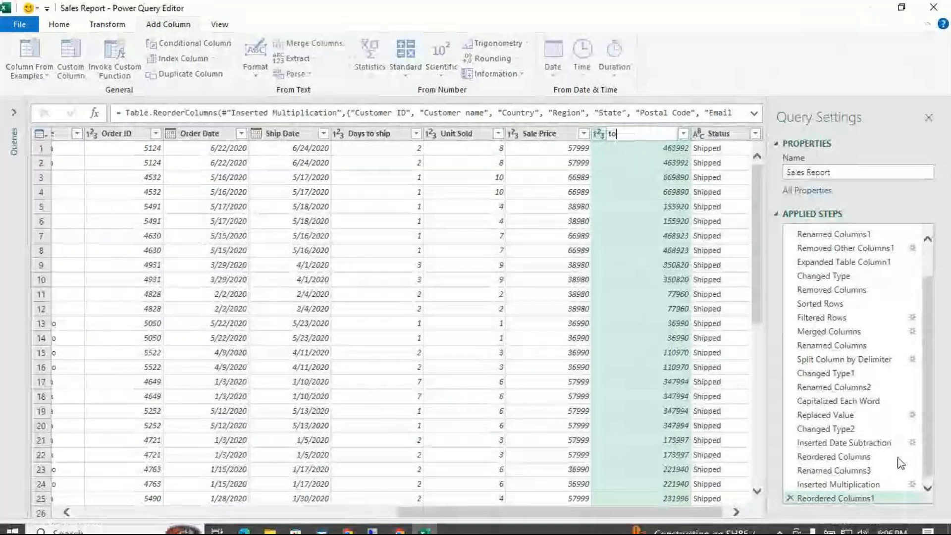
{"action": "type", "text": "tal Sales"}
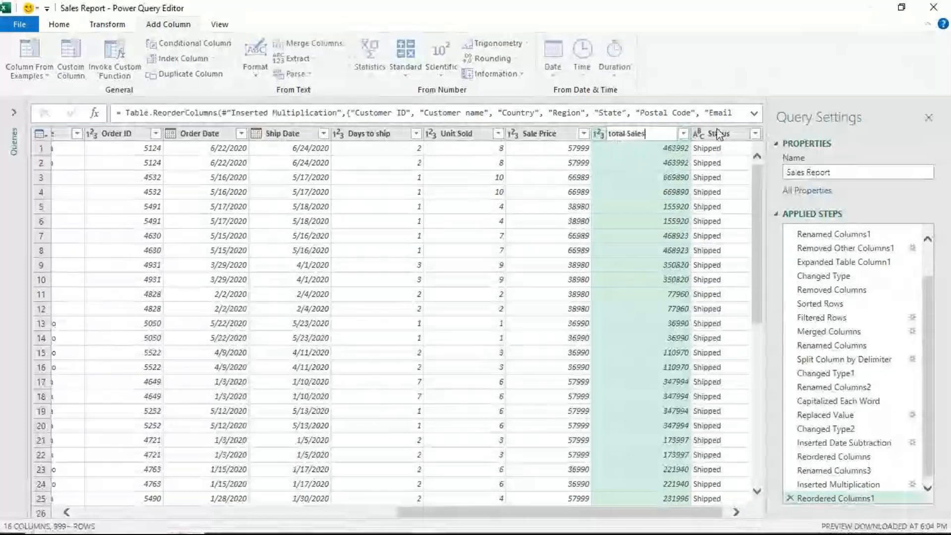
- Delete the applied step that renames the multiplication column as total Sales, and rename that column as total sales instead
{"action": "key", "text": "Return"}
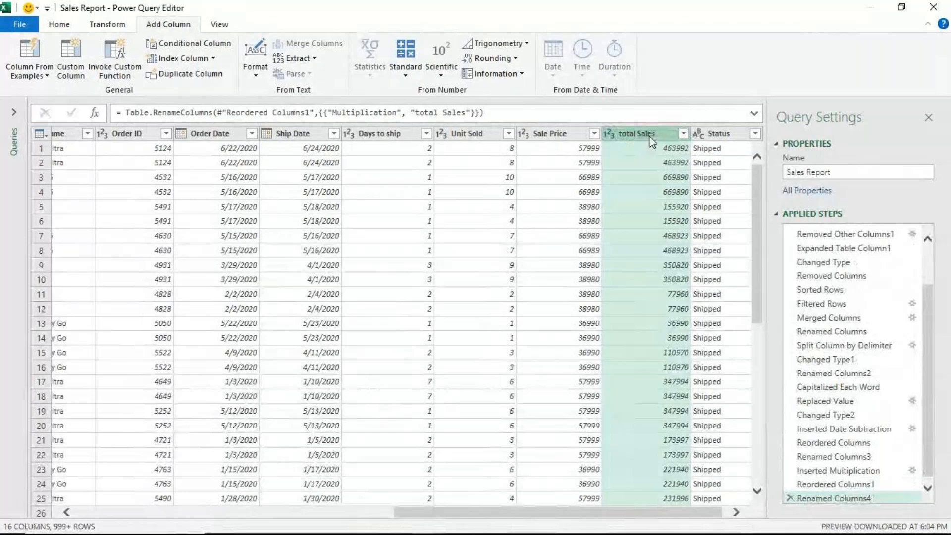
{"action": "left_click", "coordinate": [790, 497]}
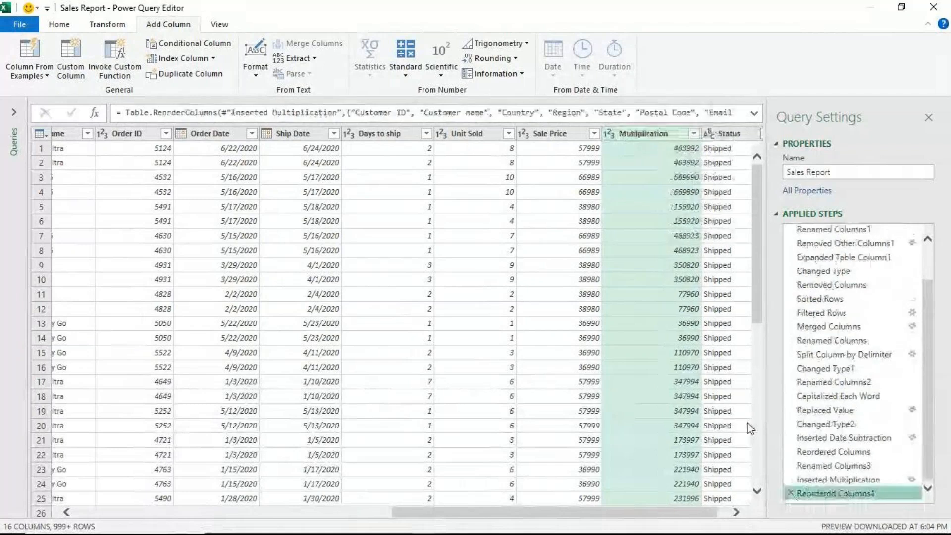
{"action": "double_click", "coordinate": [647, 134]}
{"action": "type", "text": "total"}
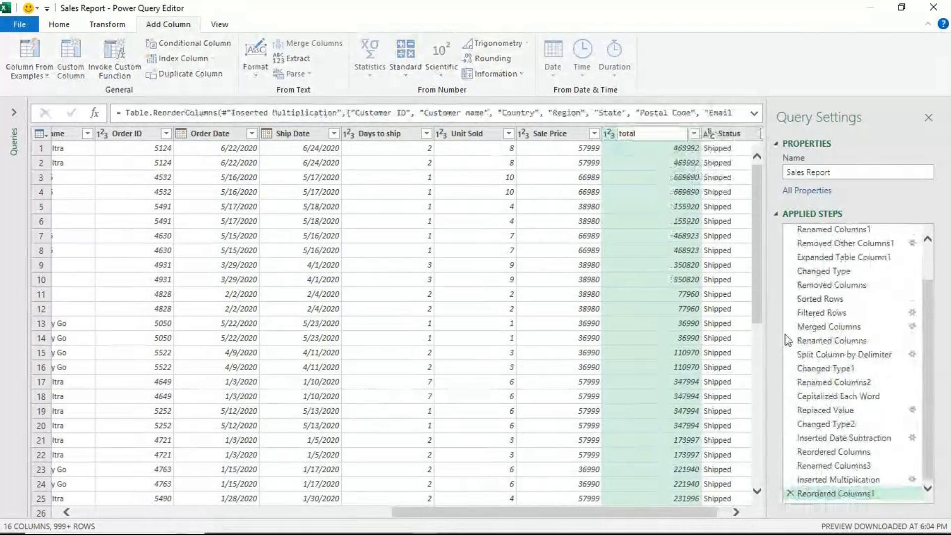
{"action": "type", "text": " sales"}
{"action": "key", "text": "Return"}
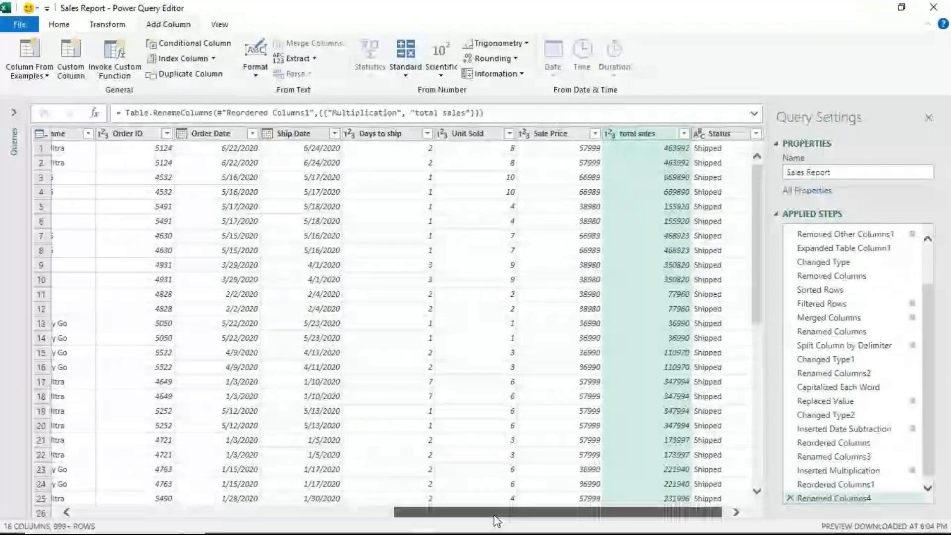
- Close the query editor and load the Sales Report query into the workbook with the default Close & Load option
{"action": "left_click_drag", "start_coordinate": [497, 520], "coordinate": [112, 524]}
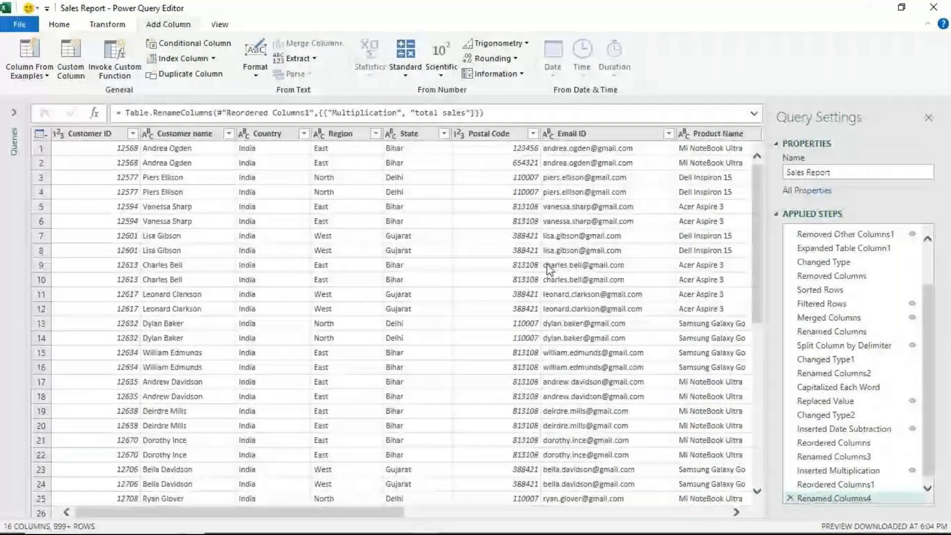
{"action": "left_click", "coordinate": [59, 25]}
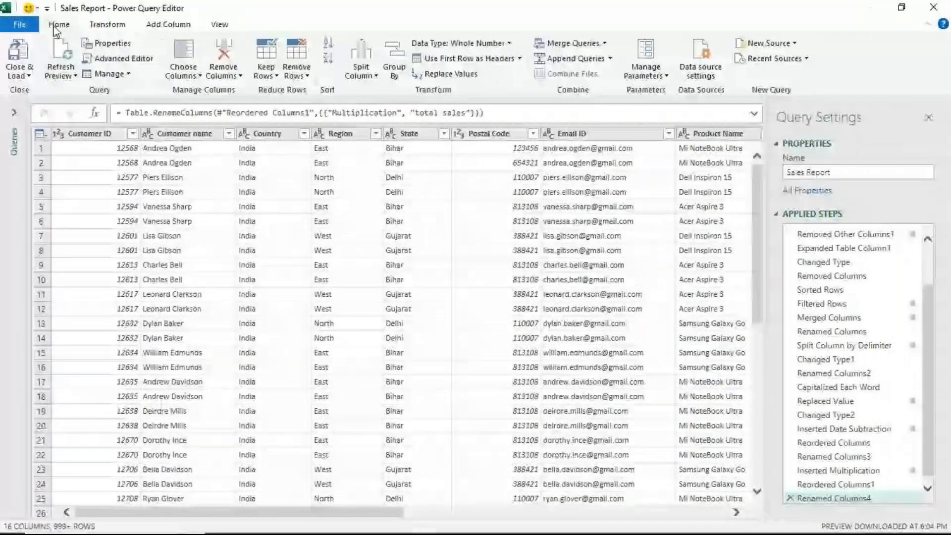
{"action": "left_click", "coordinate": [13, 76]}
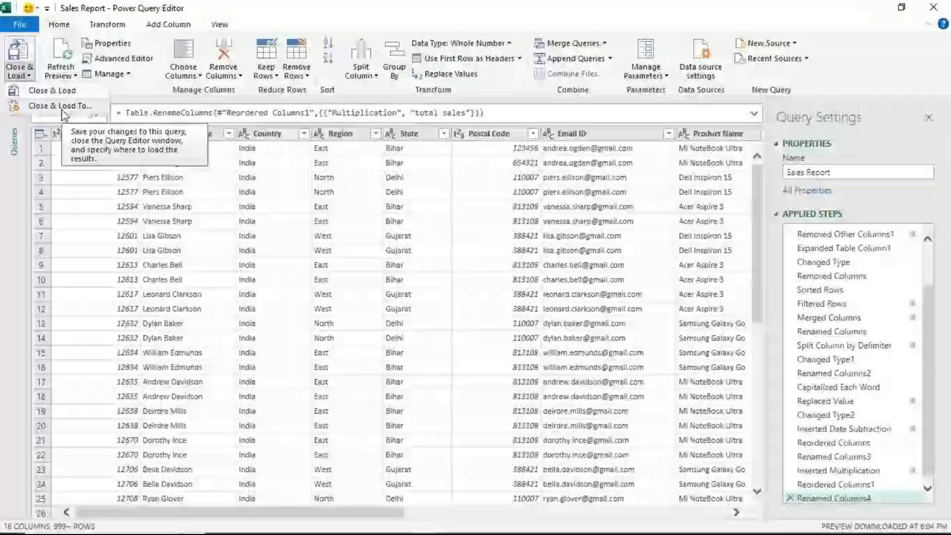
{"action": "left_click", "coordinate": [58, 90]}
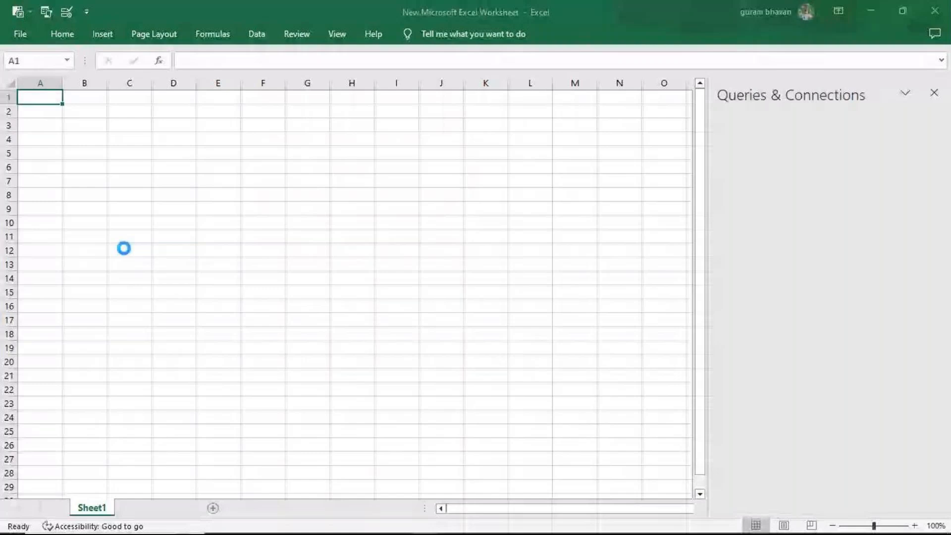
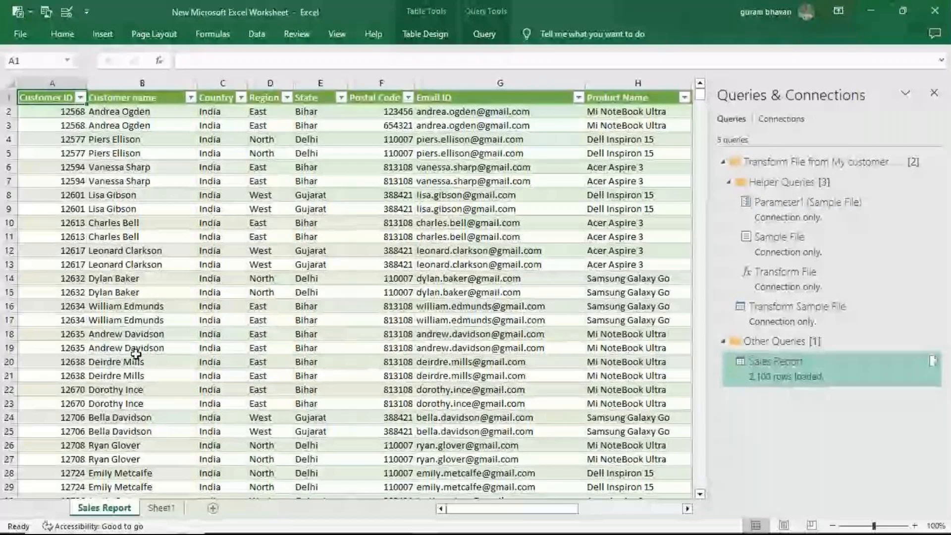
- Browse to the My customer details source folder, then check the first record's postal code in the Sales Report sheet
{"action": "left_click", "coordinate": [250, 522]}
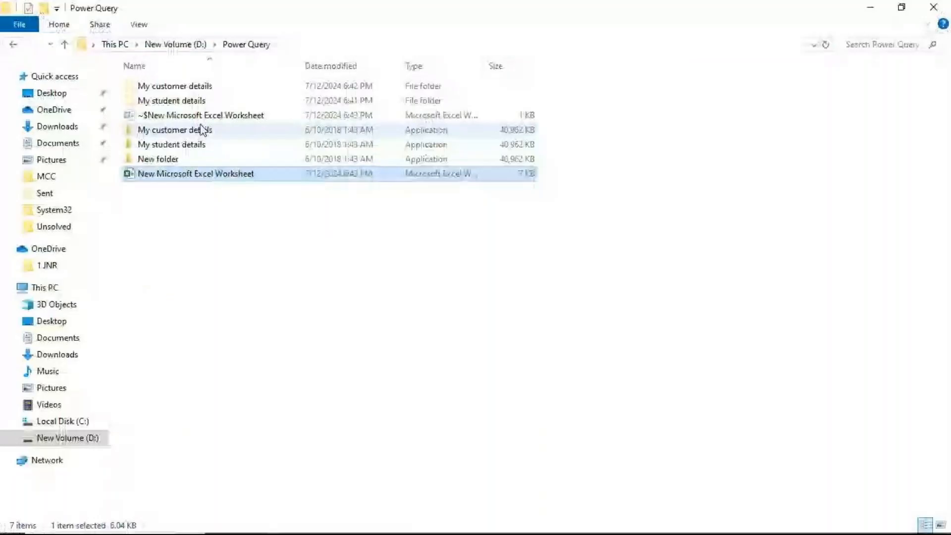
{"action": "double_click", "coordinate": [229, 85]}
{"action": "left_click", "coordinate": [154, 101]}
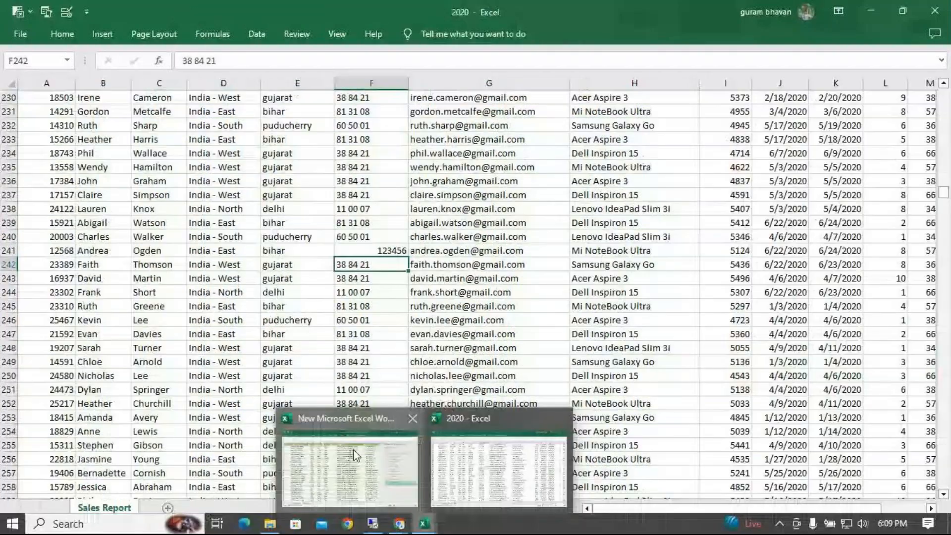
{"action": "left_click", "coordinate": [355, 455]}
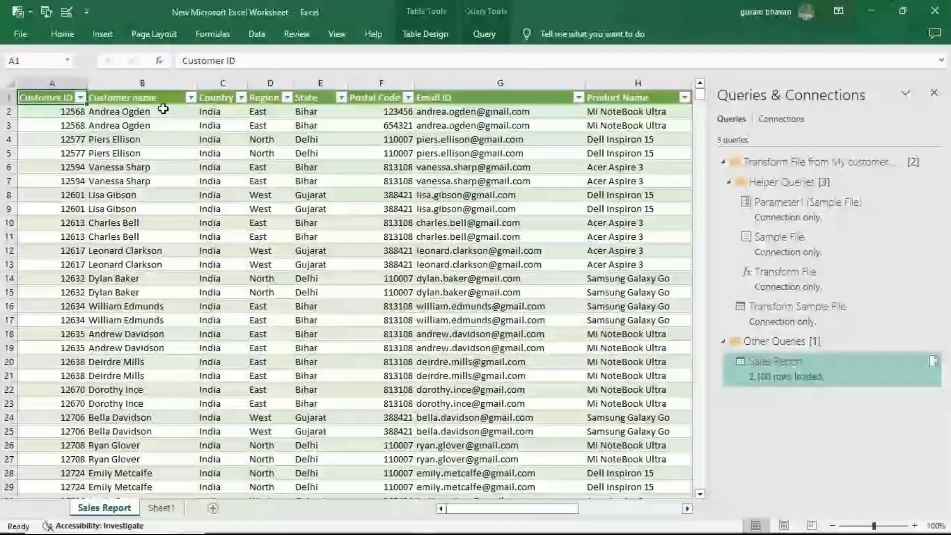
{"action": "left_click", "coordinate": [375, 114]}
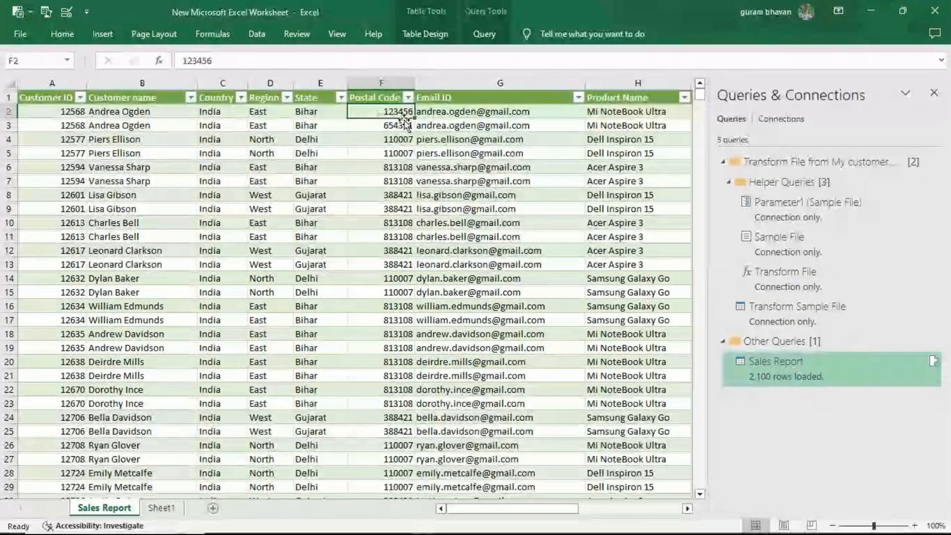
- In the 2020 workbook, set the postal code in cell F241 to 987456
{"action": "mouse_move", "coordinate": [407, 534]}
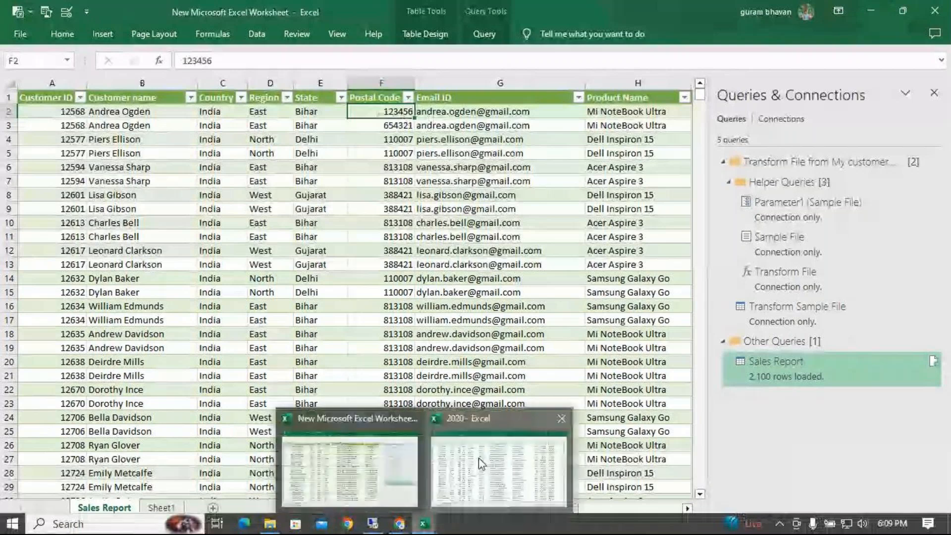
{"action": "left_click", "coordinate": [480, 464]}
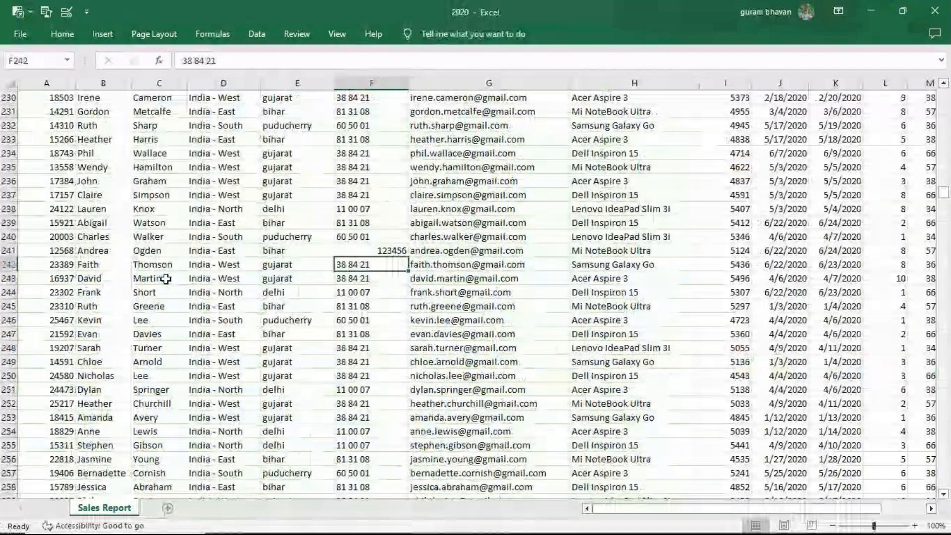
{"action": "key", "text": "Up"}
{"action": "type", "text": "987"}
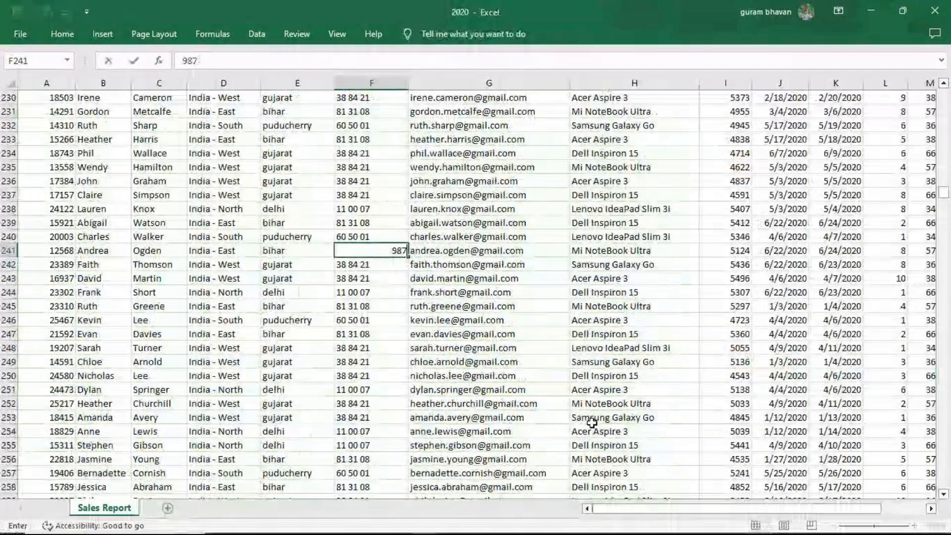
{"action": "type", "text": "456"}
{"action": "key", "text": "Return"}
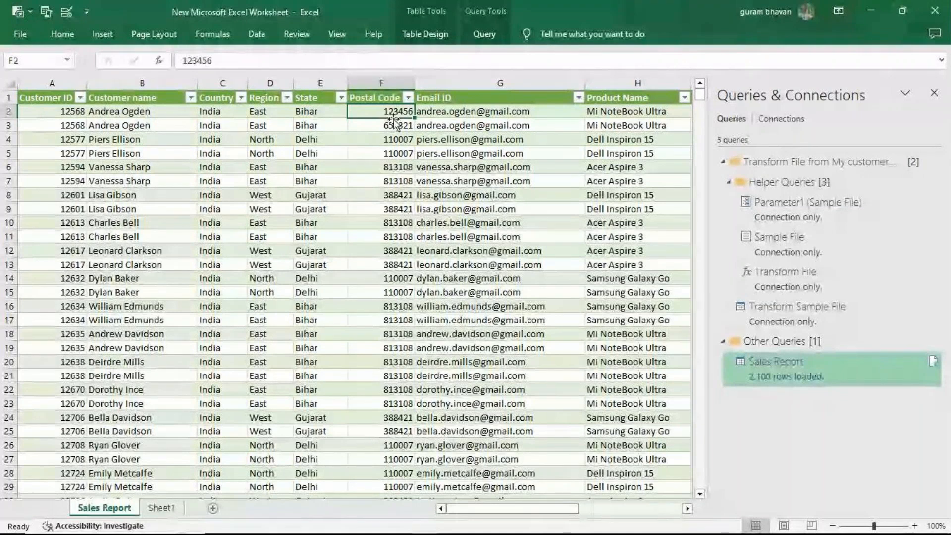
- Refresh the Sales Report table so it picks up the edited postal code from the source workbook
{"action": "left_click", "coordinate": [427, 34]}
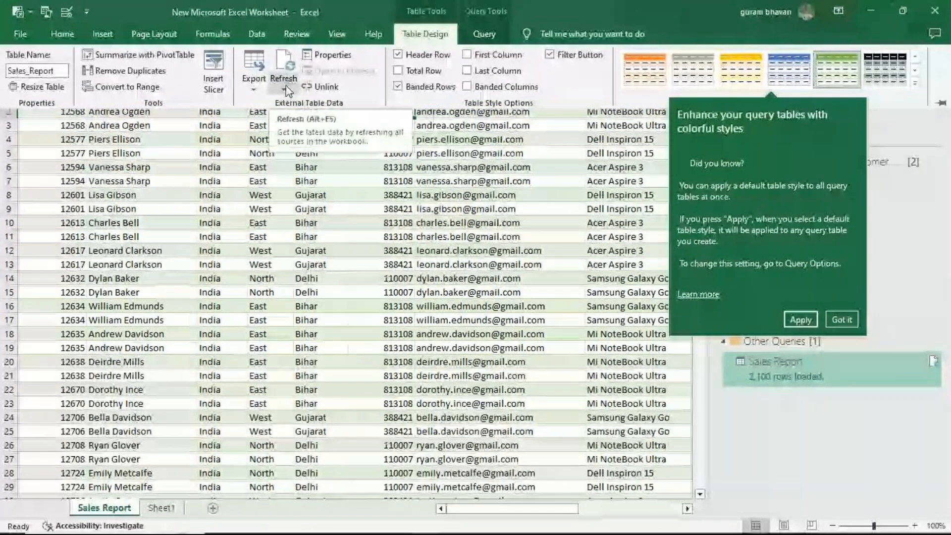
{"action": "left_click", "coordinate": [287, 90]}
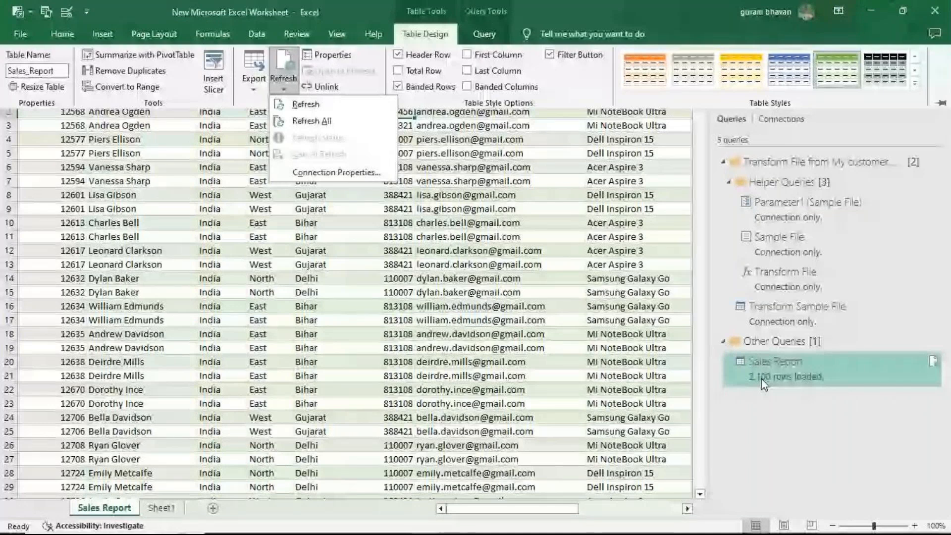
{"action": "left_click", "coordinate": [355, 115]}
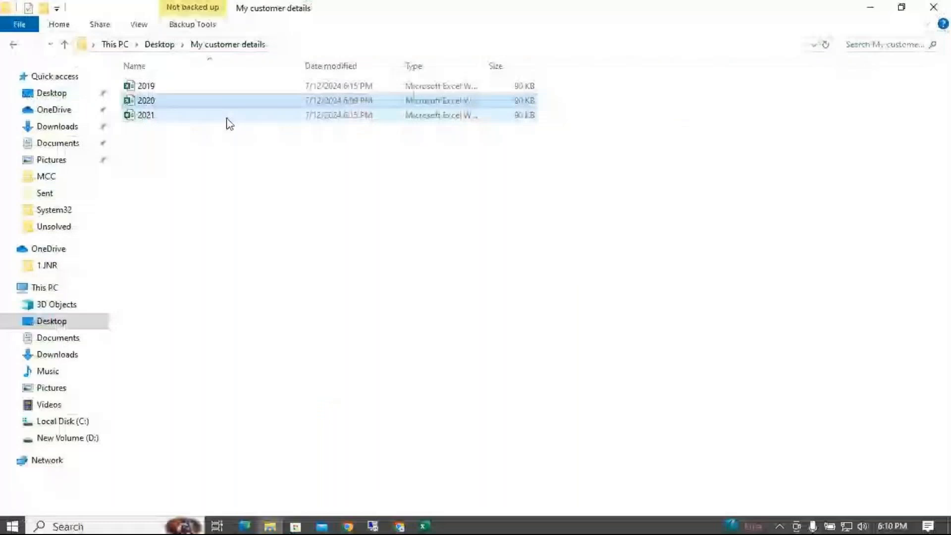
- Duplicate the 2021 workbook inside the Desktop's My customer details folder
{"action": "left_click", "coordinate": [196, 117]}
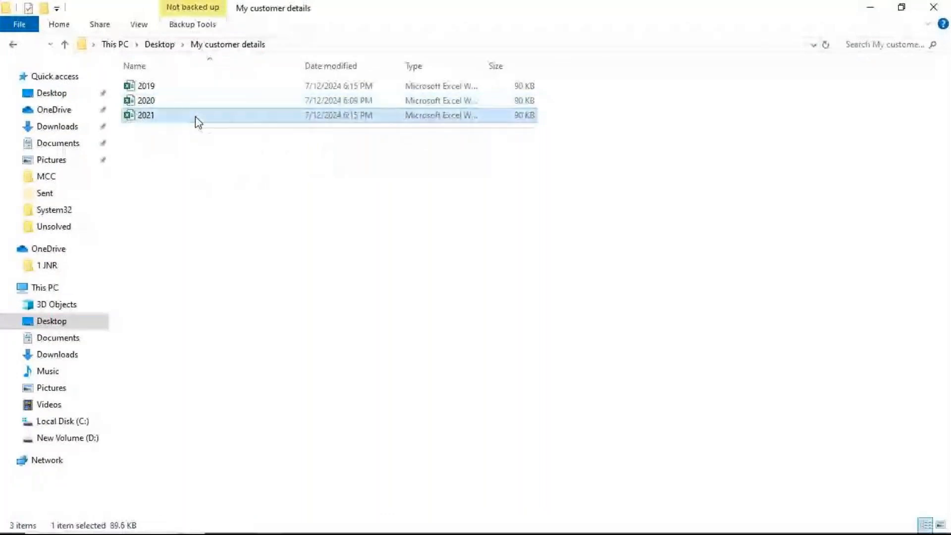
{"action": "right_click", "coordinate": [197, 119]}
{"action": "left_click", "coordinate": [239, 373]}
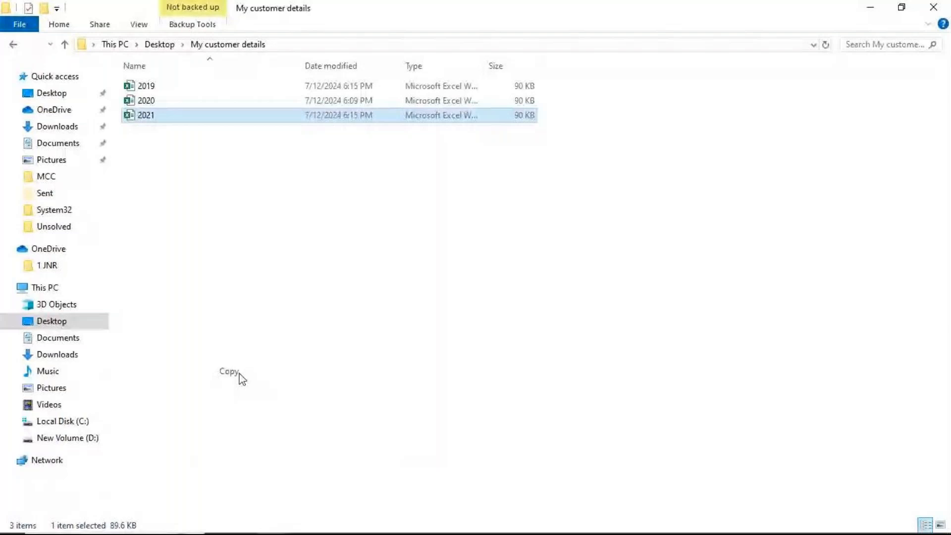
{"action": "left_click", "coordinate": [214, 164]}
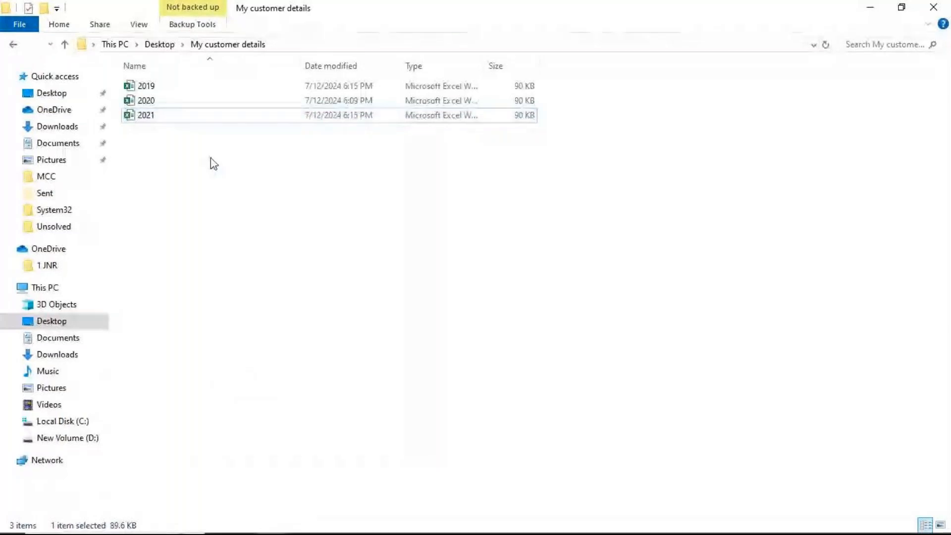
{"action": "key", "text": "ctrl+v"}
- Rename the copied workbook as 2022
{"action": "right_click", "coordinate": [201, 131]}
{"action": "key", "text": "m"}
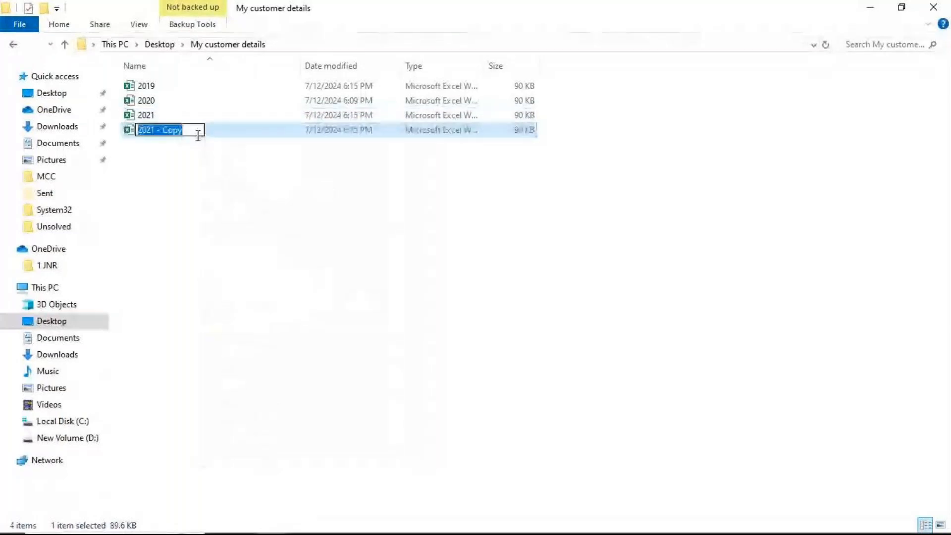
{"action": "left_click", "coordinate": [198, 135]}
{"action": "key", "text": "BackSpace"}
{"action": "key", "text": "BackSpace"}
{"action": "key", "text": "BackSpace"}
{"action": "key", "text": "BackSpace"}
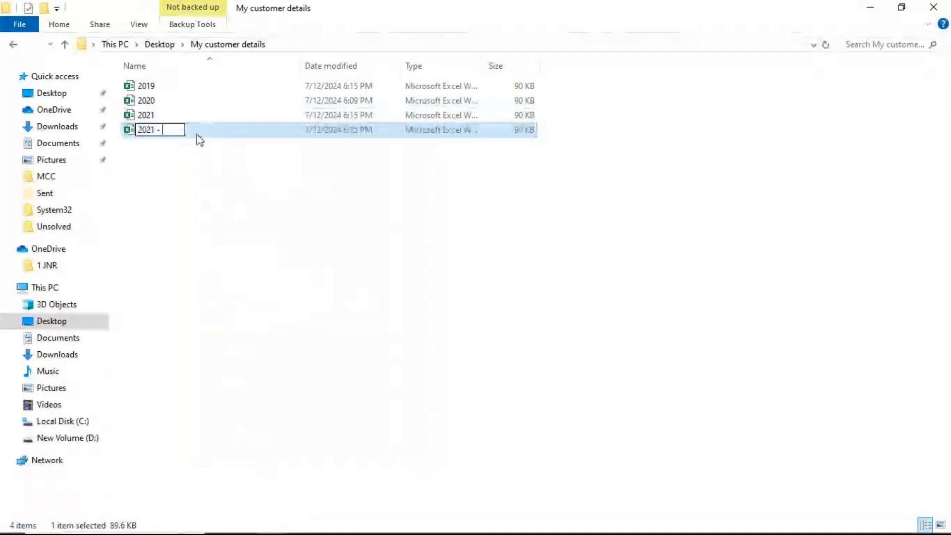
{"action": "key", "text": "BackSpace"}
{"action": "key", "text": "BackSpace"}
{"action": "key", "text": "BackSpace"}
{"action": "key", "text": "BackSpace"}
{"action": "type", "text": "2"}
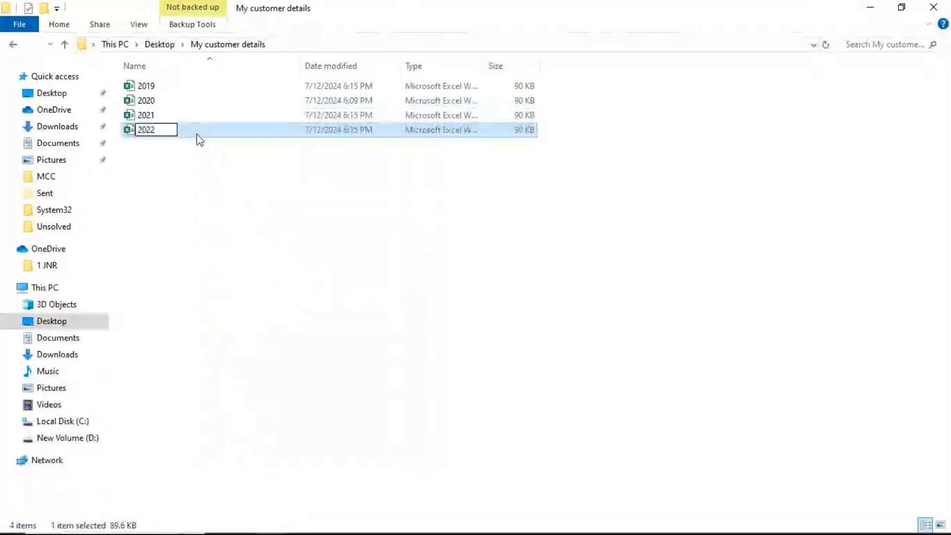
{"action": "left_click", "coordinate": [200, 140]}
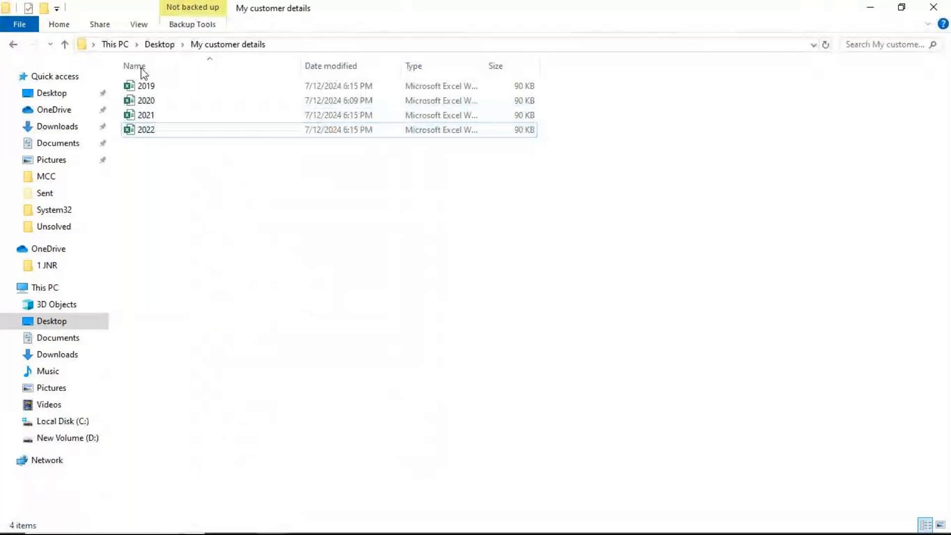
- Switch back to Excel and refresh the Sales Report table to bring in the rows of the added 2022 workbook
{"action": "mouse_move", "coordinate": [403, 530]}
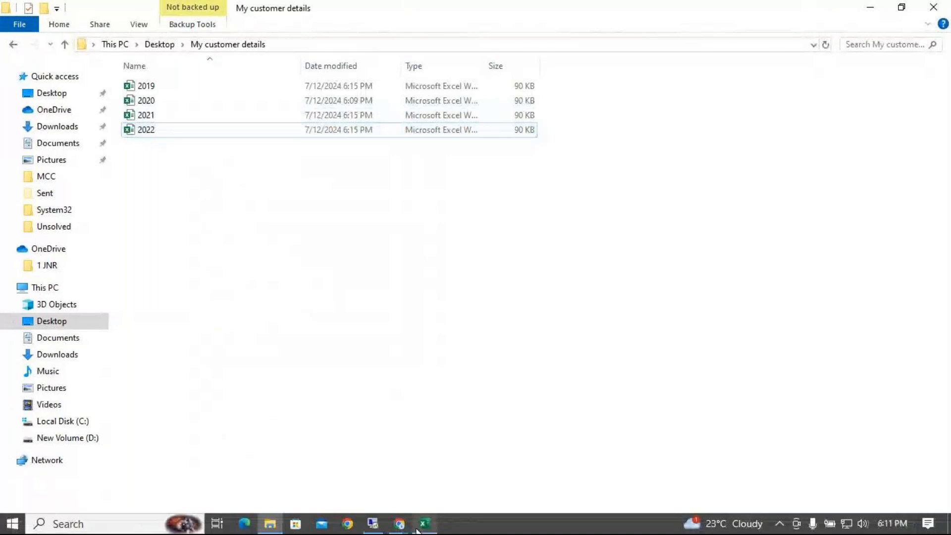
{"action": "left_click", "coordinate": [422, 525]}
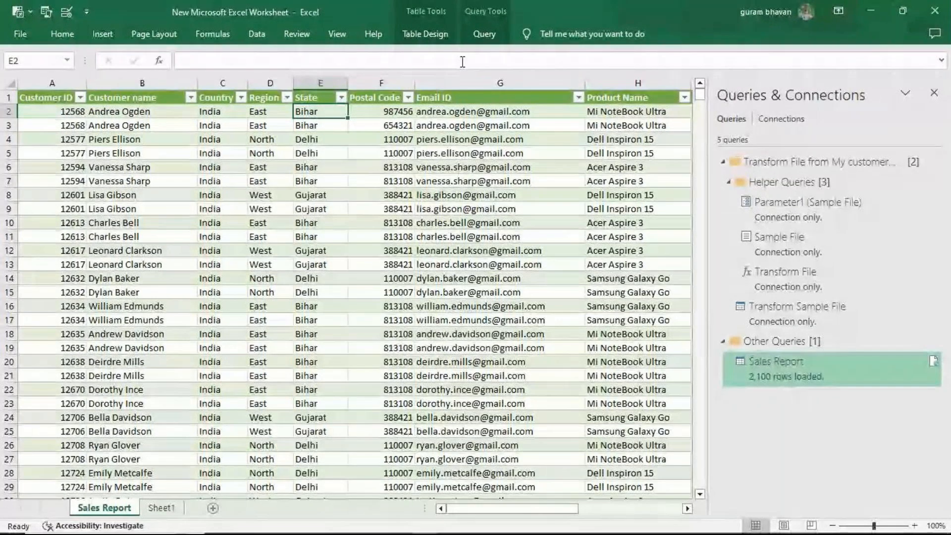
{"action": "left_click", "coordinate": [425, 34]}
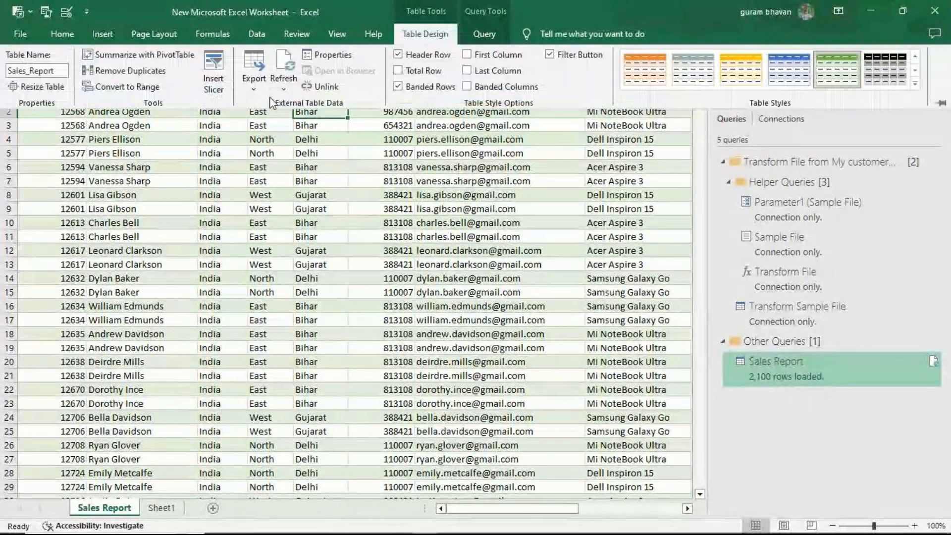
{"action": "left_click", "coordinate": [284, 90]}
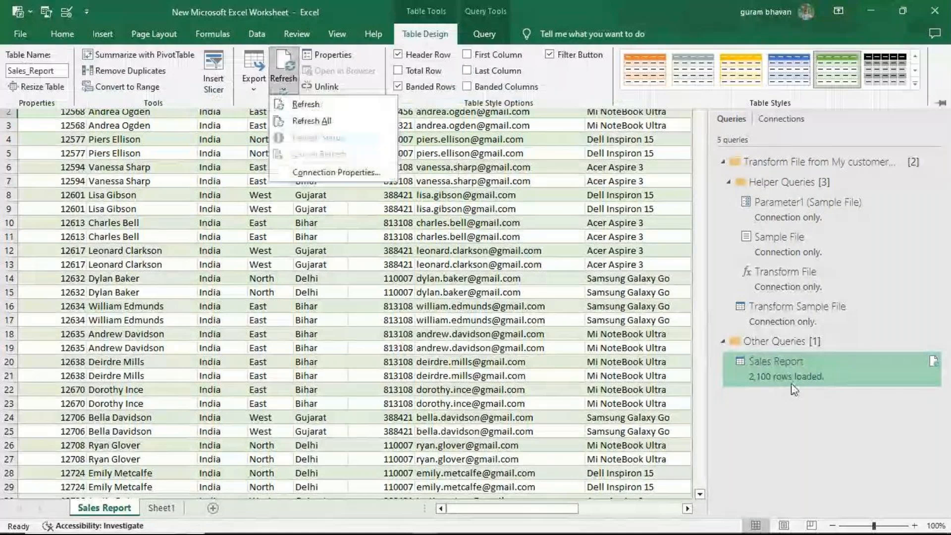
{"action": "left_click", "coordinate": [297, 108]}
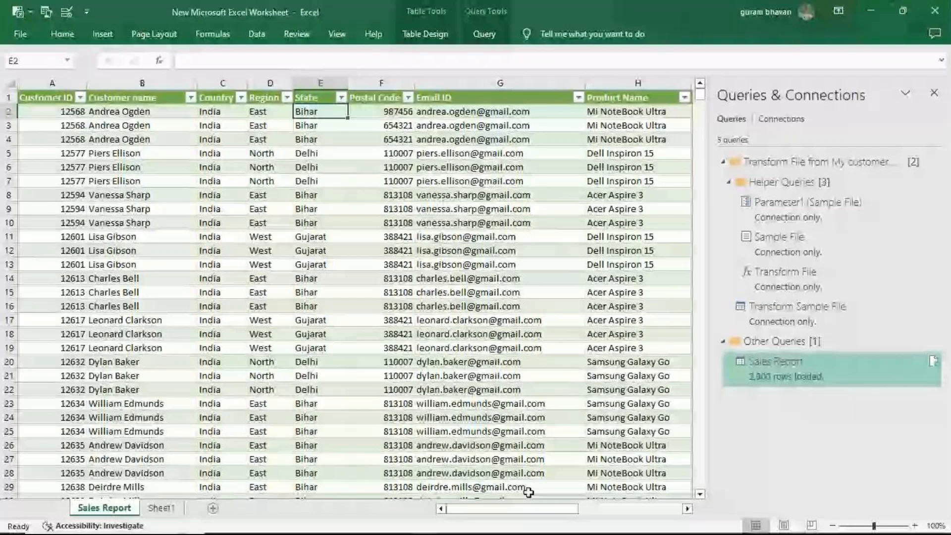
{"action": "mouse_move", "coordinate": [406, 529]}
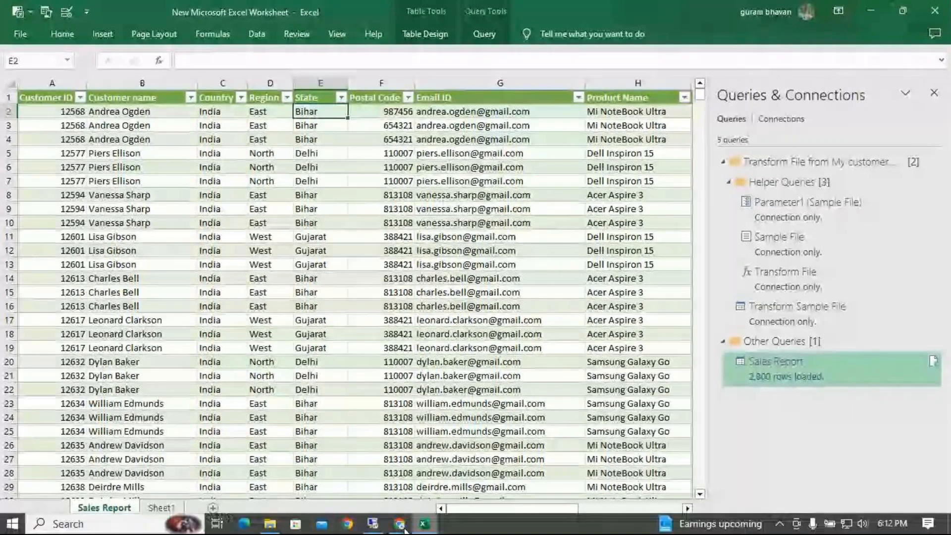
{"action": "left_click", "coordinate": [409, 526]}
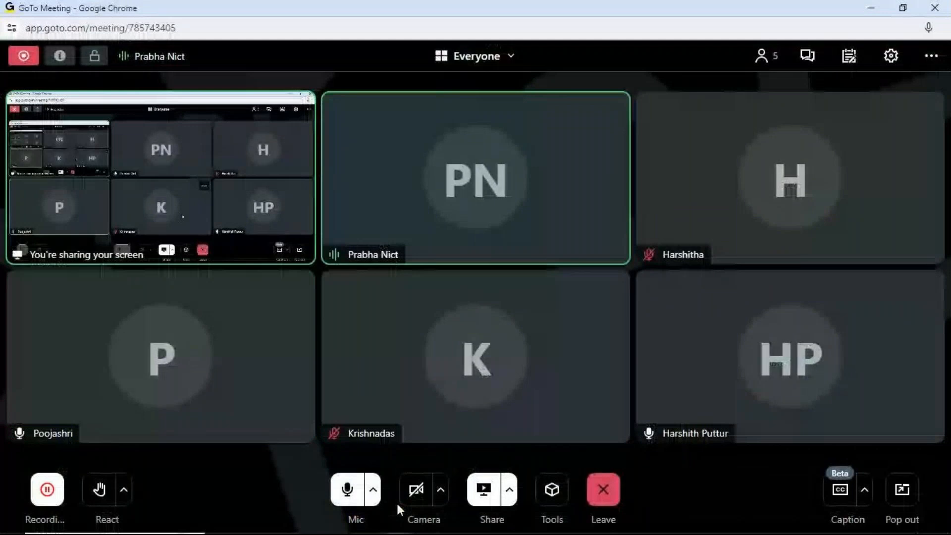
{"action": "left_click", "coordinate": [422, 529]}
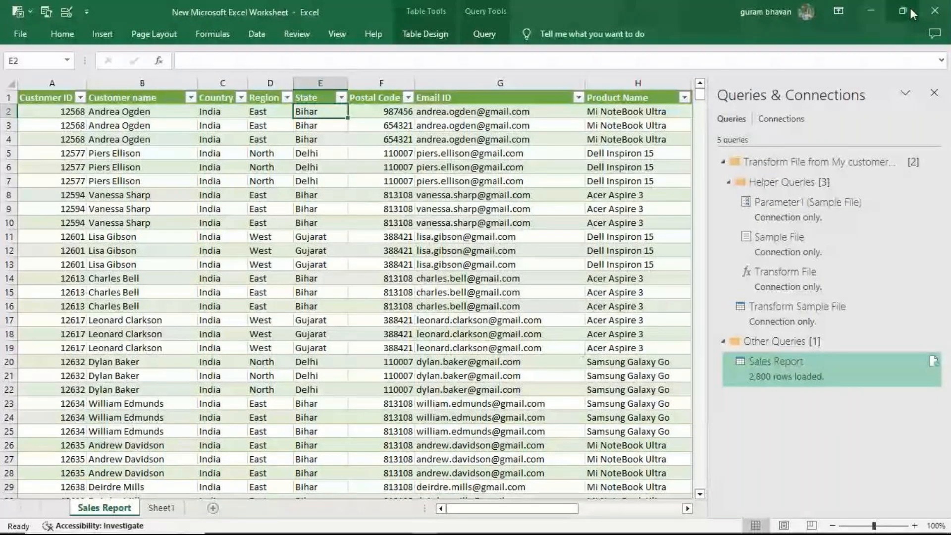
- Close the Excel workbook and open the My student details folder on the Desktop in File Explorer
{"action": "left_click", "coordinate": [934, 10]}
{"action": "left_click", "coordinate": [544, 377]}
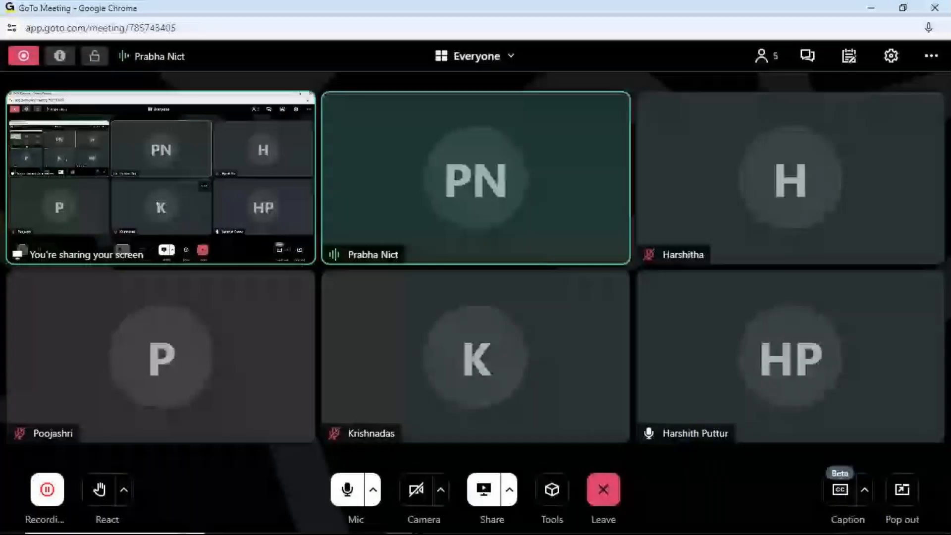
{"action": "left_click", "coordinate": [270, 524]}
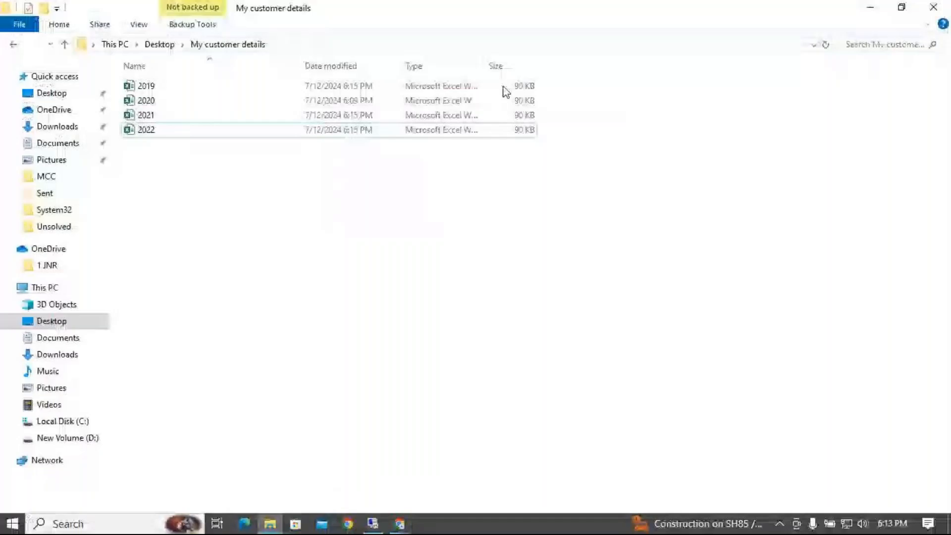
{"action": "left_click", "coordinate": [159, 45]}
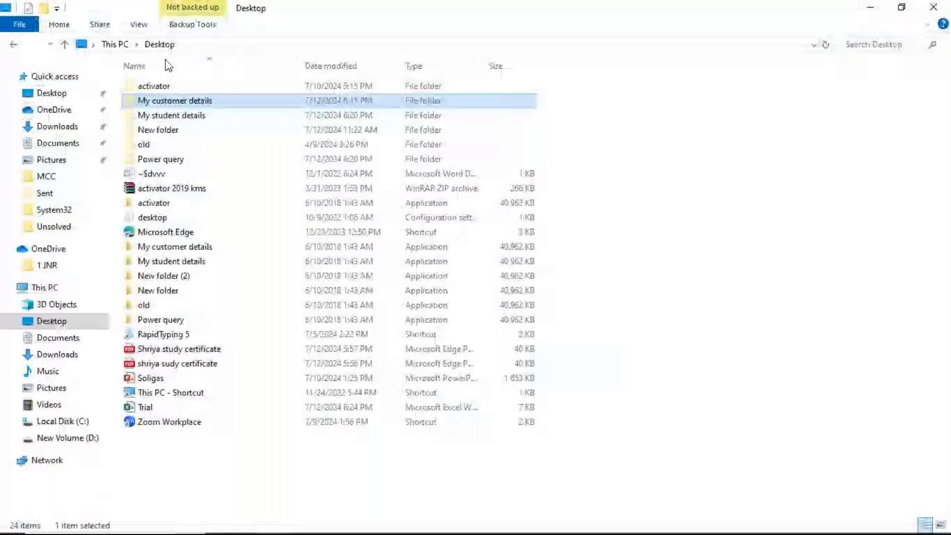
{"action": "double_click", "coordinate": [176, 117]}
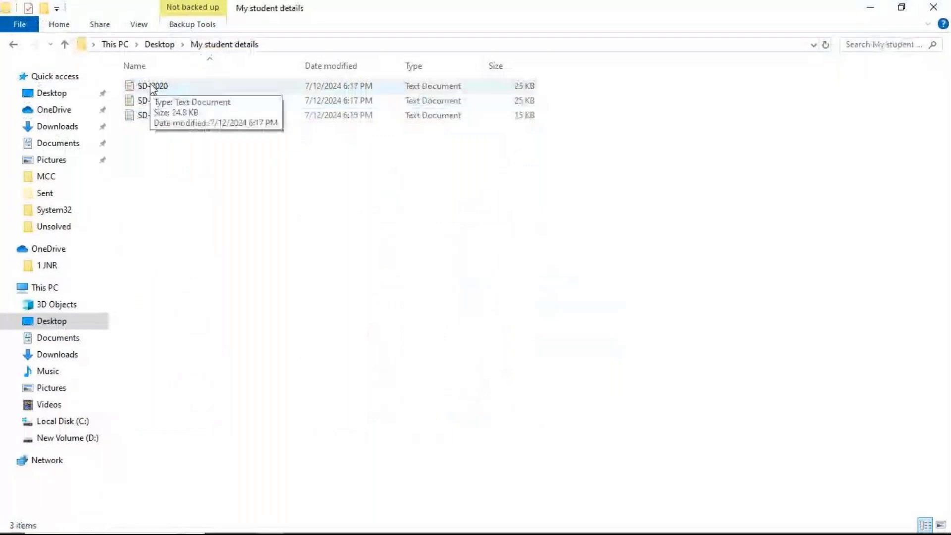
- Open the SD-2020 text file in a maximized window and examine how its student records are laid out
{"action": "double_click", "coordinate": [152, 86]}
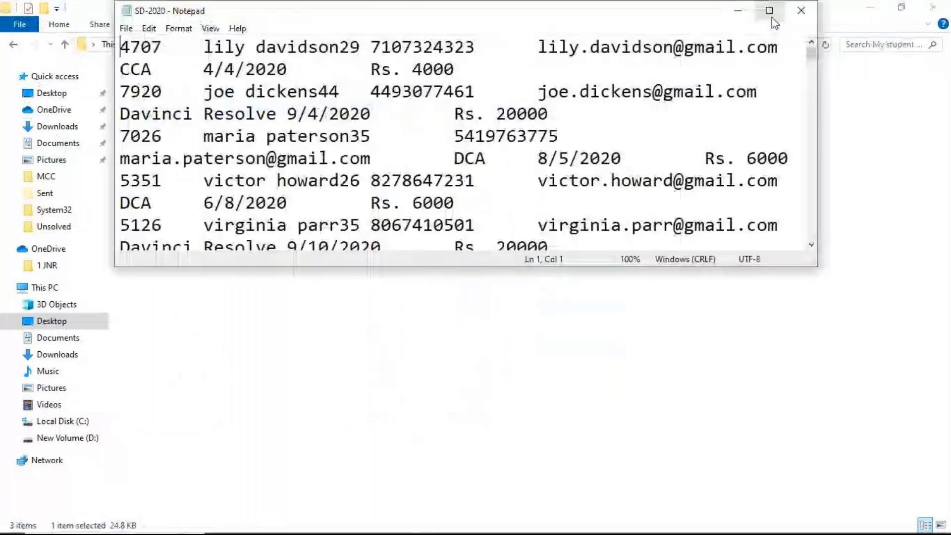
{"action": "left_click", "coordinate": [769, 11]}
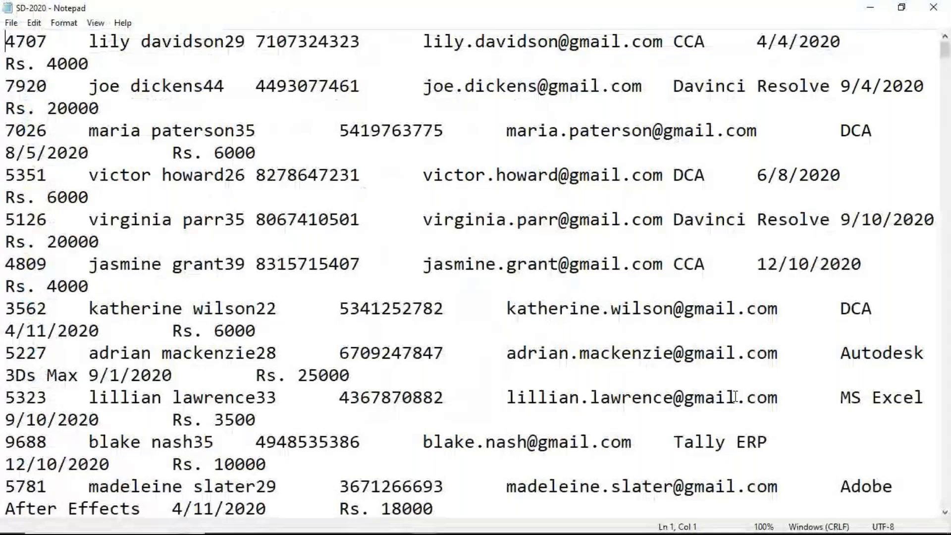
{"action": "left_click", "coordinate": [48, 41]}
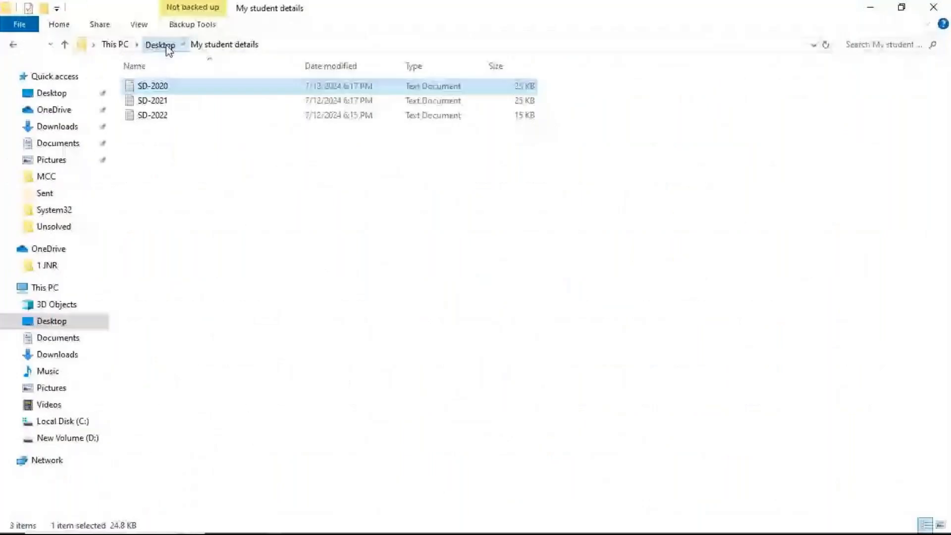
- Go back to the Desktop folder, create a new Microsoft Excel worksheet there and open it
{"action": "left_click", "coordinate": [165, 45]}
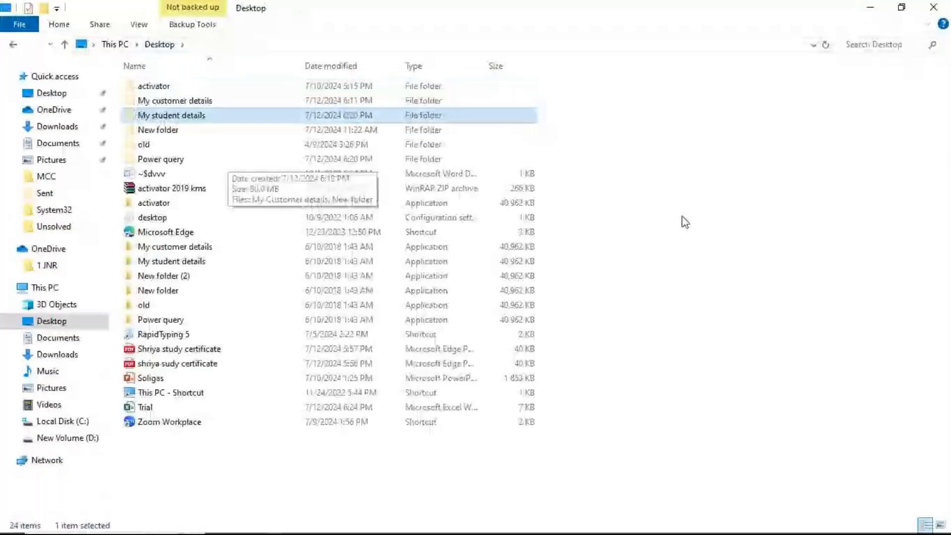
{"action": "right_click", "coordinate": [677, 215]}
{"action": "mouse_move", "coordinate": [708, 362]}
{"action": "right_click", "coordinate": [658, 248]}
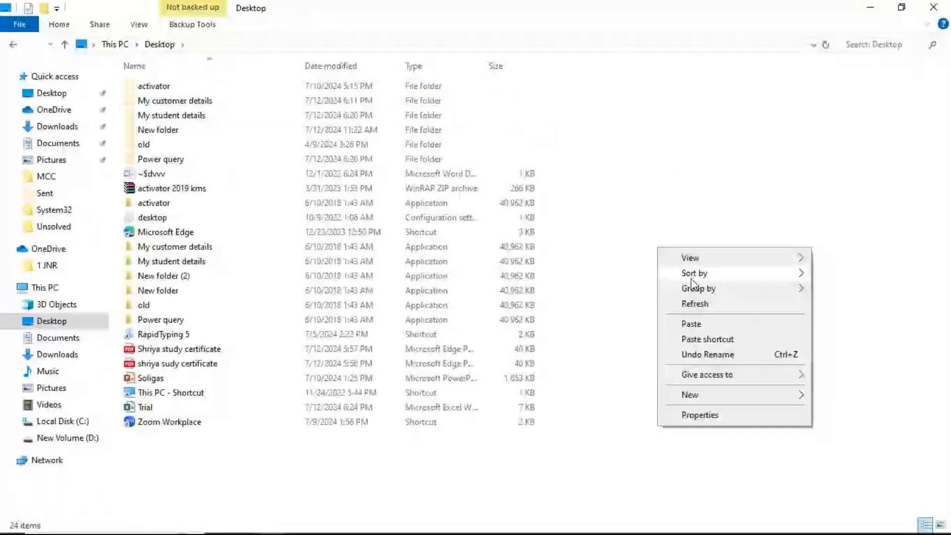
{"action": "mouse_move", "coordinate": [713, 396]}
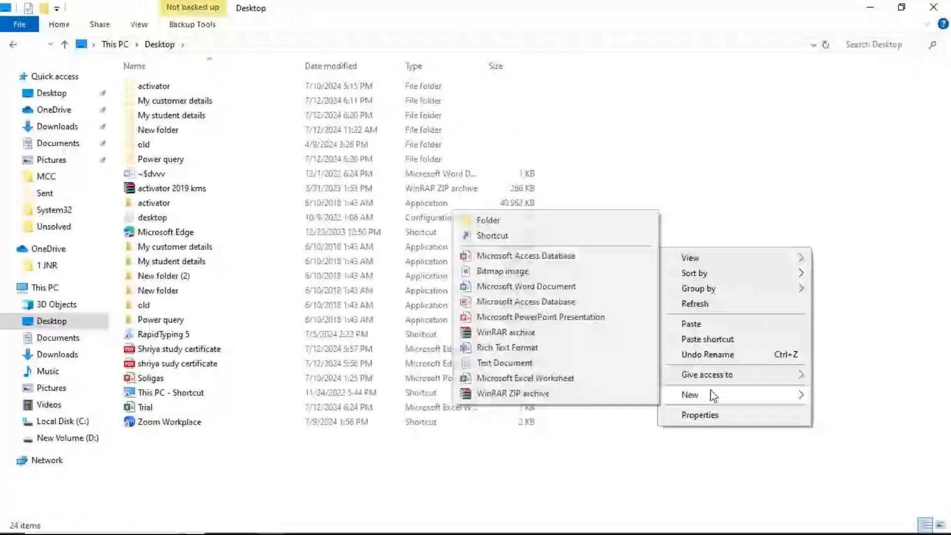
{"action": "left_click", "coordinate": [525, 378]}
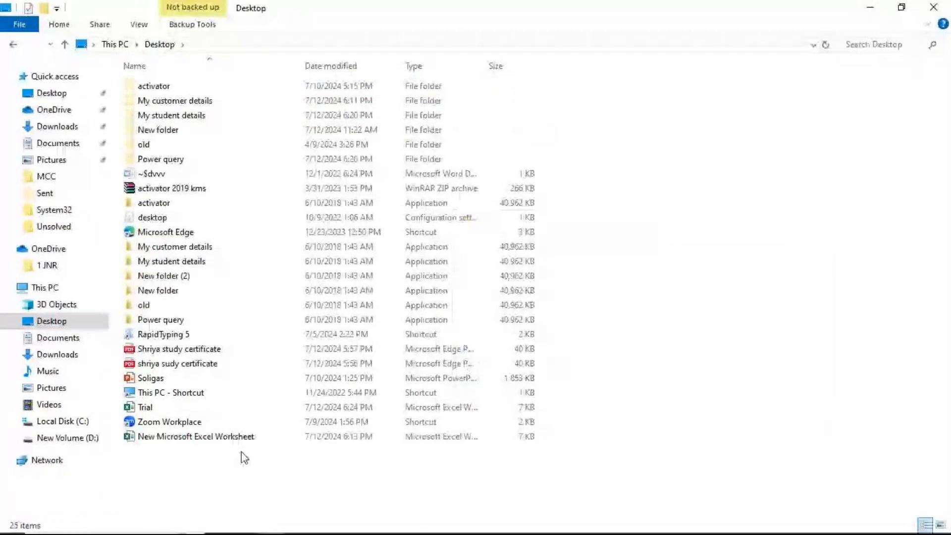
{"action": "double_click", "coordinate": [244, 437]}
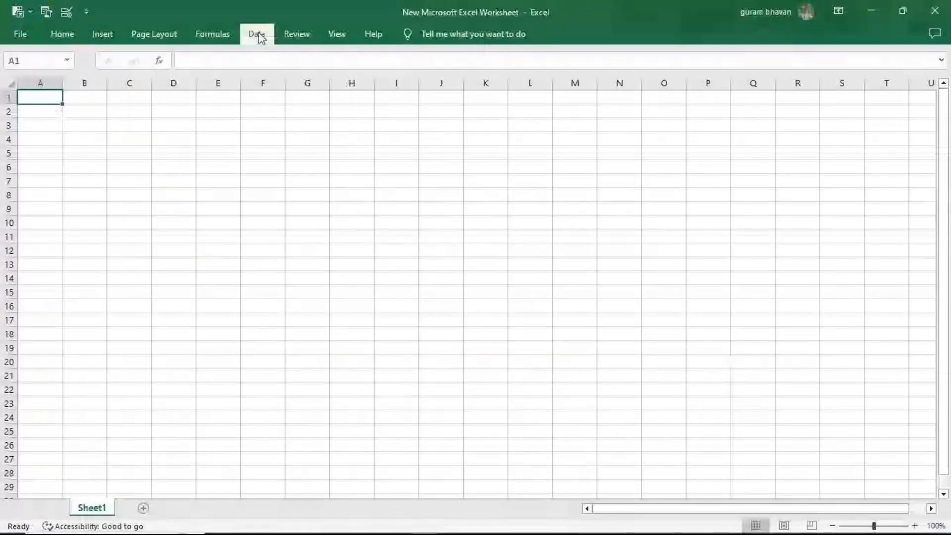
- Import data from a folder, choosing My student details on the Desktop as the source
{"action": "left_click", "coordinate": [258, 34]}
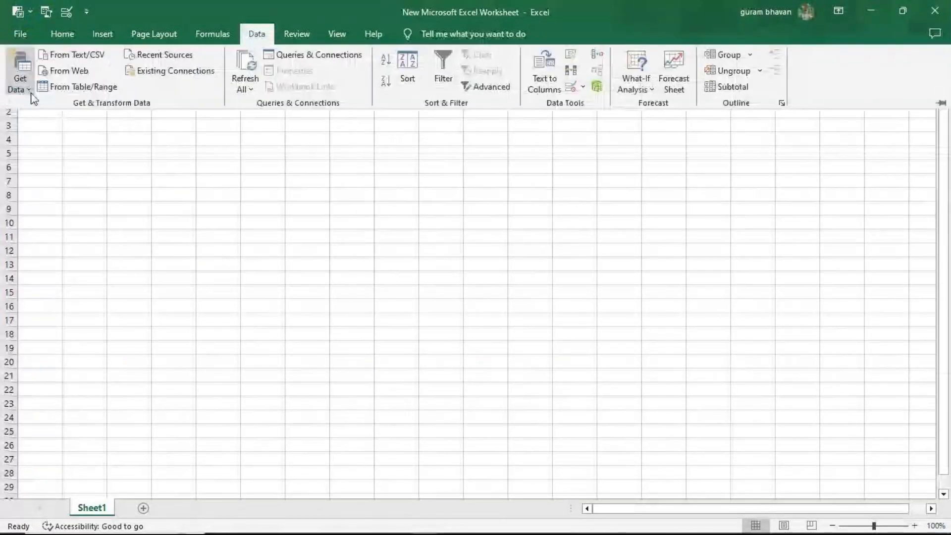
{"action": "left_click", "coordinate": [31, 95]}
{"action": "mouse_move", "coordinate": [49, 115]}
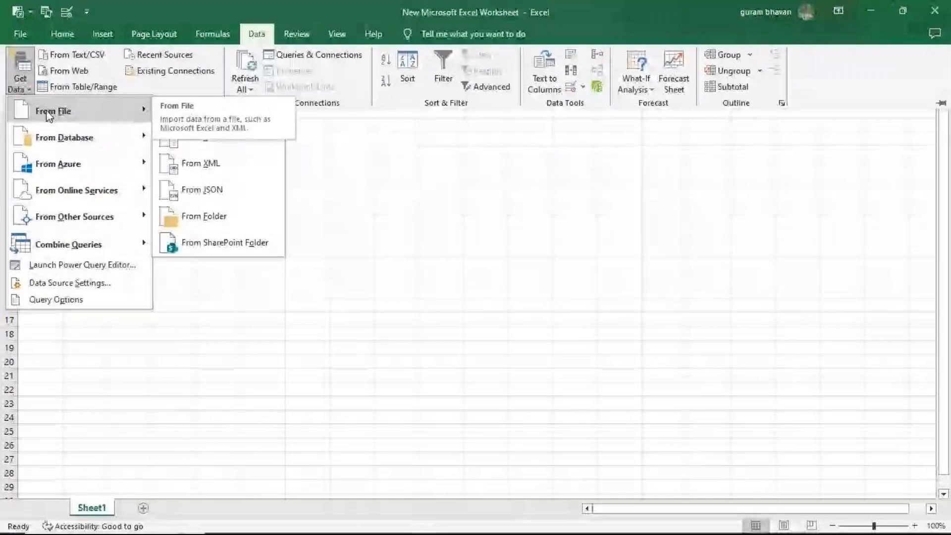
{"action": "left_click", "coordinate": [231, 208]}
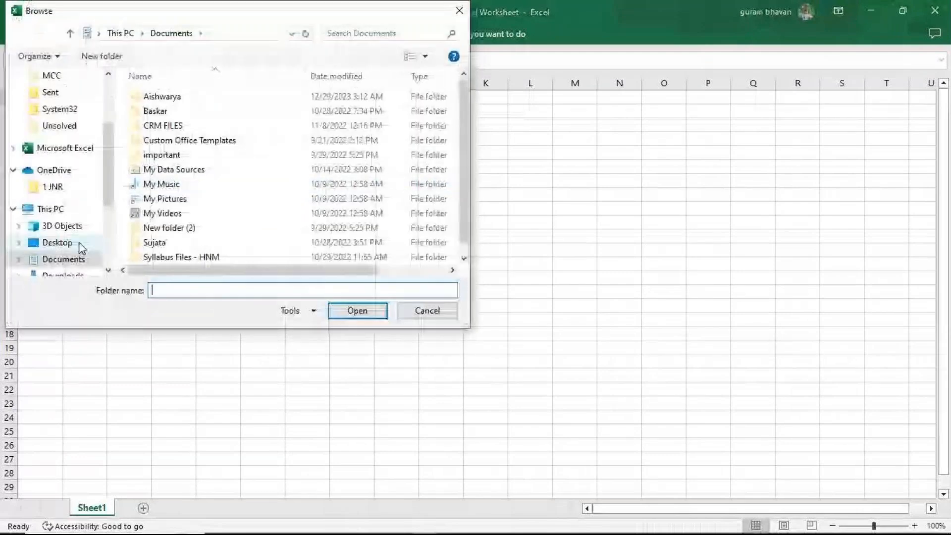
{"action": "left_click", "coordinate": [57, 242]}
{"action": "left_click", "coordinate": [188, 126]}
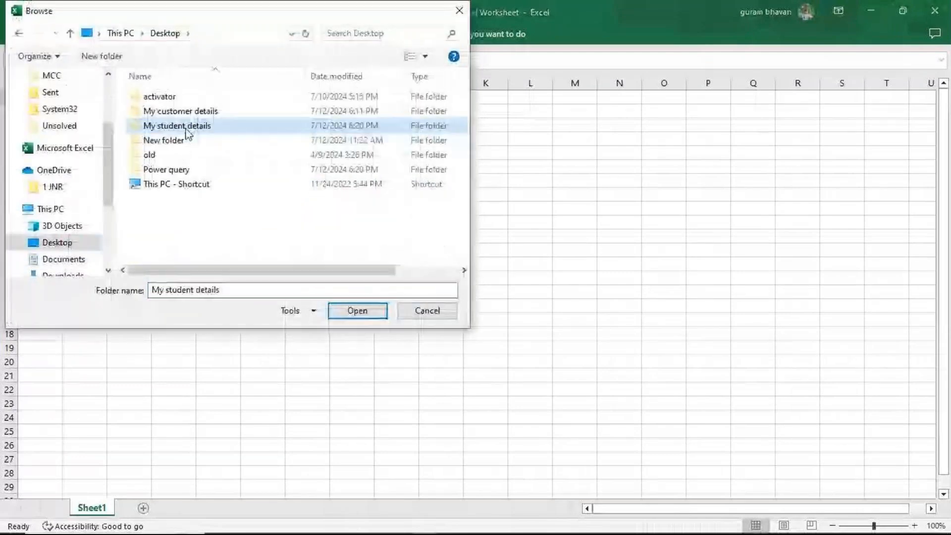
{"action": "left_click", "coordinate": [346, 317]}
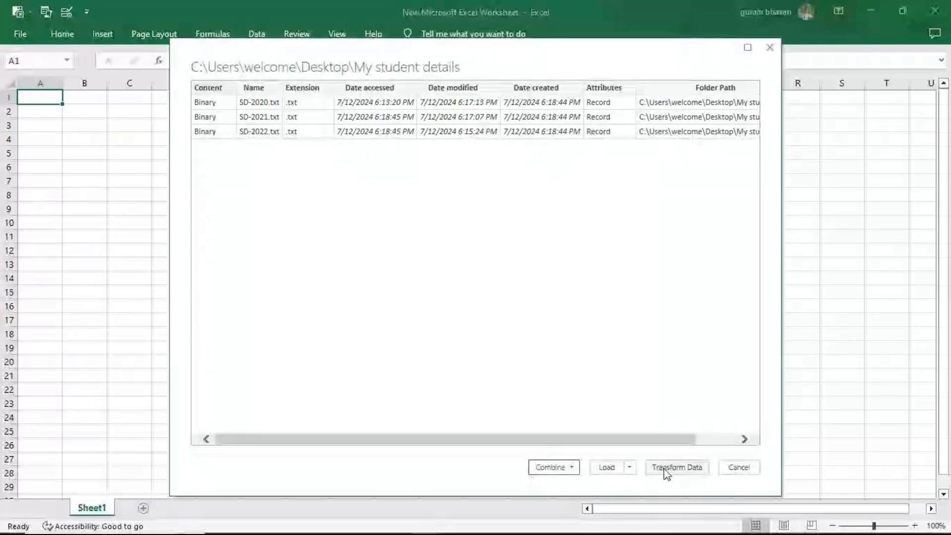
- Combine and transform the student text files, keeping First file as the sample file
{"action": "left_click", "coordinate": [554, 467]}
{"action": "left_click", "coordinate": [585, 484]}
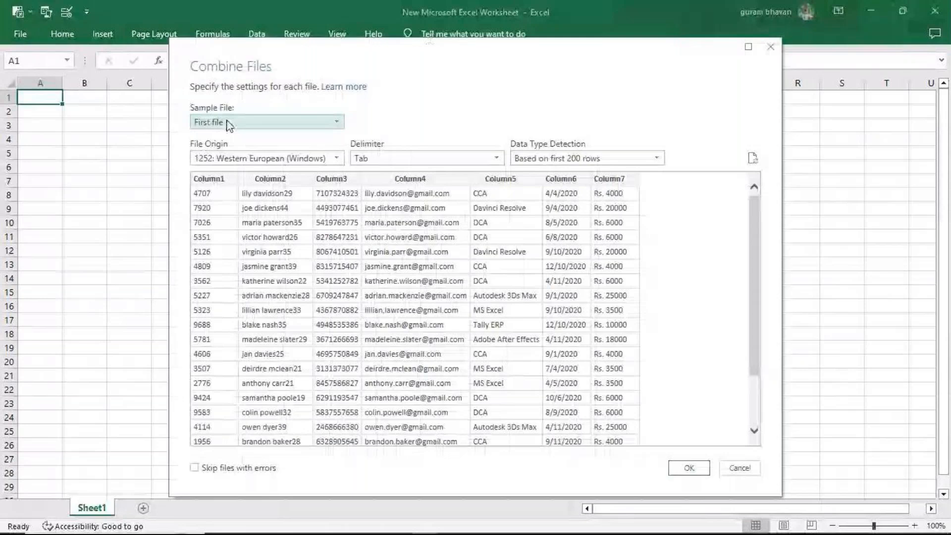
{"action": "left_click", "coordinate": [229, 124]}
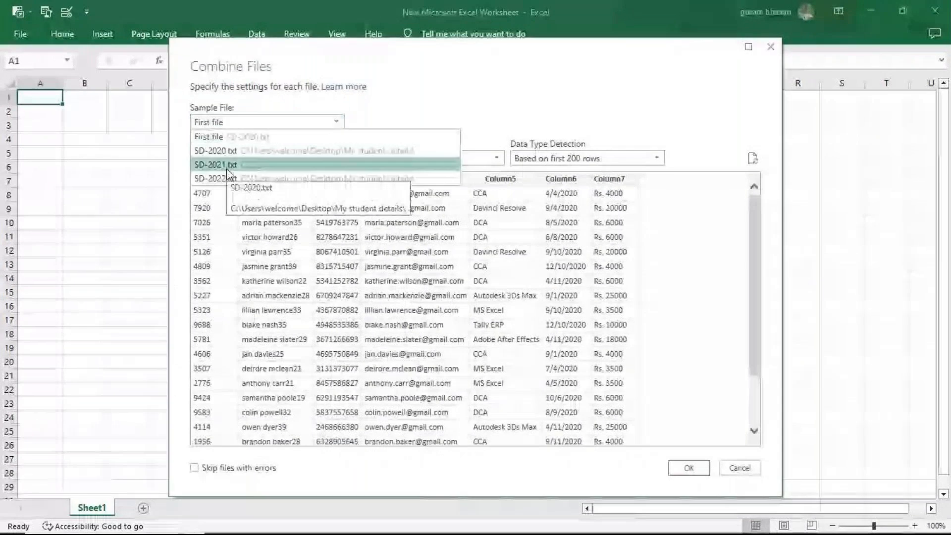
{"action": "left_click", "coordinate": [218, 137]}
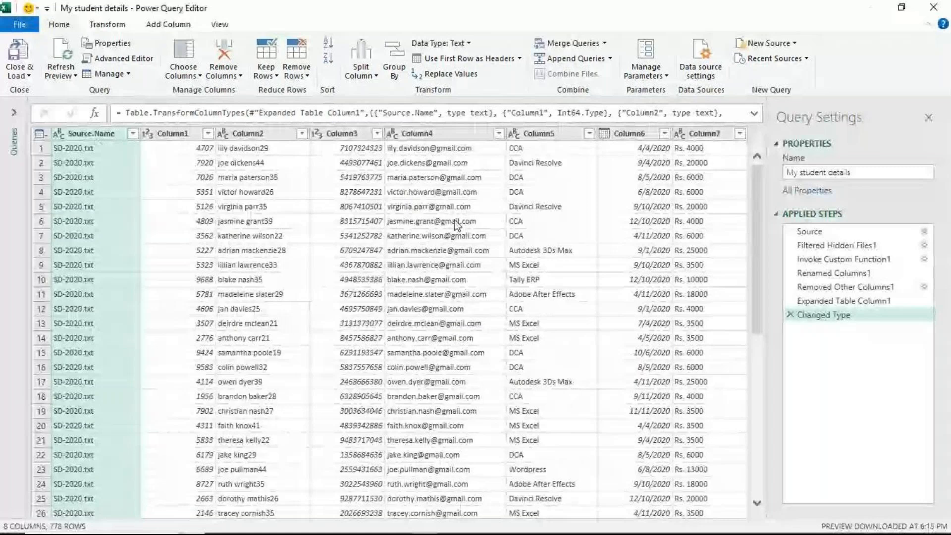
- Remove the Source.Name column and sort the rows by Column1 in ascending order
{"action": "right_click", "coordinate": [101, 133]}
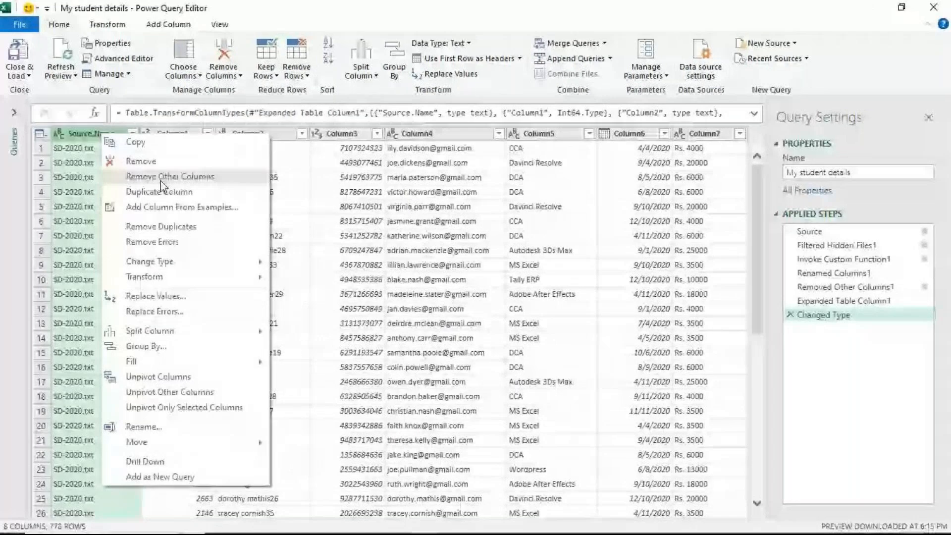
{"action": "left_click", "coordinate": [121, 162]}
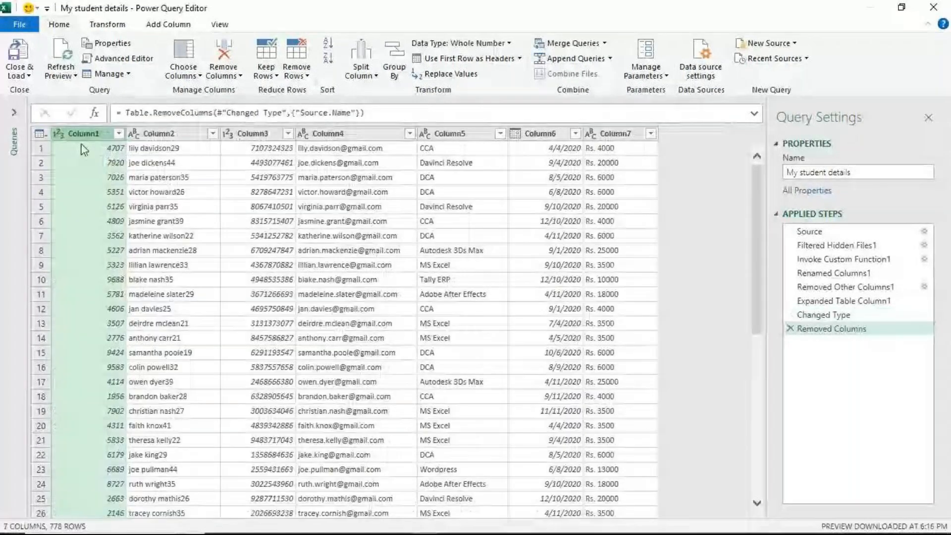
{"action": "left_click", "coordinate": [119, 133]}
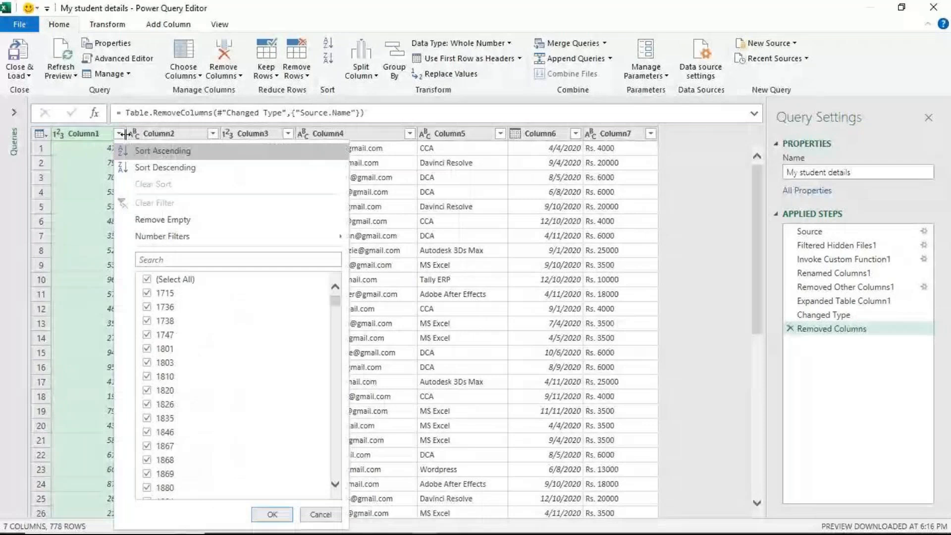
{"action": "left_click", "coordinate": [121, 150]}
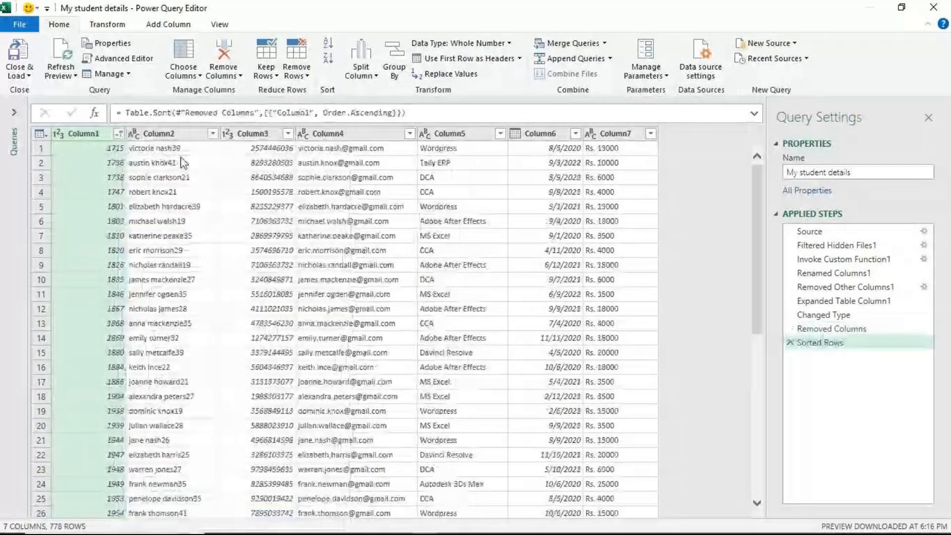
- Rename Column1 as "student Id no."
{"action": "left_click", "coordinate": [119, 133]}
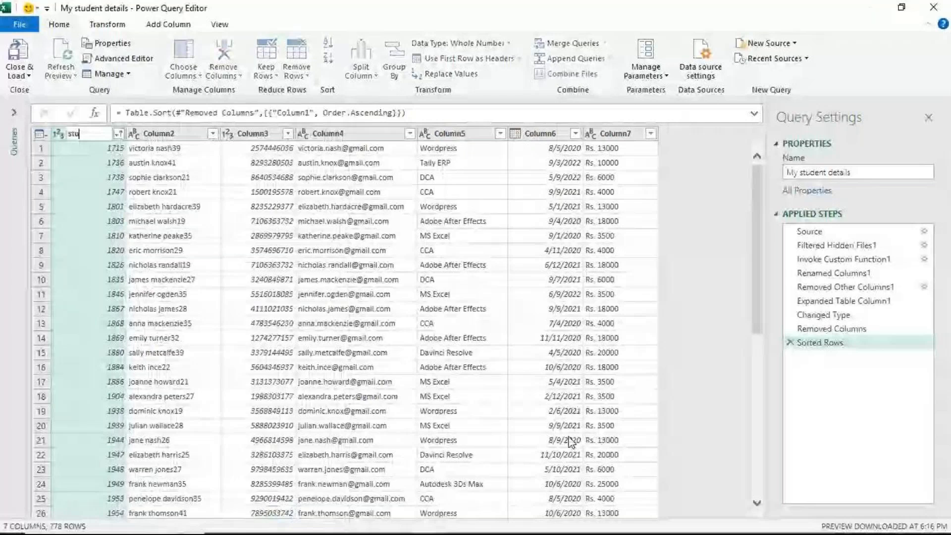
{"action": "type", "text": "dent"}
{"action": "key", "text": "Return"}
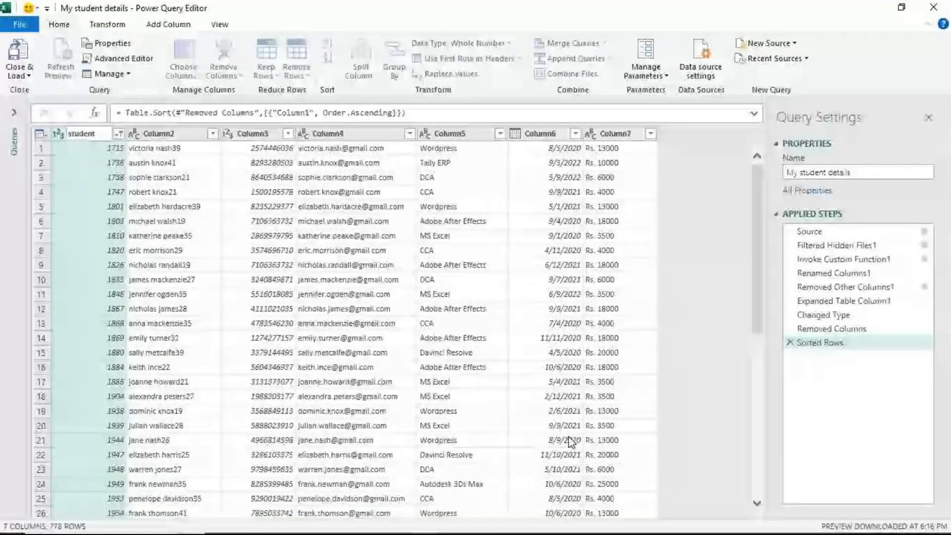
{"action": "type", "text": "id n"}
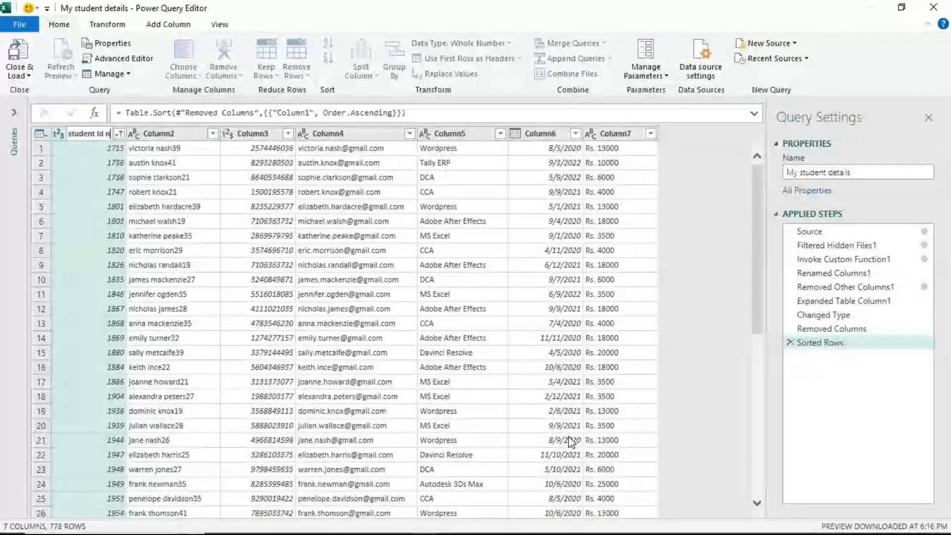
{"action": "type", "text": "o."}
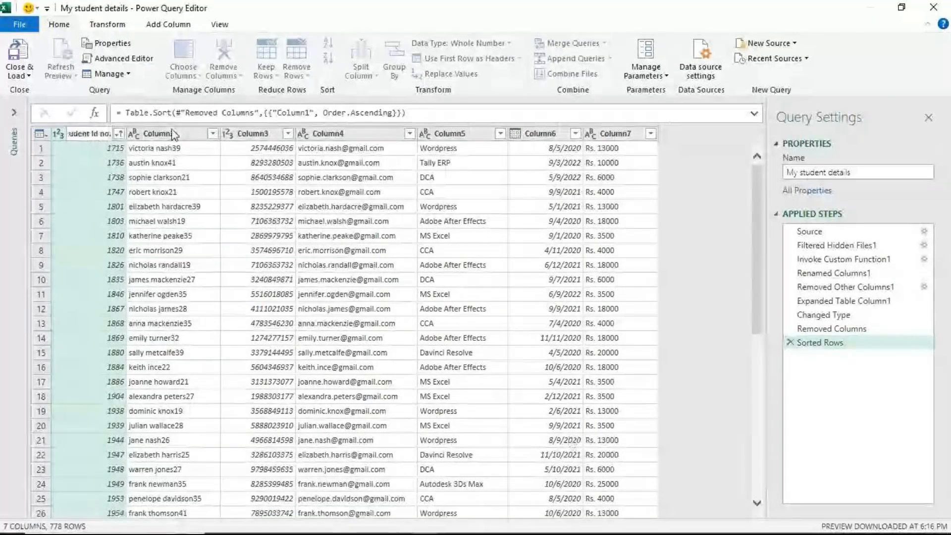
{"action": "key", "text": "Return"}
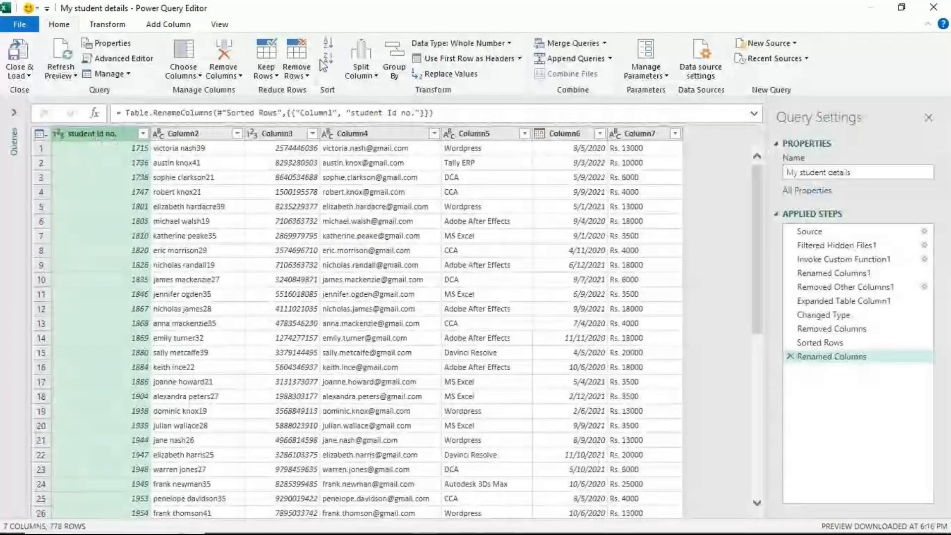
- Add the prefix "NICT - " to every value in the student Id no. column
{"action": "left_click", "coordinate": [107, 24]}
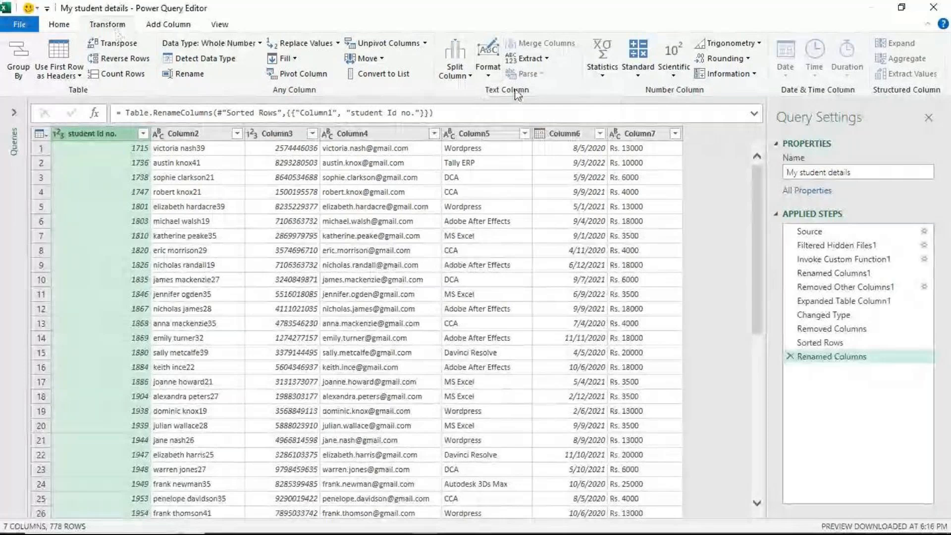
{"action": "left_click", "coordinate": [488, 71]}
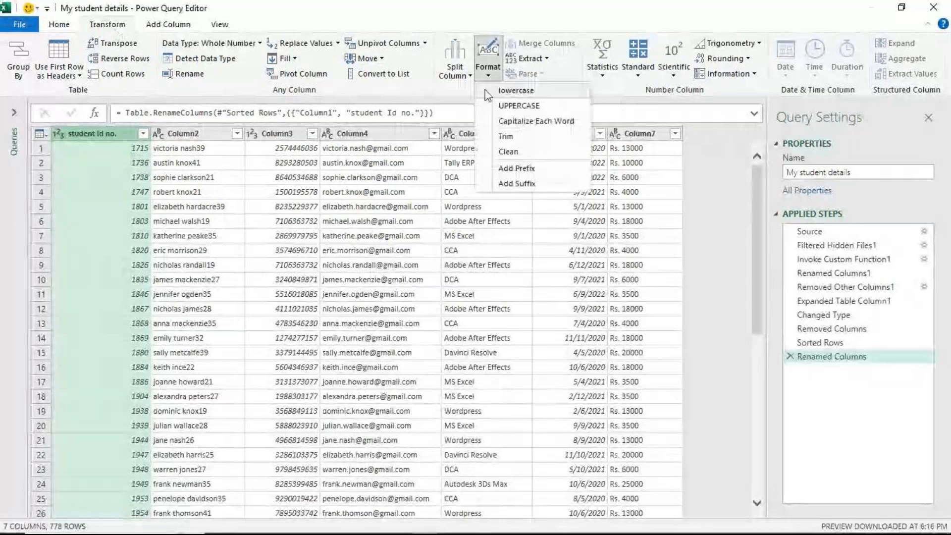
{"action": "left_click", "coordinate": [521, 171]}
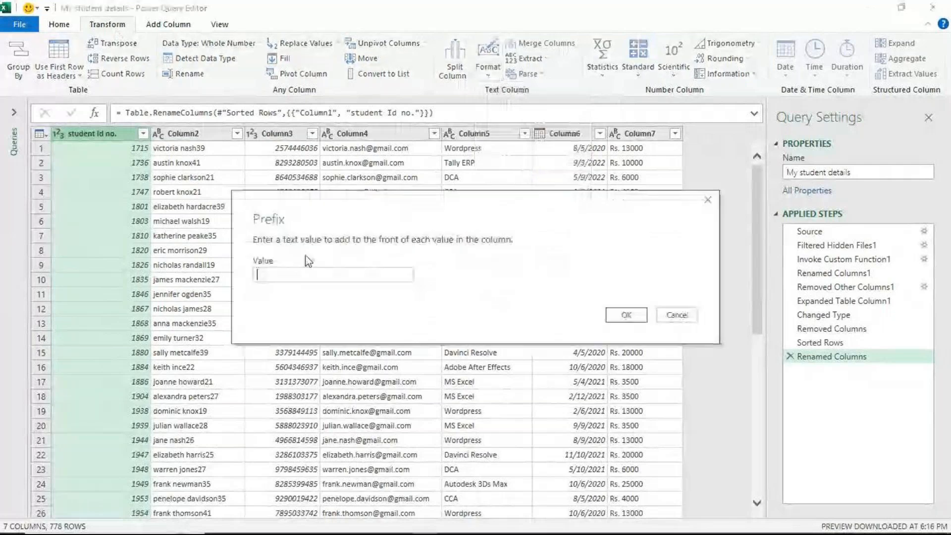
{"action": "type", "text": "N"}
{"action": "type", "text": "ICT"}
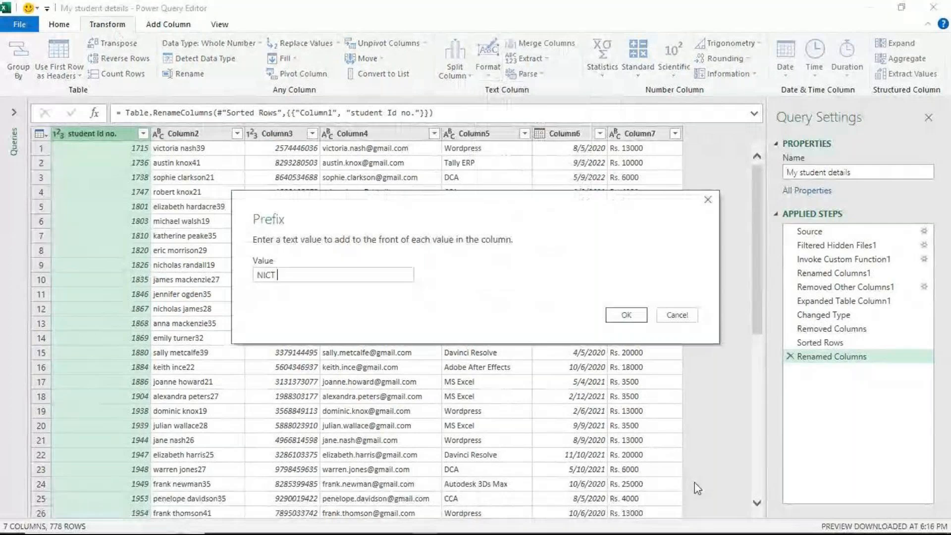
{"action": "type", "text": " -"}
{"action": "left_click", "coordinate": [626, 317]}
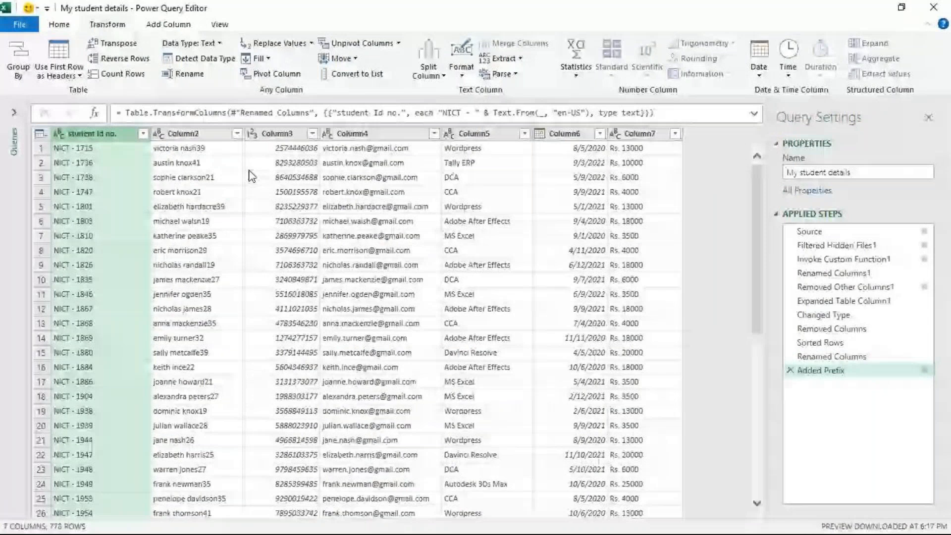
- Split Column2 by delimiter at the space, separating the students' first names from the rest
{"action": "left_click", "coordinate": [235, 190]}
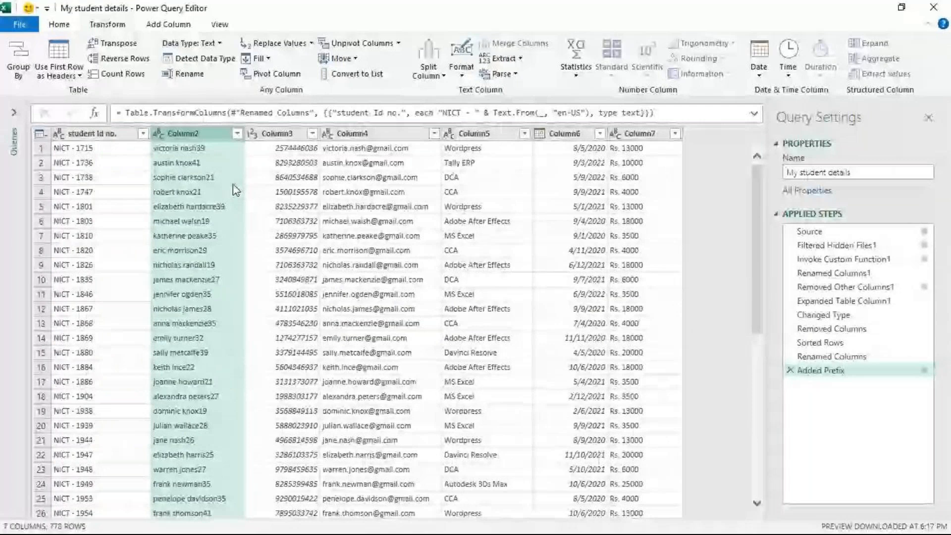
{"action": "right_click", "coordinate": [199, 133]}
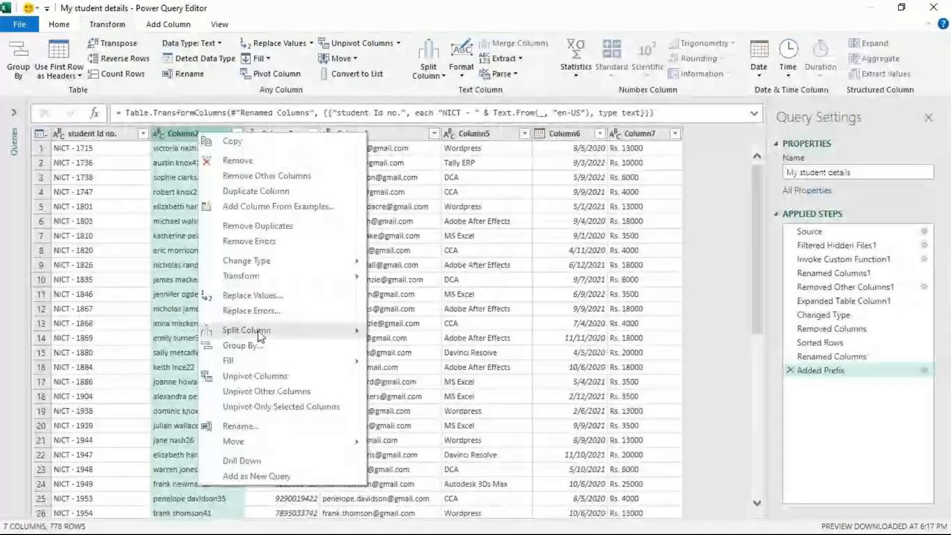
{"action": "left_click", "coordinate": [179, 166]}
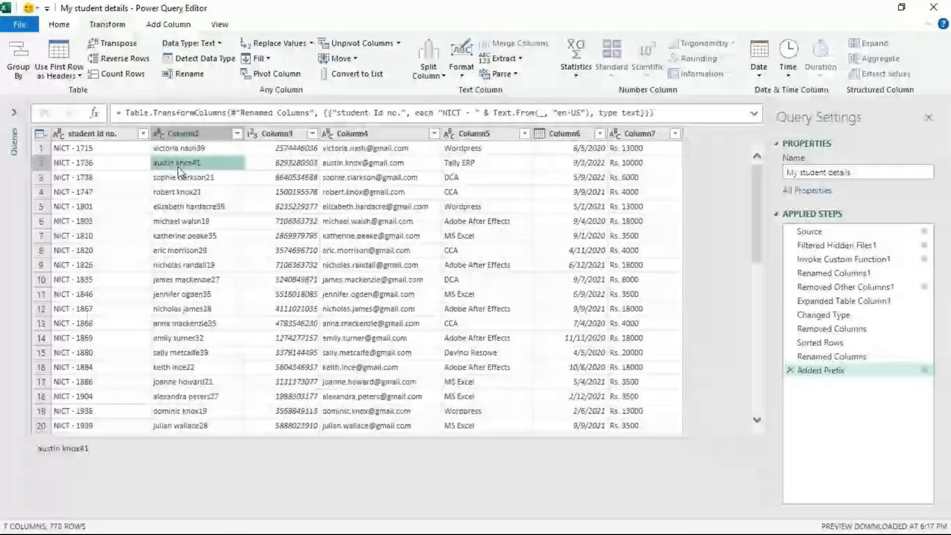
{"action": "left_click", "coordinate": [188, 135]}
{"action": "right_click", "coordinate": [206, 134]}
{"action": "mouse_move", "coordinate": [315, 342]}
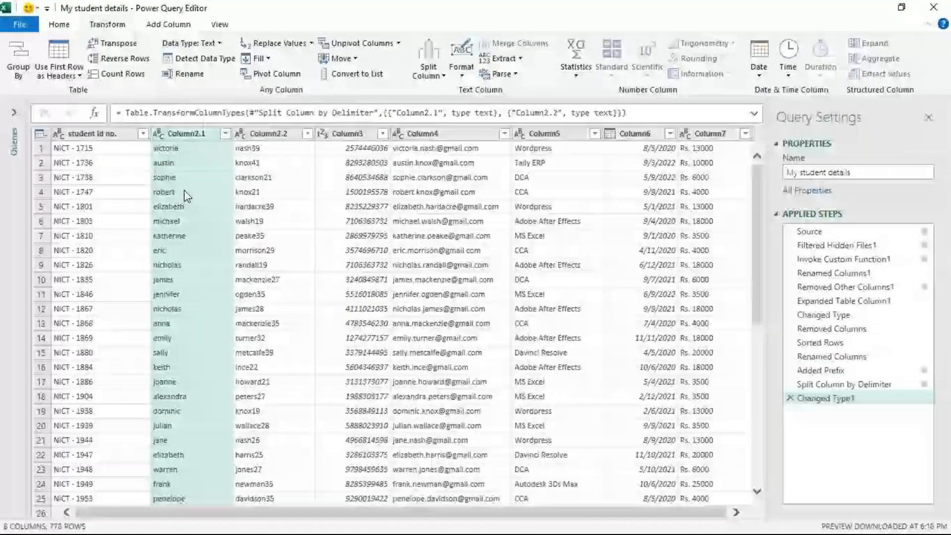
- Rename Column2.1 as "First name"
{"action": "double_click", "coordinate": [190, 135]}
{"action": "type", "text": "F"}
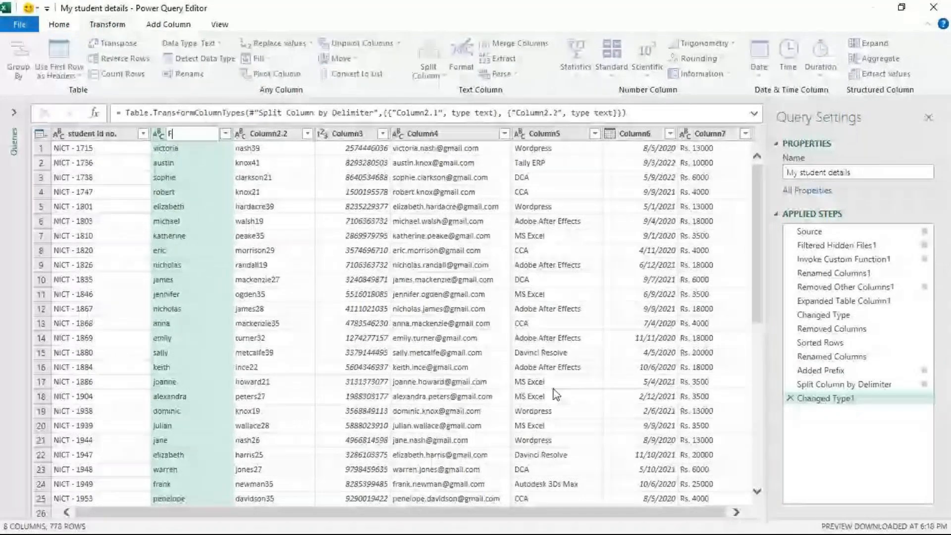
{"action": "type", "text": "irst nma"}
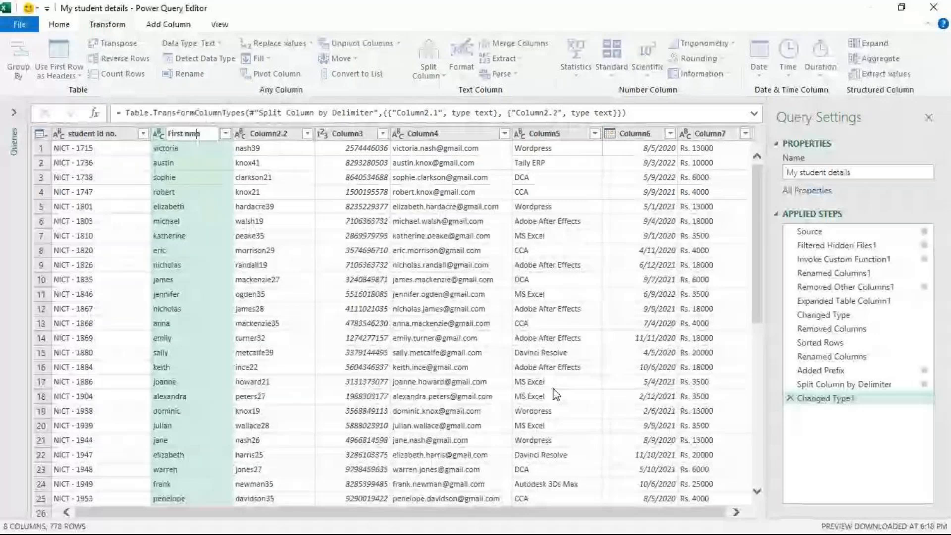
{"action": "key", "text": "Return"}
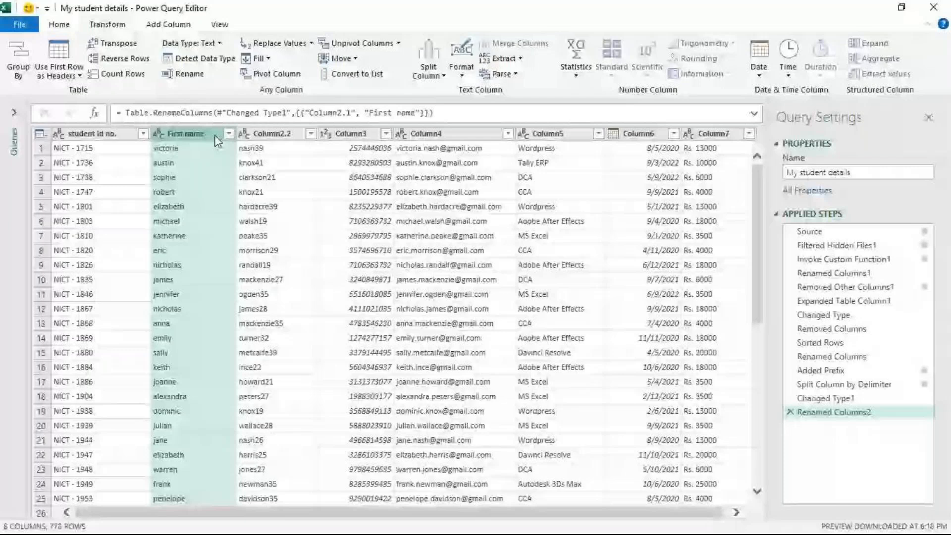
- Capitalize each word in the First name column
{"action": "right_click", "coordinate": [215, 135]}
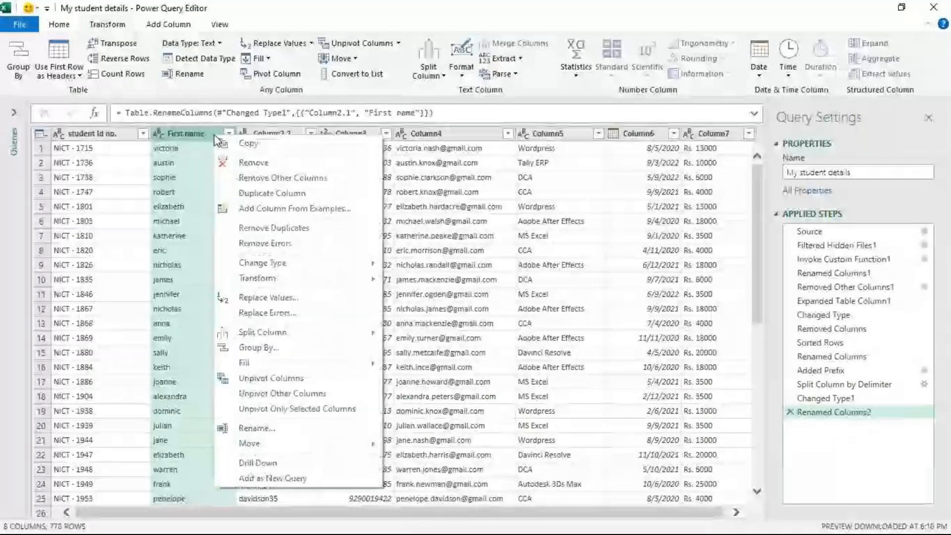
{"action": "mouse_move", "coordinate": [298, 278]}
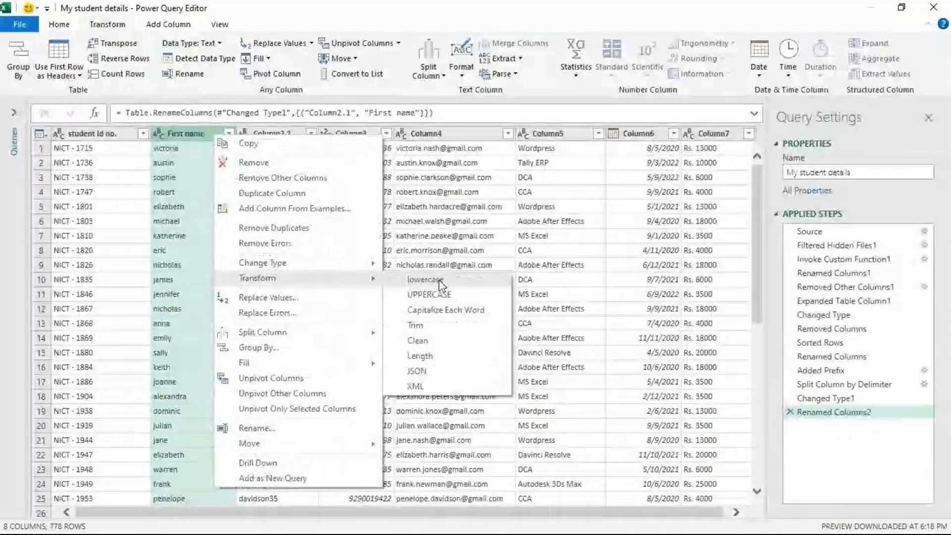
{"action": "left_click", "coordinate": [445, 310]}
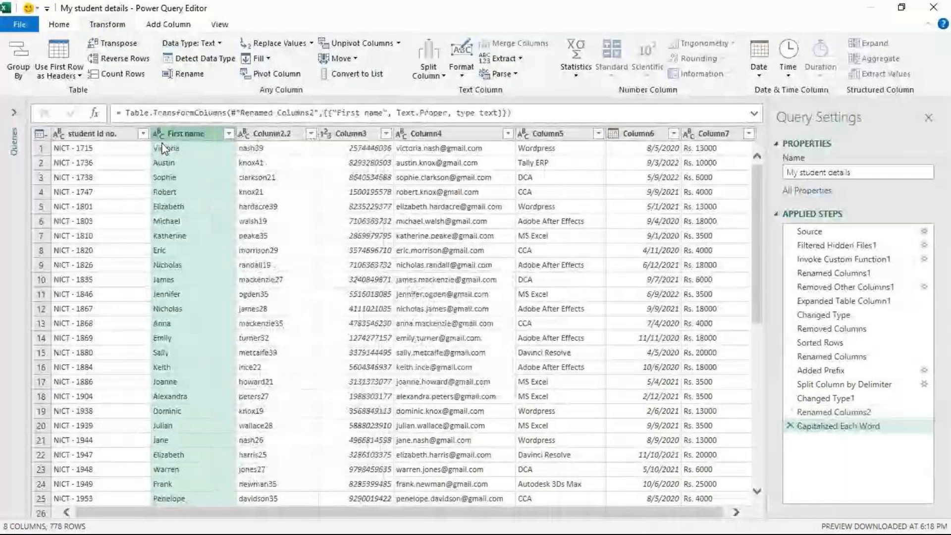
- Split Column2.2 at the non-digit to digit transition, separating the last names from the ages
{"action": "left_click", "coordinate": [274, 139]}
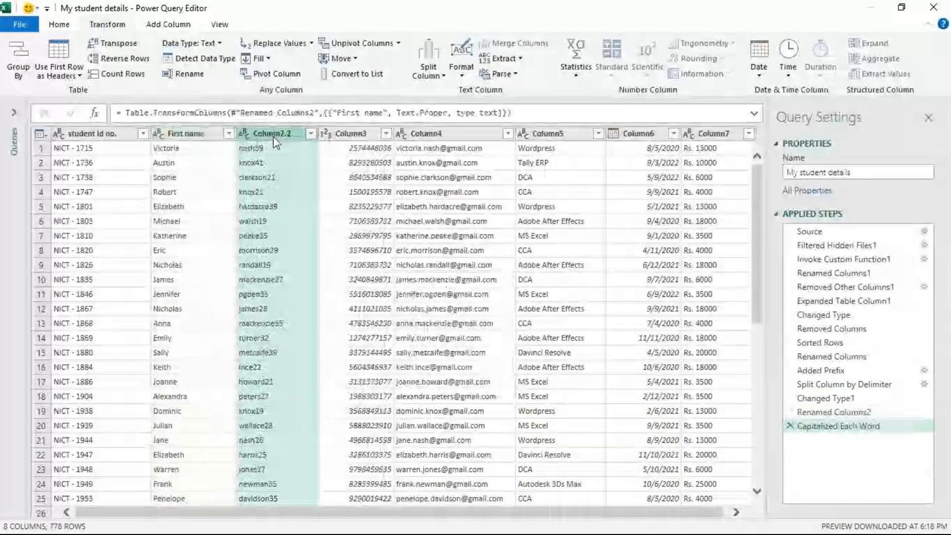
{"action": "right_click", "coordinate": [276, 143]}
{"action": "mouse_move", "coordinate": [347, 334]}
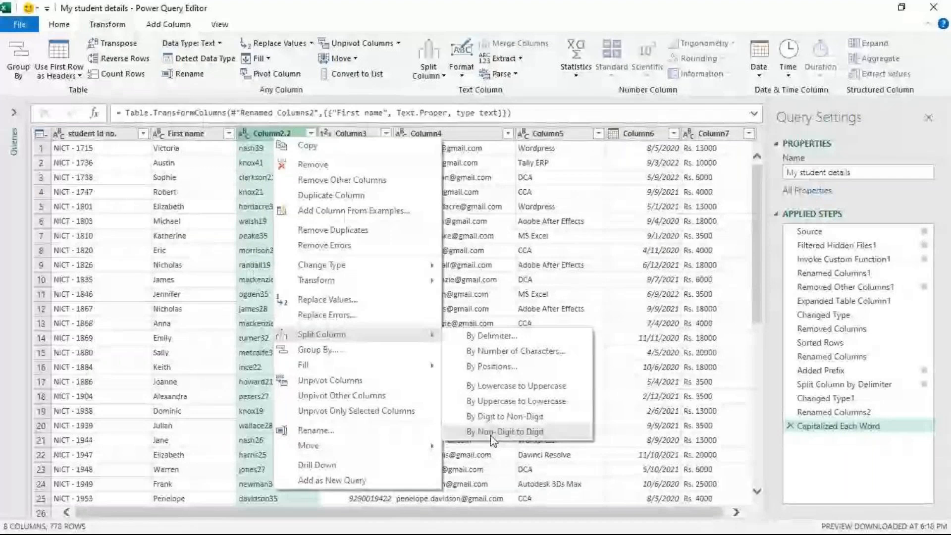
{"action": "left_click", "coordinate": [493, 433]}
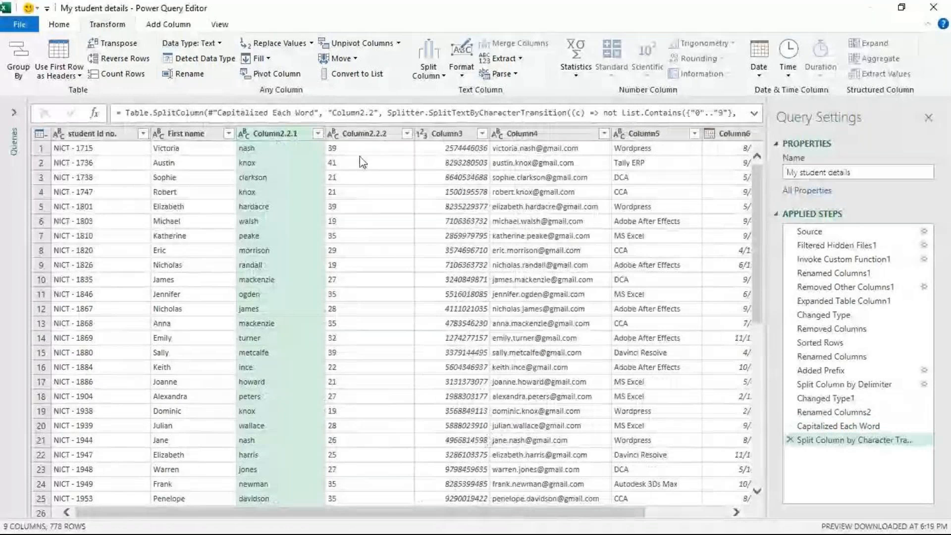
- Capitalize each word in Column2.2.1 and rename the column as "last name"
{"action": "right_click", "coordinate": [276, 141]}
{"action": "mouse_move", "coordinate": [350, 286]}
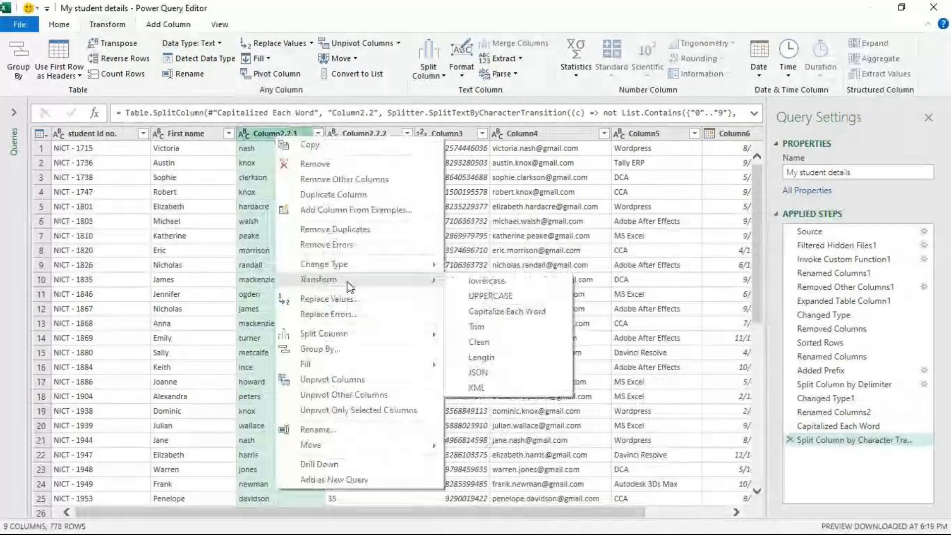
{"action": "left_click", "coordinate": [506, 311]}
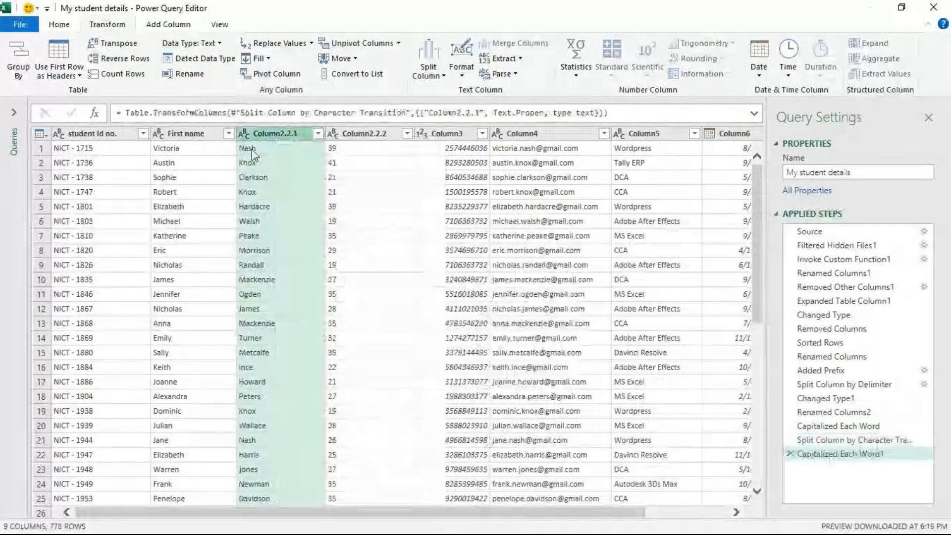
{"action": "key", "text": "F2"}
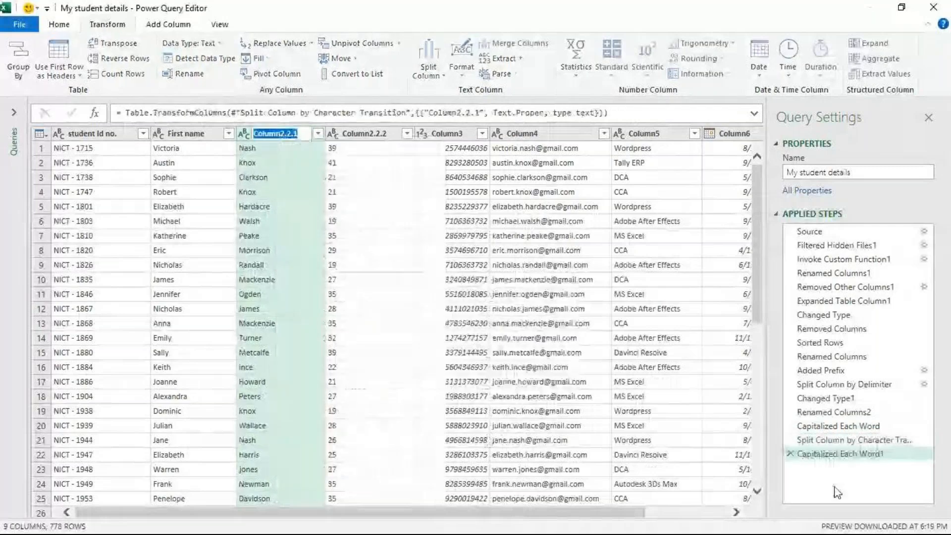
{"action": "key", "text": "BackSpace"}
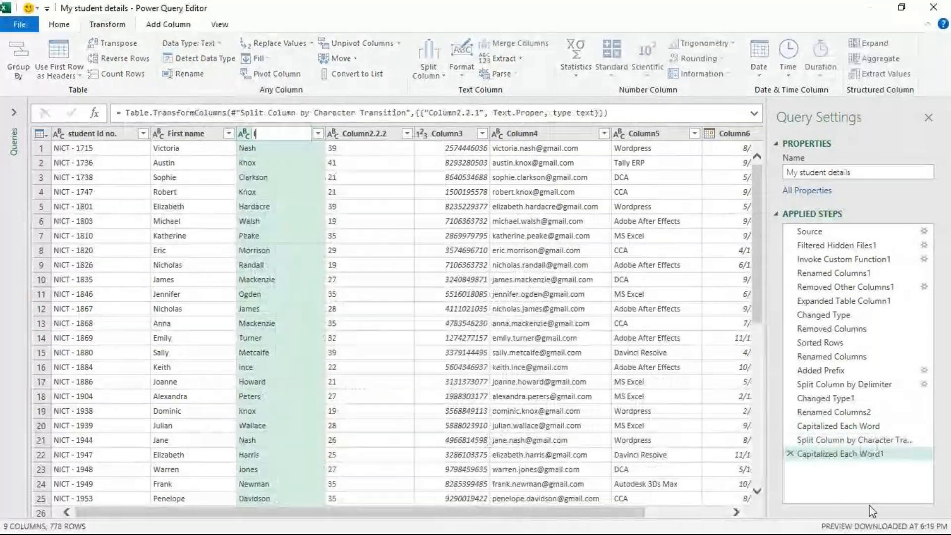
{"action": "type", "text": "last na"}
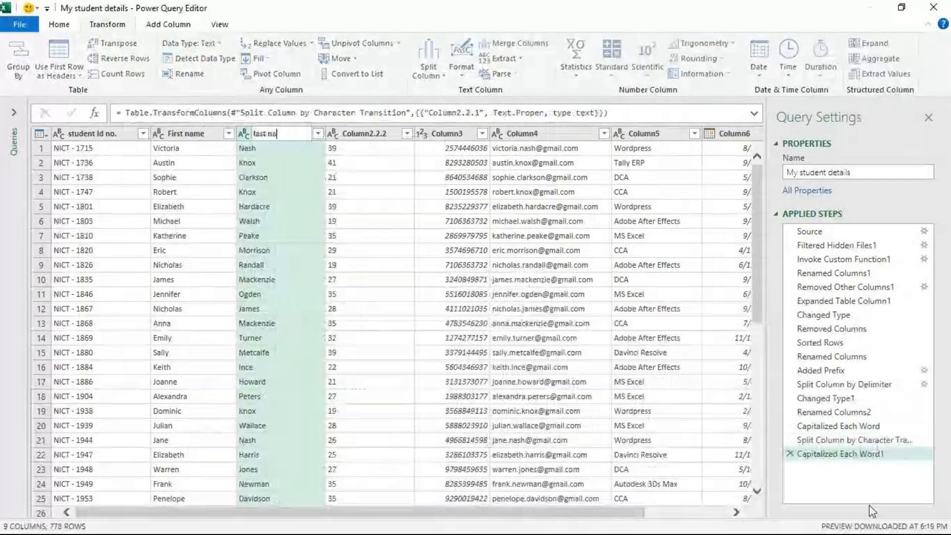
{"action": "type", "text": "me"}
- Convert Column2.2.2 to the whole number type and rename it as "age"
{"action": "left_click", "coordinate": [354, 133]}
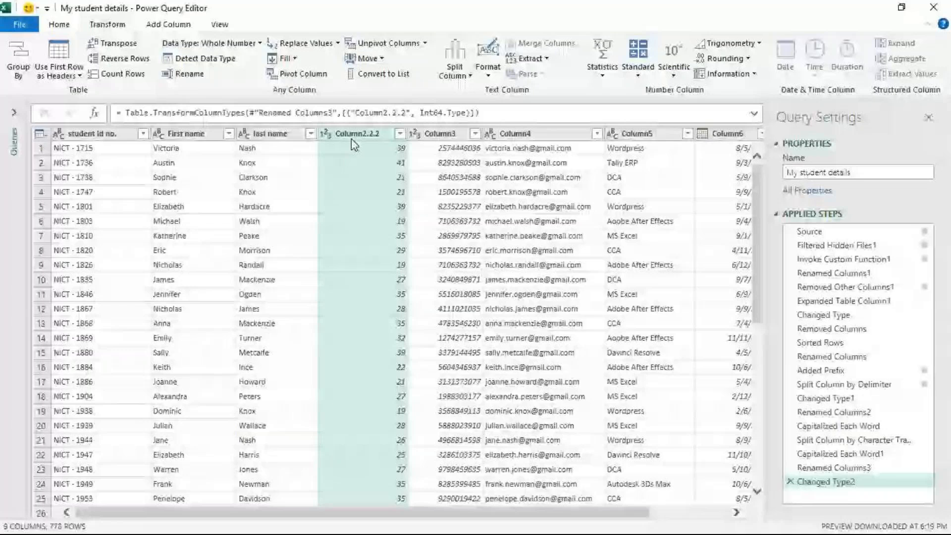
{"action": "double_click", "coordinate": [356, 133]}
{"action": "type", "text": "age"}
{"action": "key", "text": "Return"}
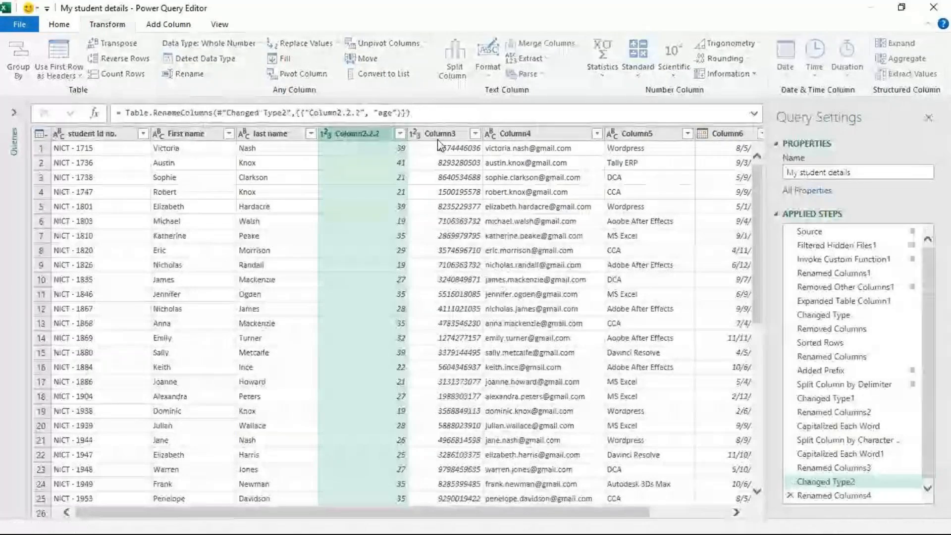
- Rename Column3 as "Contact detail" and Column4 as "Mail ID"
{"action": "left_click", "coordinate": [420, 139]}
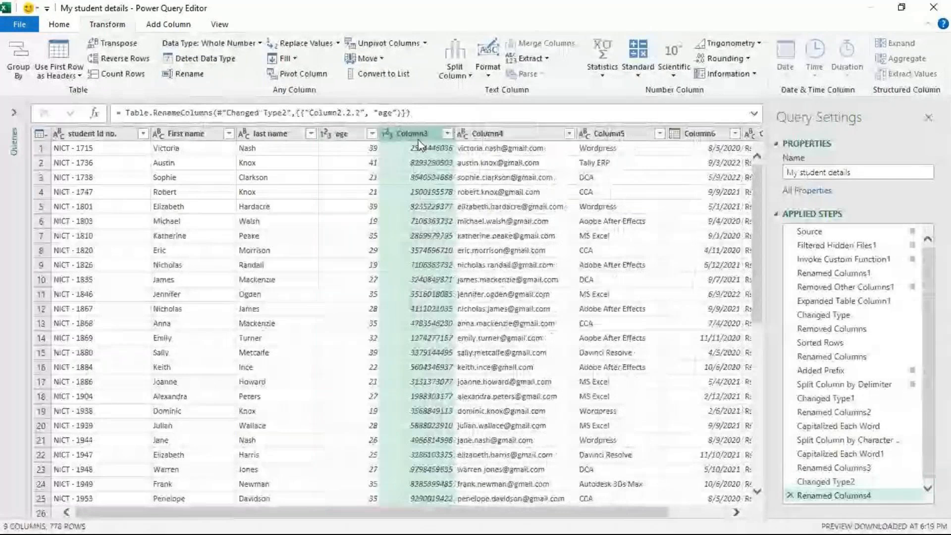
{"action": "double_click", "coordinate": [424, 135]}
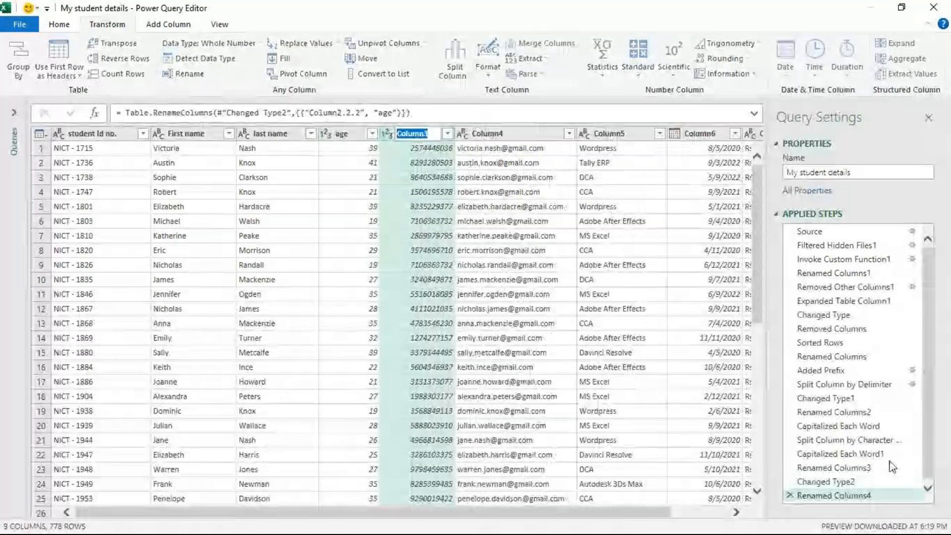
{"action": "type", "text": "Contact"}
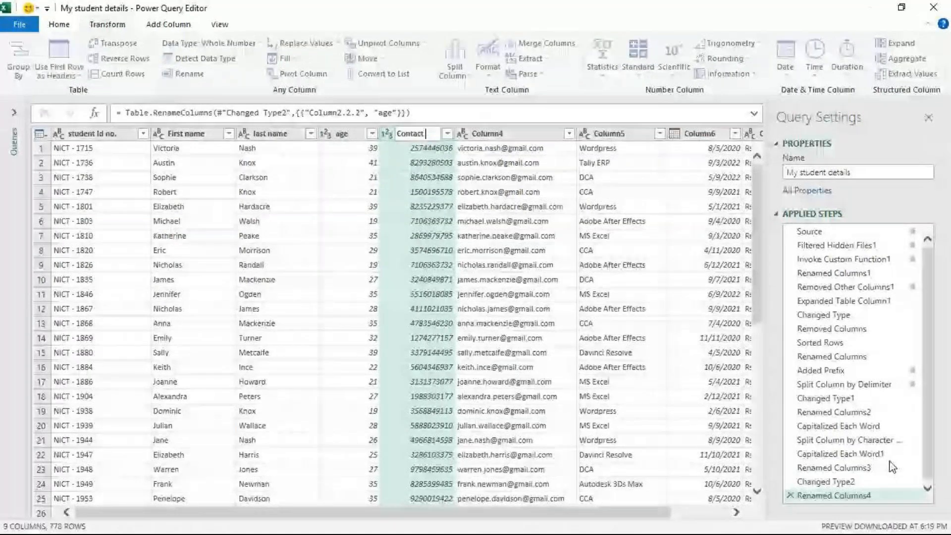
{"action": "type", "text": " detail"}
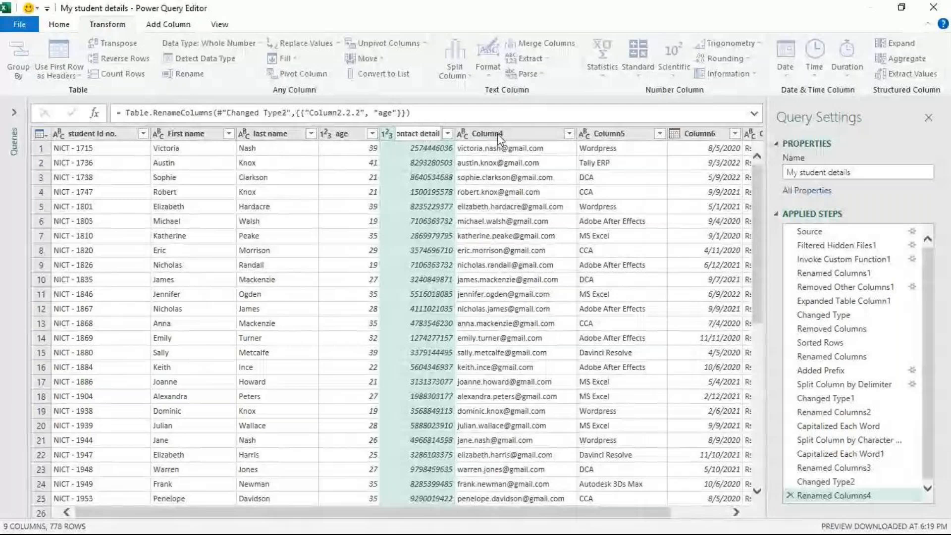
{"action": "double_click", "coordinate": [498, 135]}
{"action": "type", "text": "Mail"}
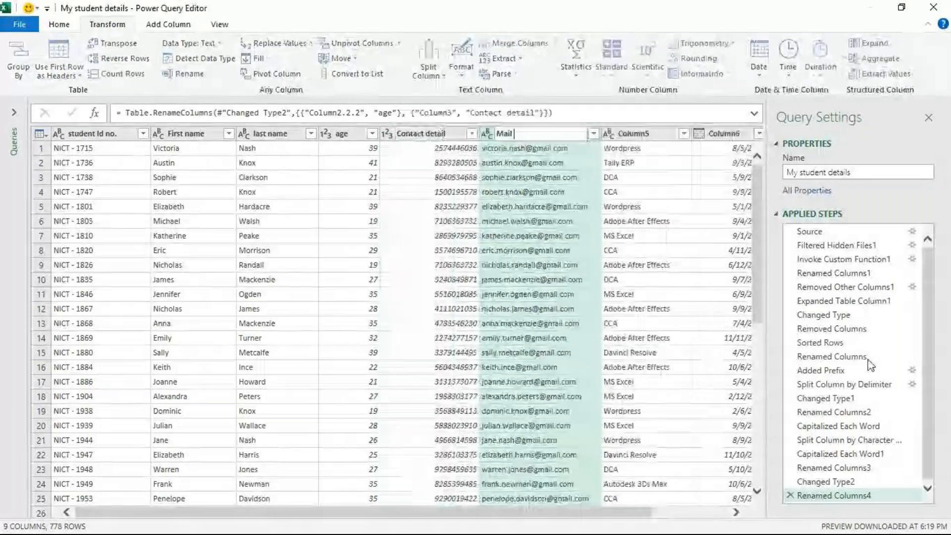
{"action": "type", "text": " ID"}
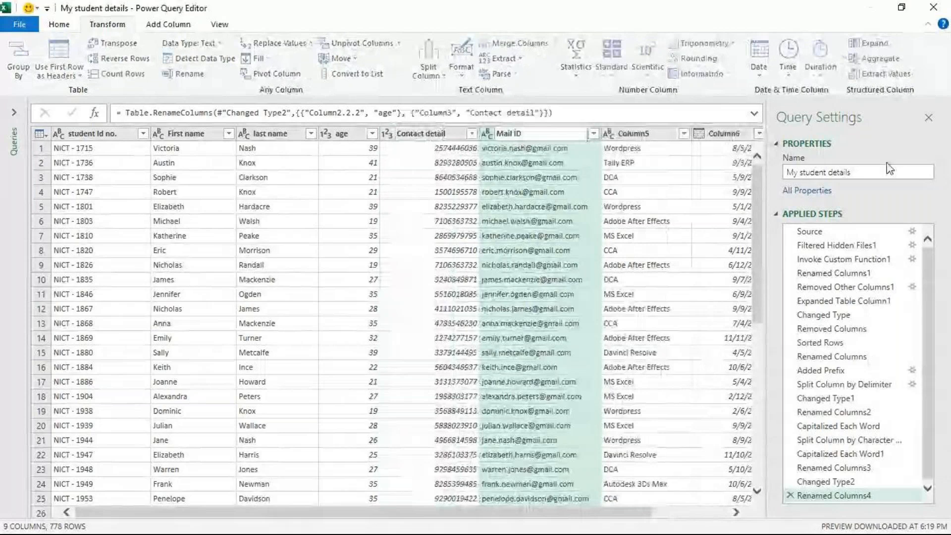
- Rename Column5 as "Course name"
{"action": "left_click", "coordinate": [629, 137]}
{"action": "double_click", "coordinate": [628, 135]}
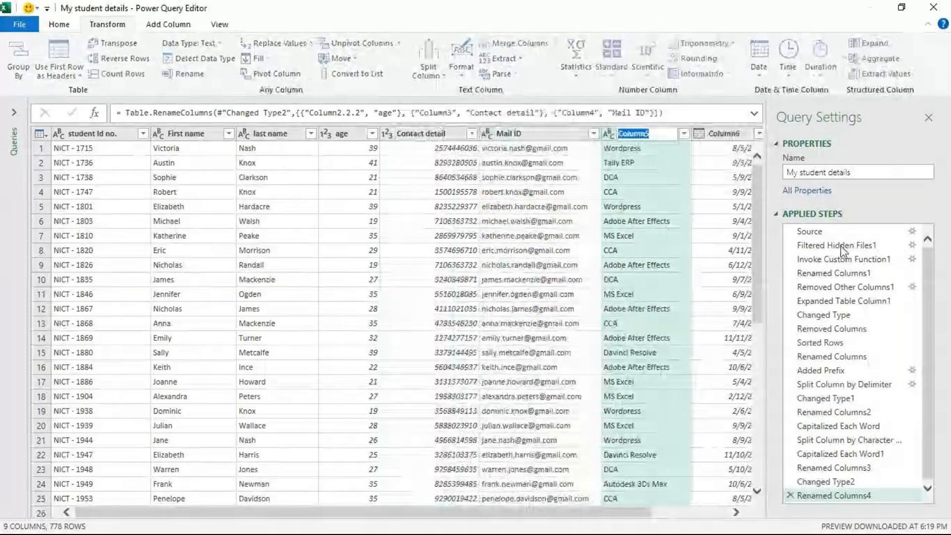
{"action": "type", "text": "Cour"}
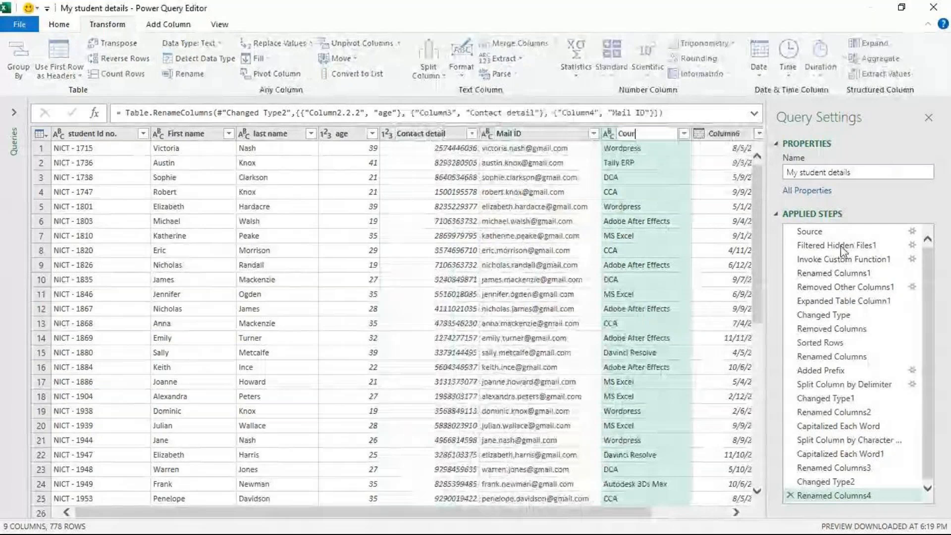
{"action": "type", "text": "se name"}
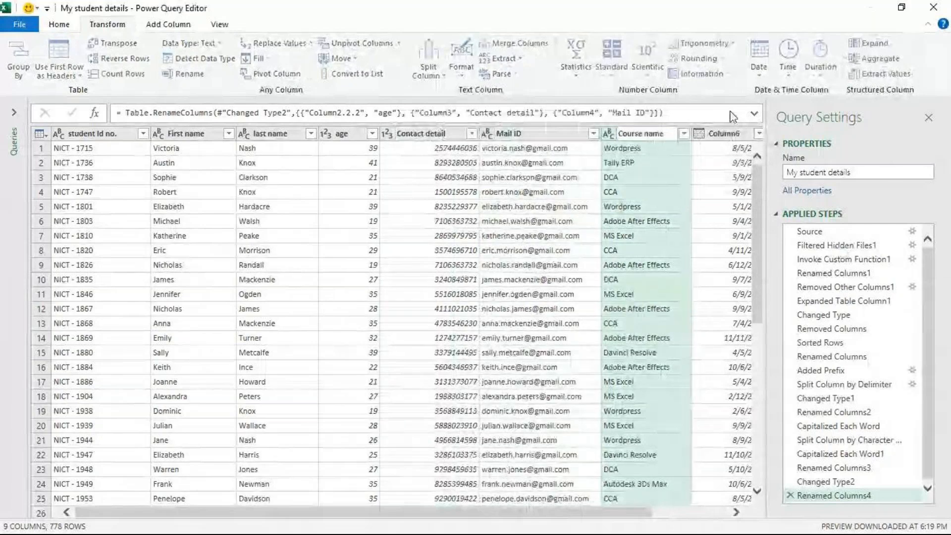
- Rename Column6, which holds the dates, as "date of joining"
{"action": "left_click", "coordinate": [726, 134]}
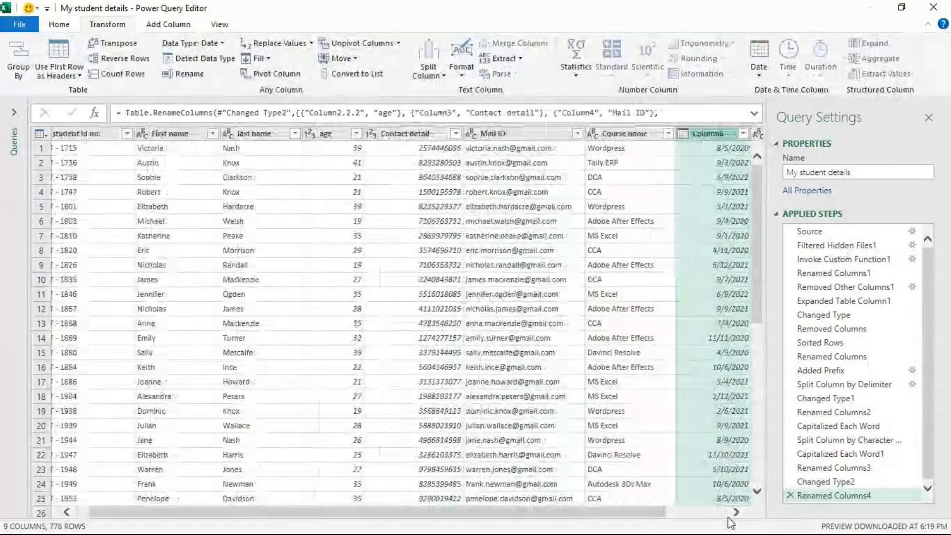
{"action": "left_click", "coordinate": [729, 514]}
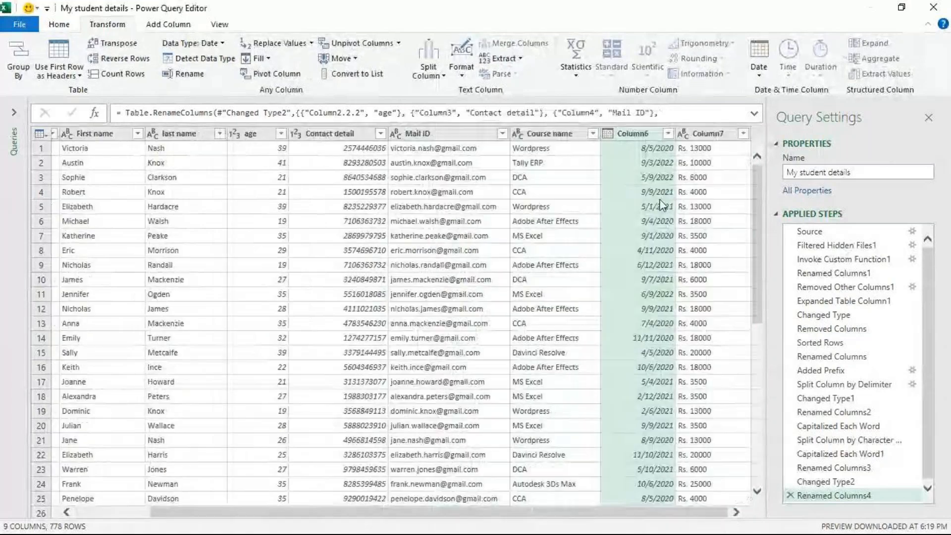
{"action": "double_click", "coordinate": [620, 135]}
{"action": "type", "text": "d"}
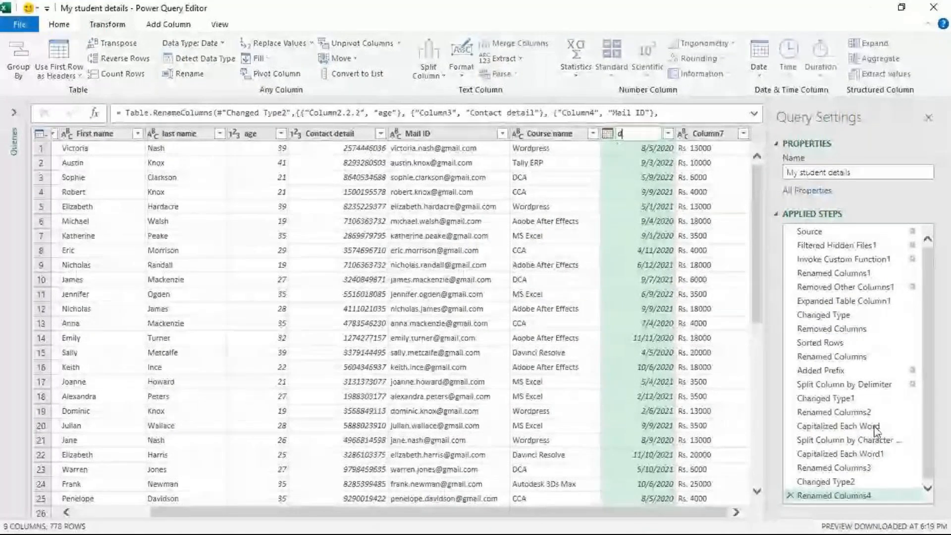
{"action": "type", "text": "at"}
{"action": "type", "text": "e of joining"}
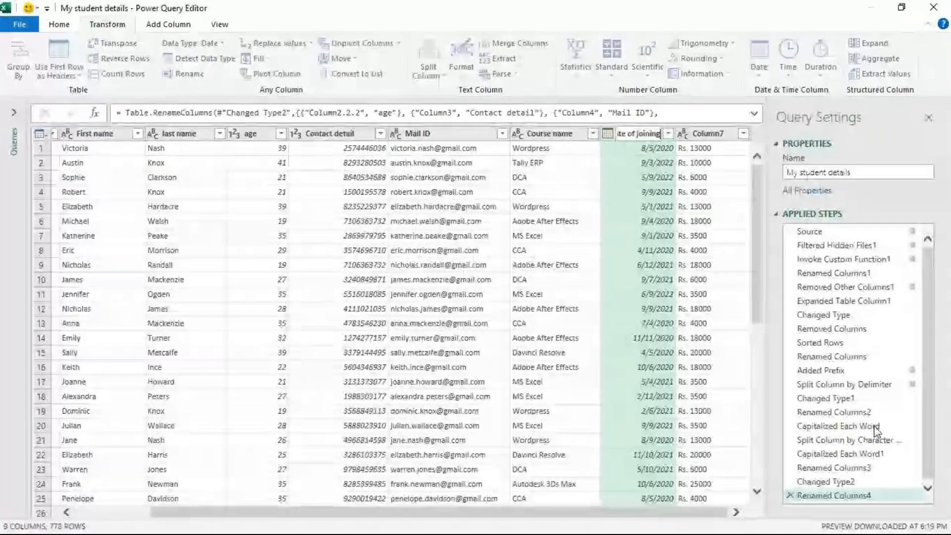
{"action": "key", "text": "Return"}
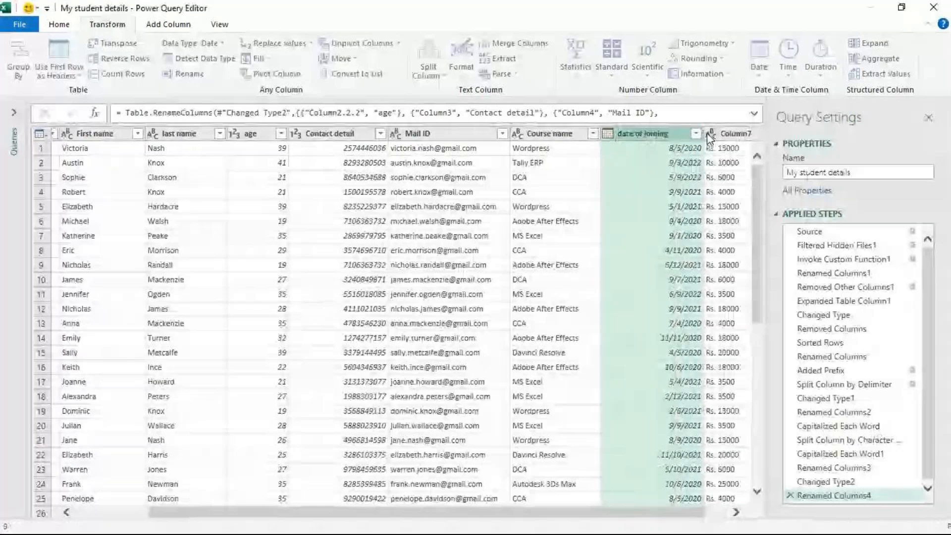
- Rename Column7 as "Fees detail"
{"action": "double_click", "coordinate": [707, 133]}
{"action": "type", "text": "Fees"}
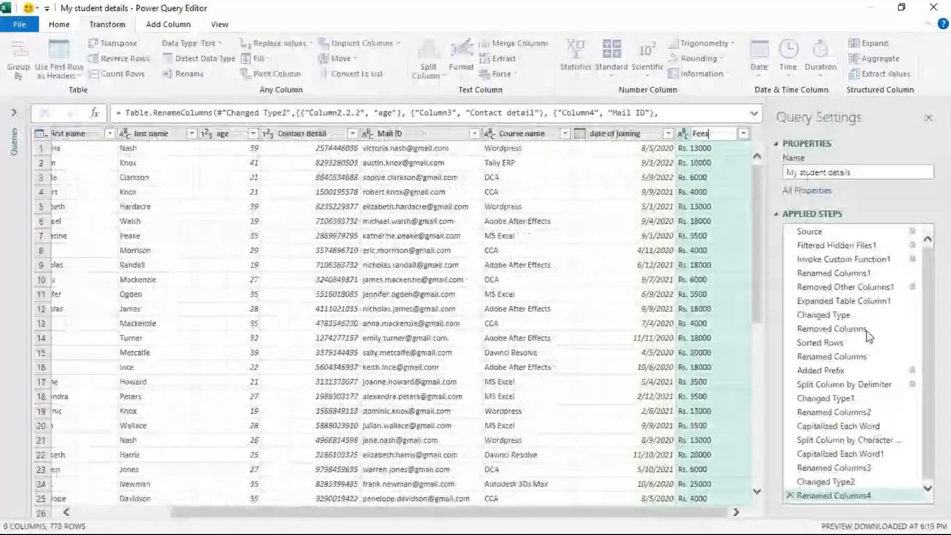
{"action": "type", "text": " detail"}
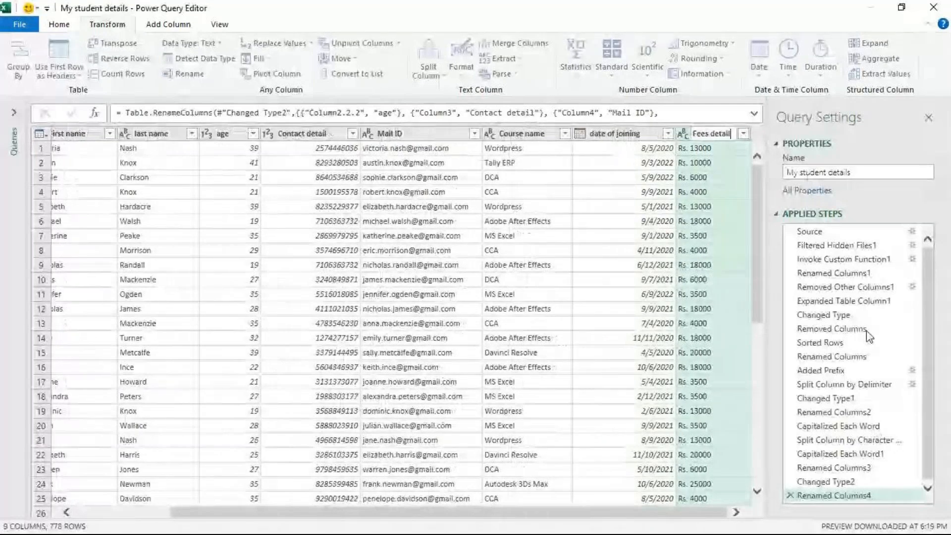
{"action": "key", "text": "Return"}
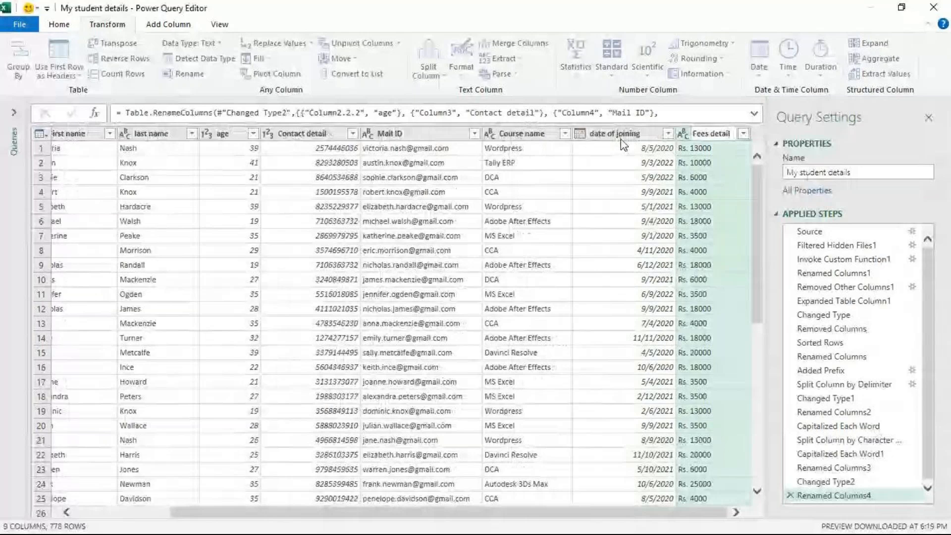
- Replace "Rs. " with nothing in the Fees detail column and have the column's data type detected automatically
{"action": "left_click", "coordinate": [684, 153]}
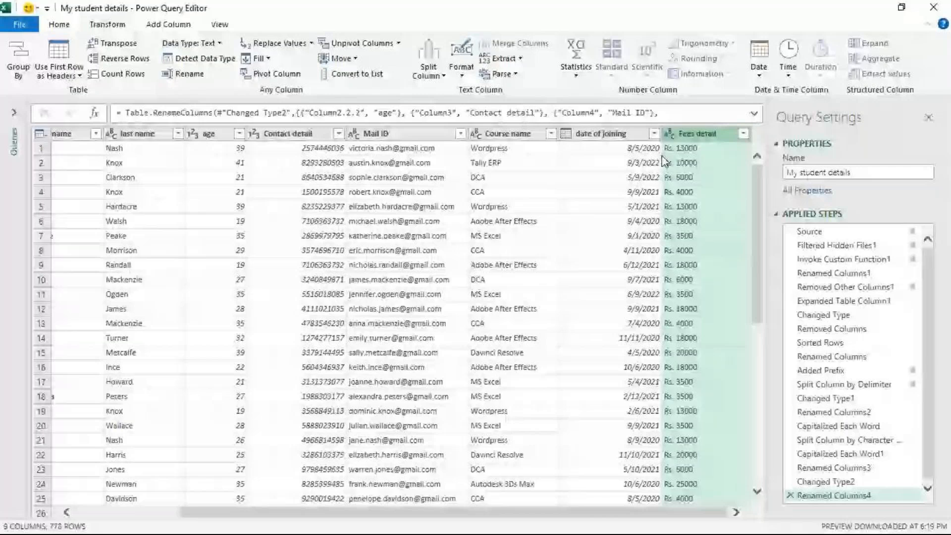
{"action": "right_click", "coordinate": [716, 134]}
{"action": "left_click", "coordinate": [754, 300]}
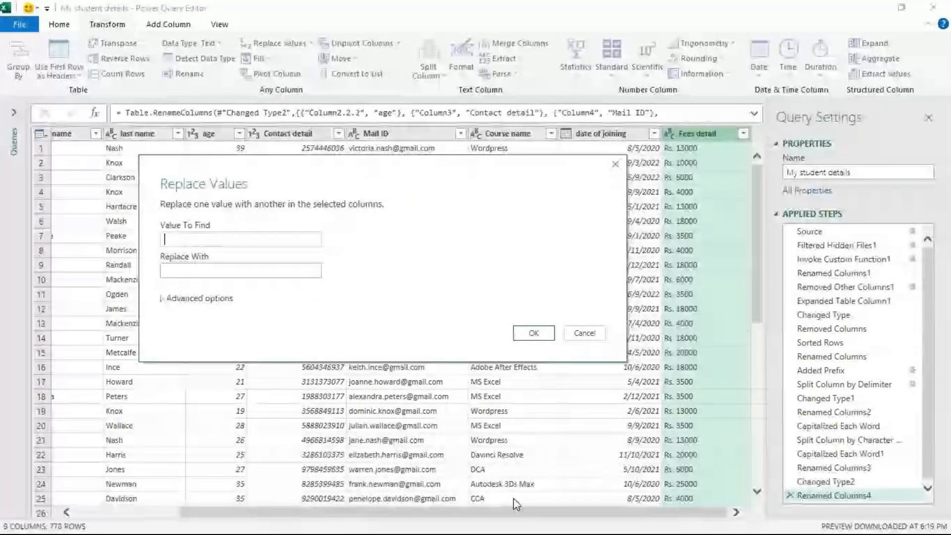
{"action": "type", "text": "Rs."}
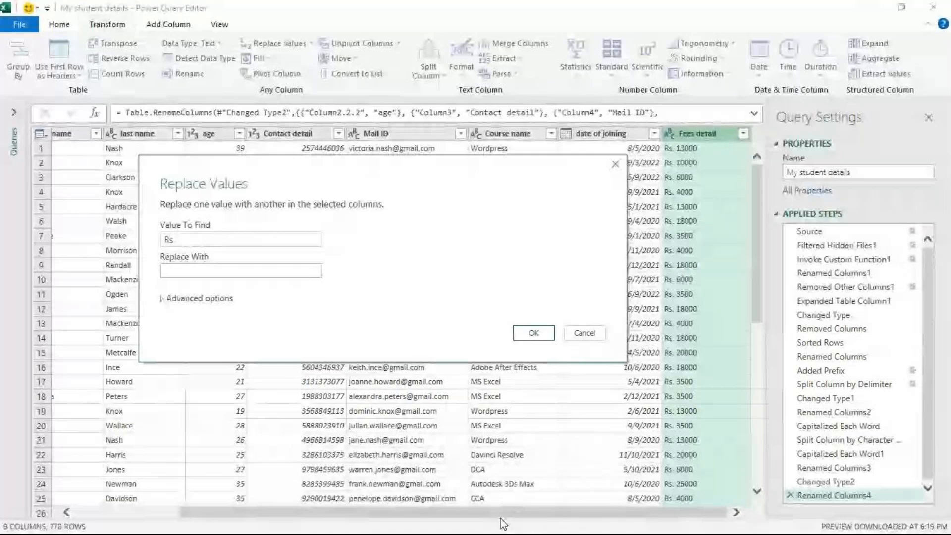
{"action": "left_click", "coordinate": [532, 335]}
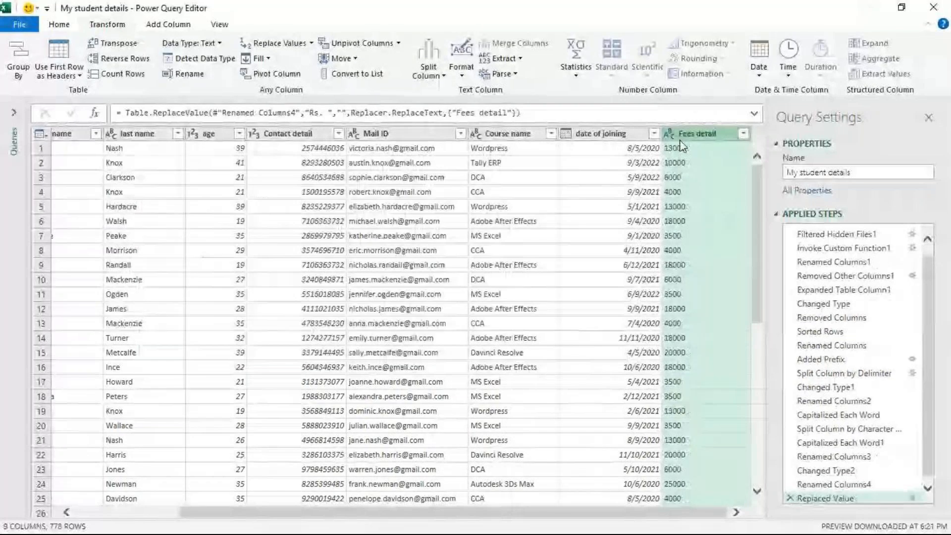
{"action": "left_click", "coordinate": [195, 63]}
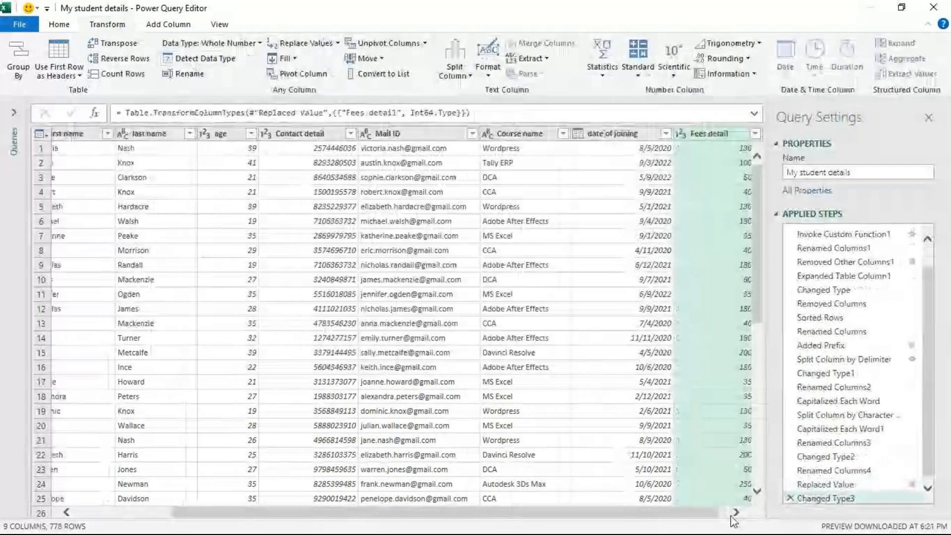
- Close the Power Query Editor and load the cleaned My student details query into a worksheet
{"action": "left_click", "coordinate": [735, 514]}
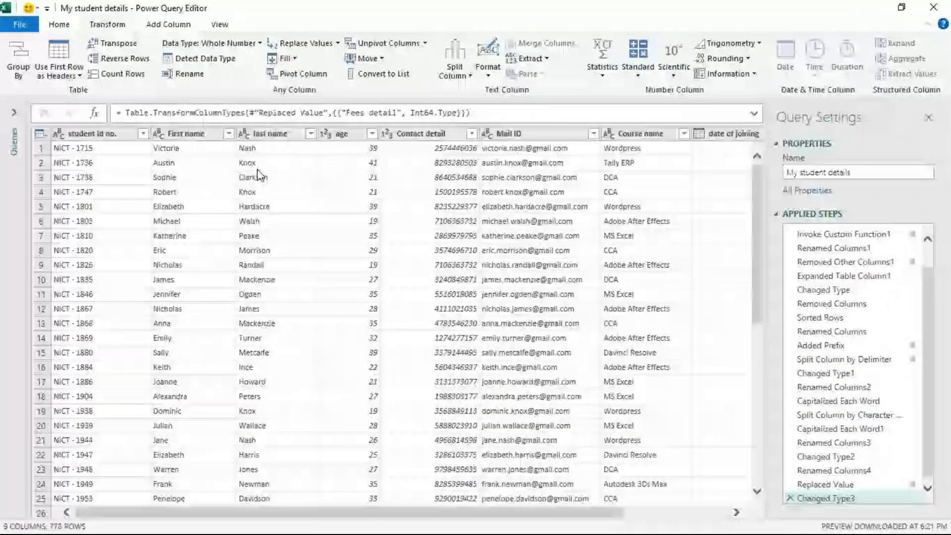
{"action": "left_click", "coordinate": [46, 28]}
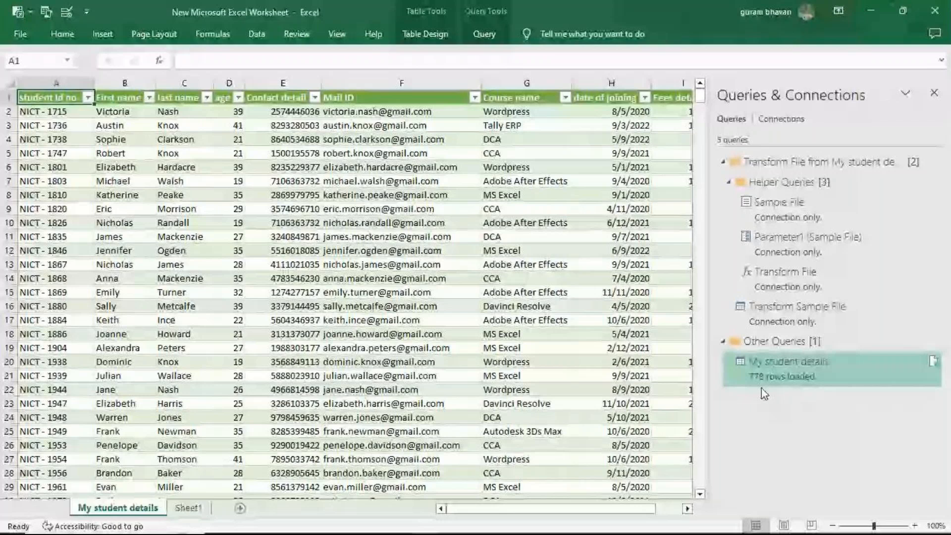
- Switch to File Explorer, open the My student details folder on the Desktop and duplicate the SD-2022 text file there
{"action": "mouse_move", "coordinate": [763, 534]}
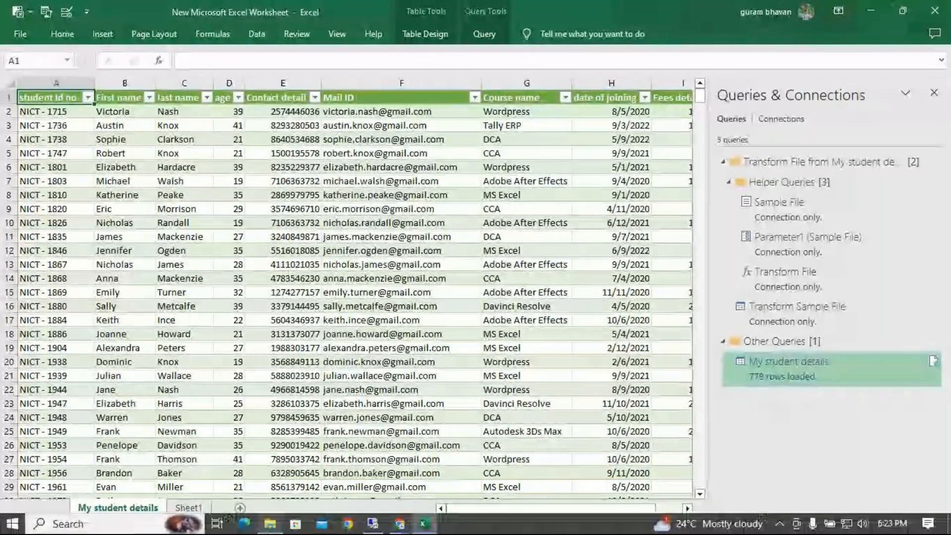
{"action": "left_click", "coordinate": [370, 528]}
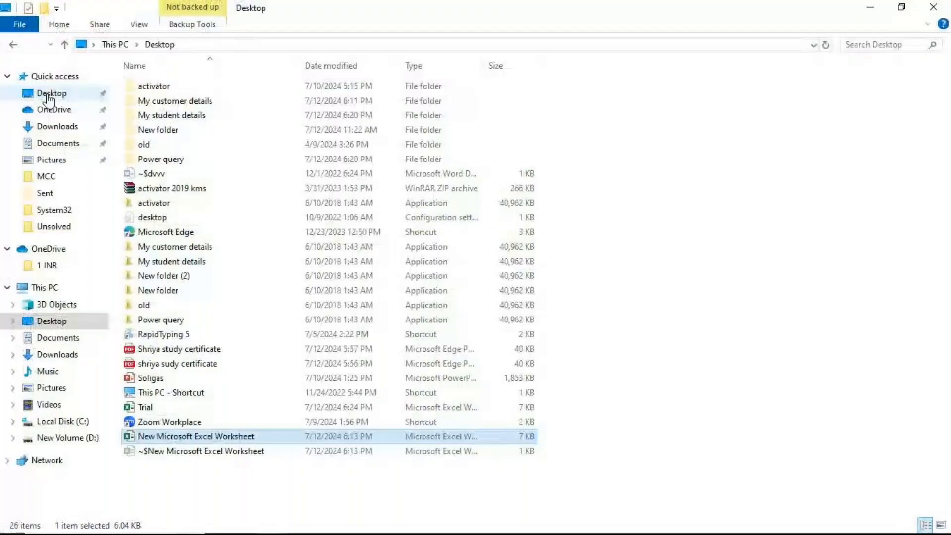
{"action": "double_click", "coordinate": [173, 115]}
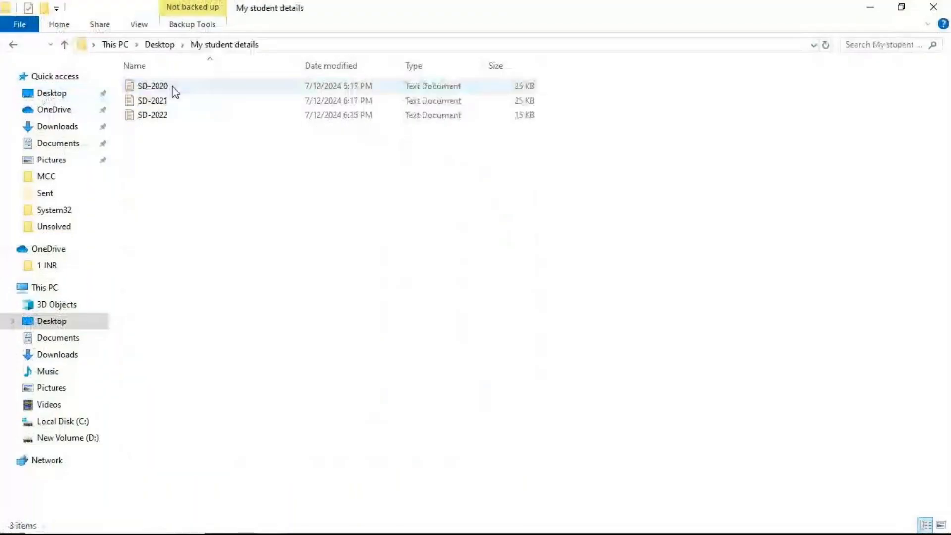
{"action": "left_click", "coordinate": [172, 119]}
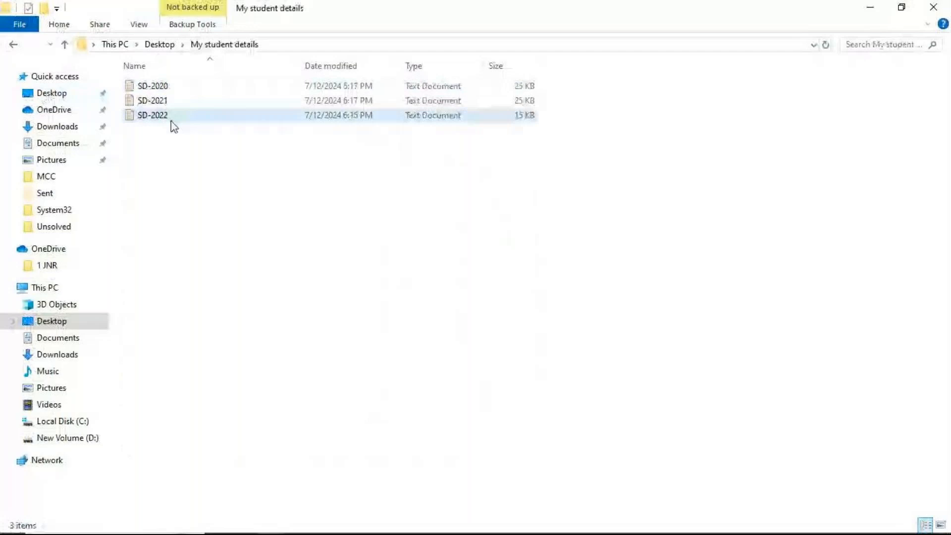
{"action": "left_click", "coordinate": [247, 289]}
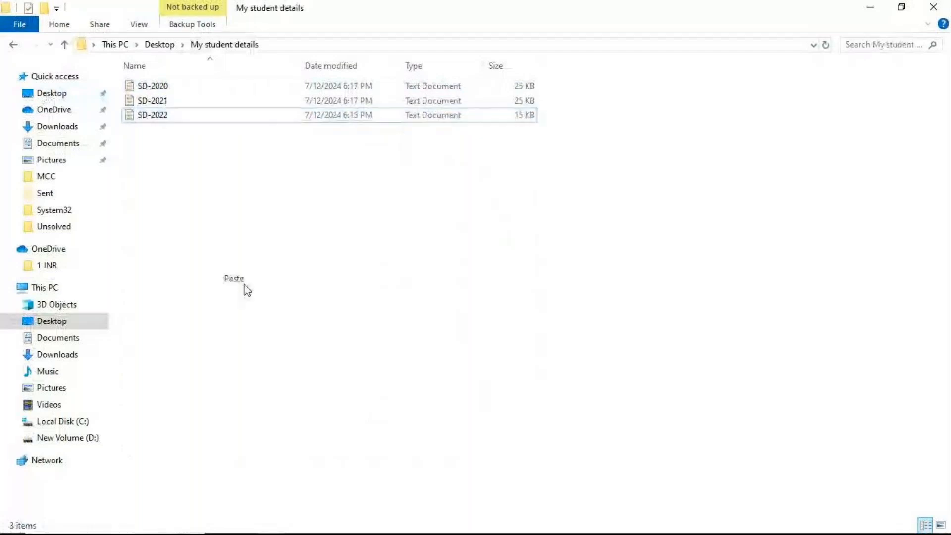
- Rename the copy of the SD-2022 text file as SD-2023
{"action": "right_click", "coordinate": [213, 135]}
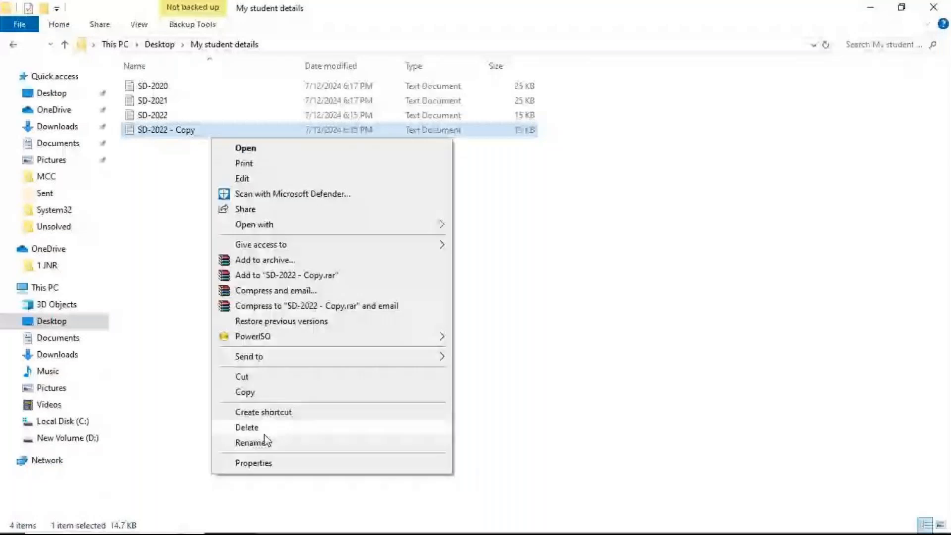
{"action": "left_click", "coordinate": [267, 440]}
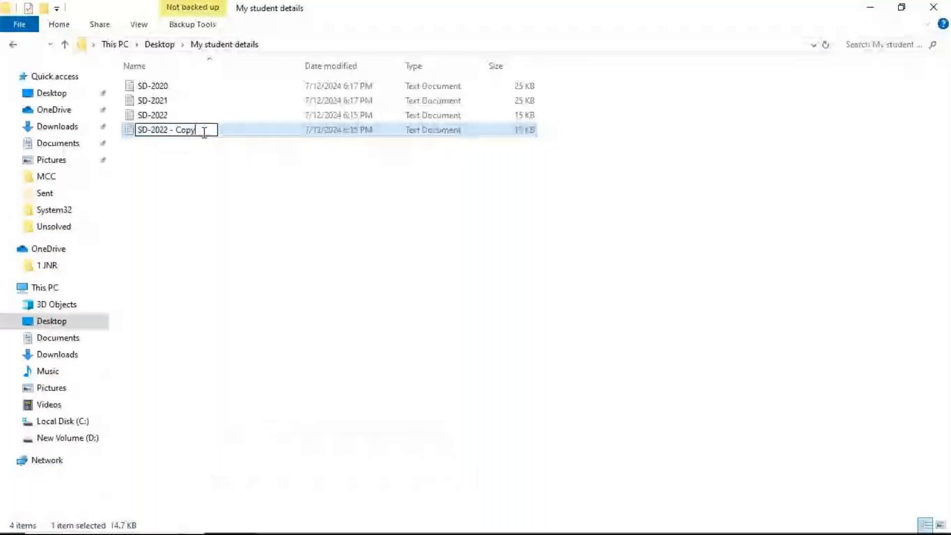
{"action": "key", "text": "BackSpace"}
{"action": "key", "text": "BackSpace"}
{"action": "key", "text": "BackSpace"}
{"action": "key", "text": "BackSpace"}
{"action": "key", "text": "BackSpace"}
{"action": "key", "text": "BackSpace"}
{"action": "key", "text": "BackSpace"}
{"action": "key", "text": "BackSpace"}
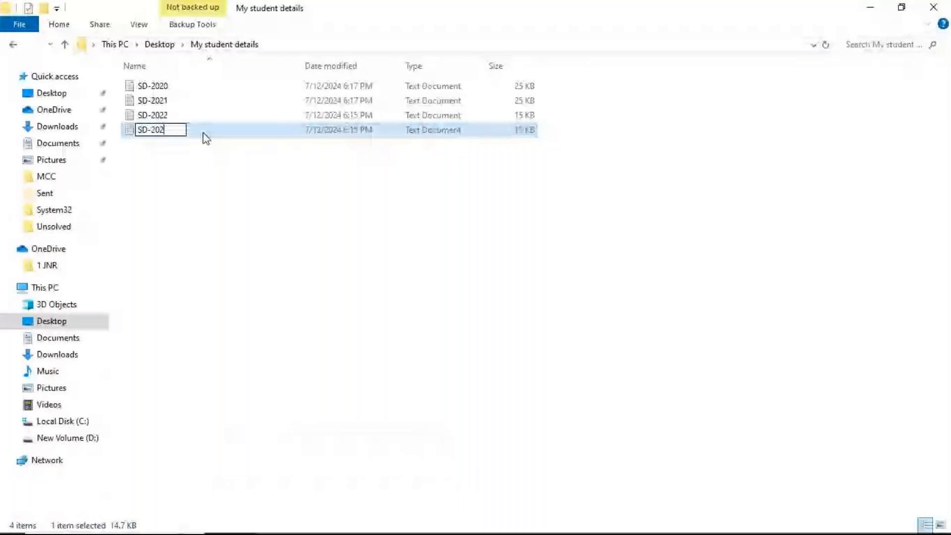
{"action": "type", "text": "3"}
{"action": "left_click", "coordinate": [206, 138]}
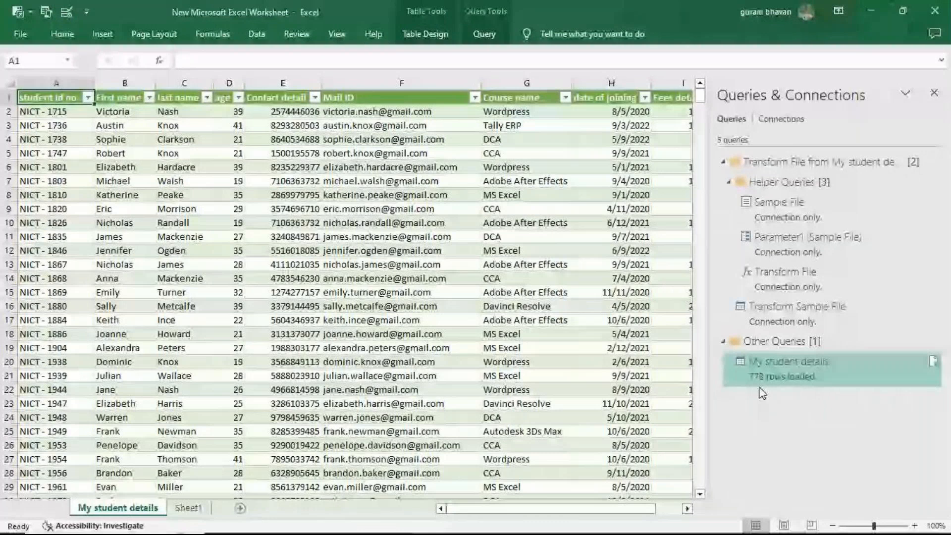
- Switch back to Excel and refresh the loaded student table to include the data of the added file
{"action": "left_click", "coordinate": [425, 33]}
{"action": "left_click", "coordinate": [283, 89]}
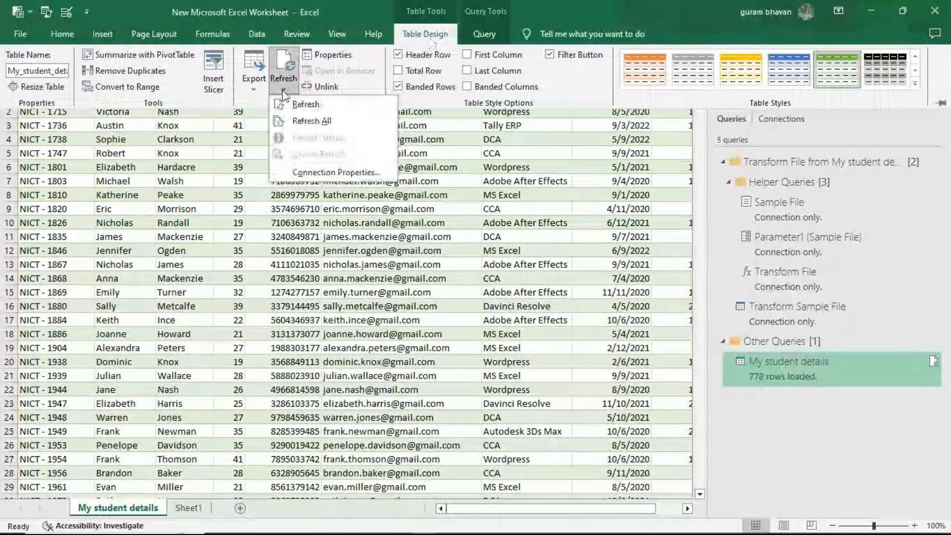
{"action": "left_click", "coordinate": [300, 105]}
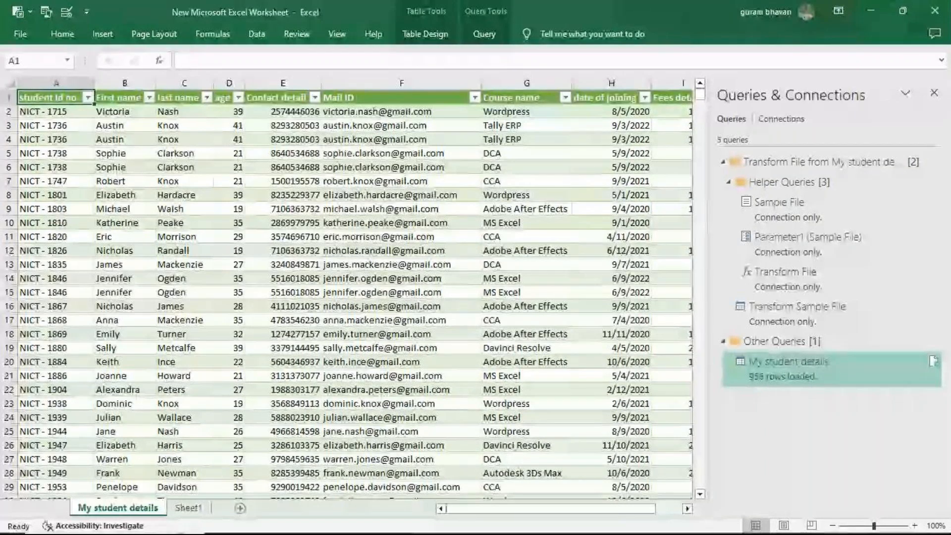
{"action": "right_click", "coordinate": [893, 525]}
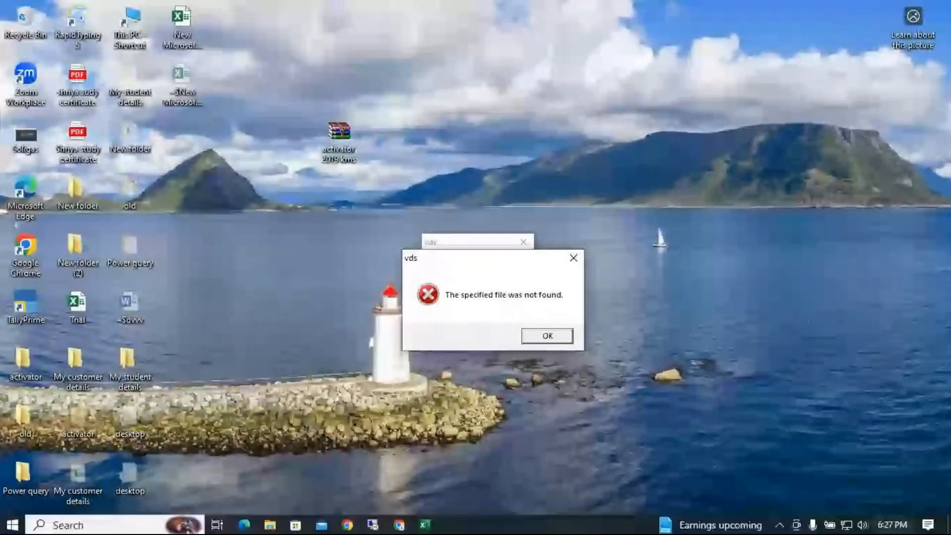
{"action": "left_click", "coordinate": [892, 525]}
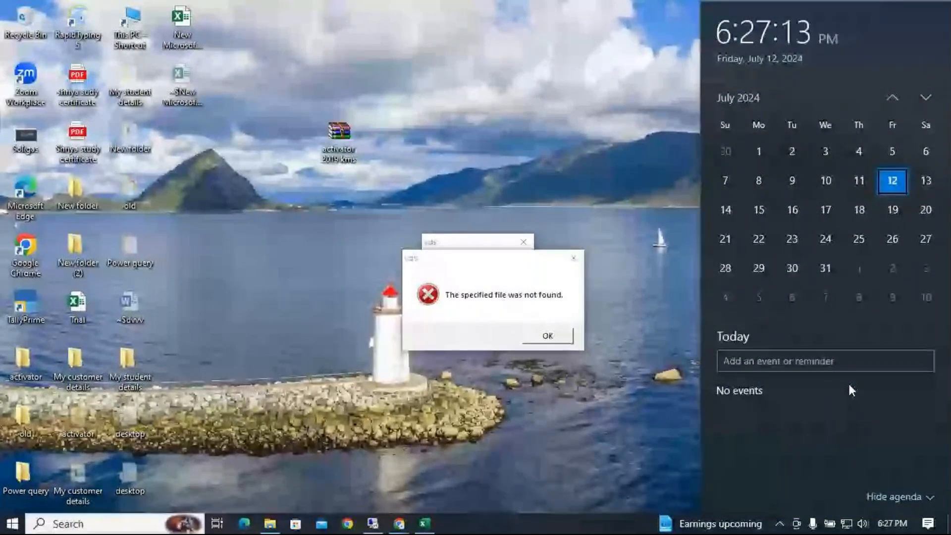
{"action": "left_click", "coordinate": [555, 172]}
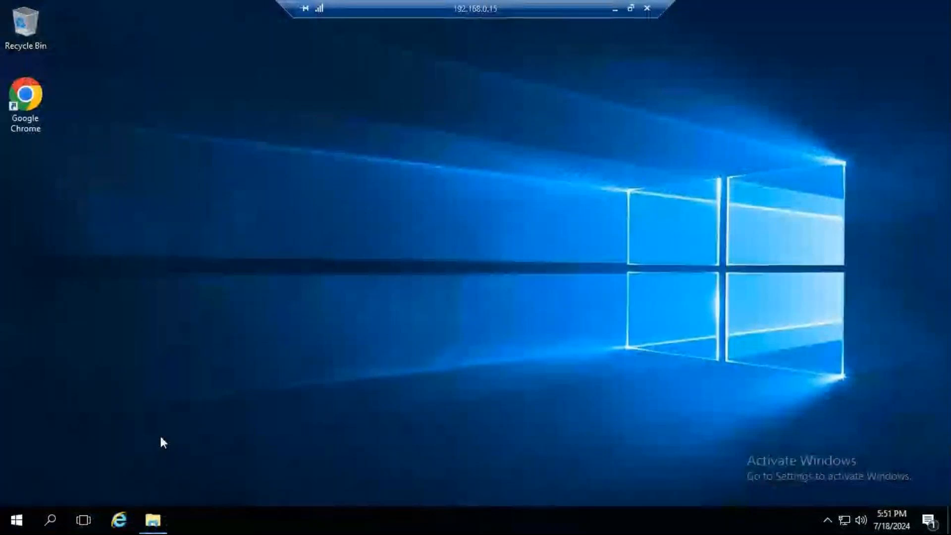
- Switch to the remote desktop and look through the practice files in the Adv Ex - training folder
{"action": "key", "text": "alt+Tab"}
{"action": "left_click", "coordinate": [436, 105]}
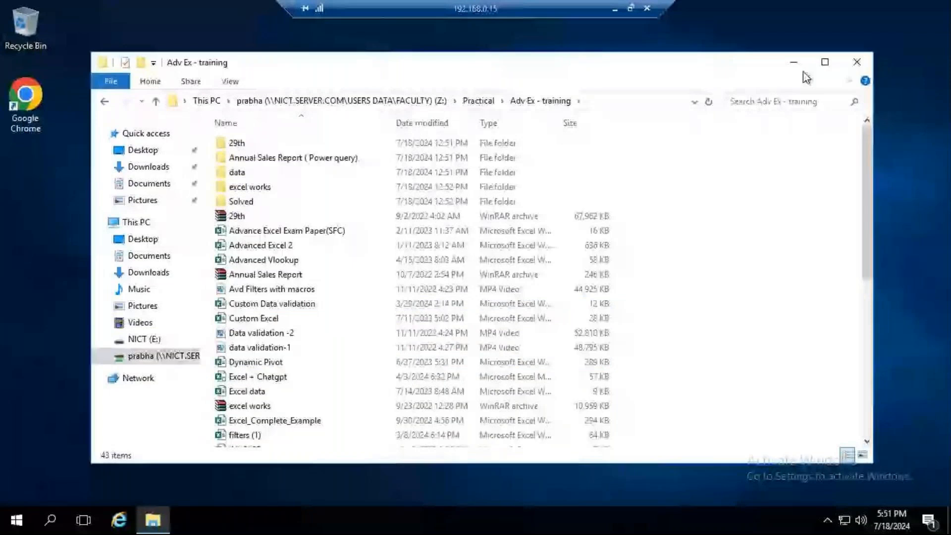
{"action": "left_click", "coordinate": [825, 62]}
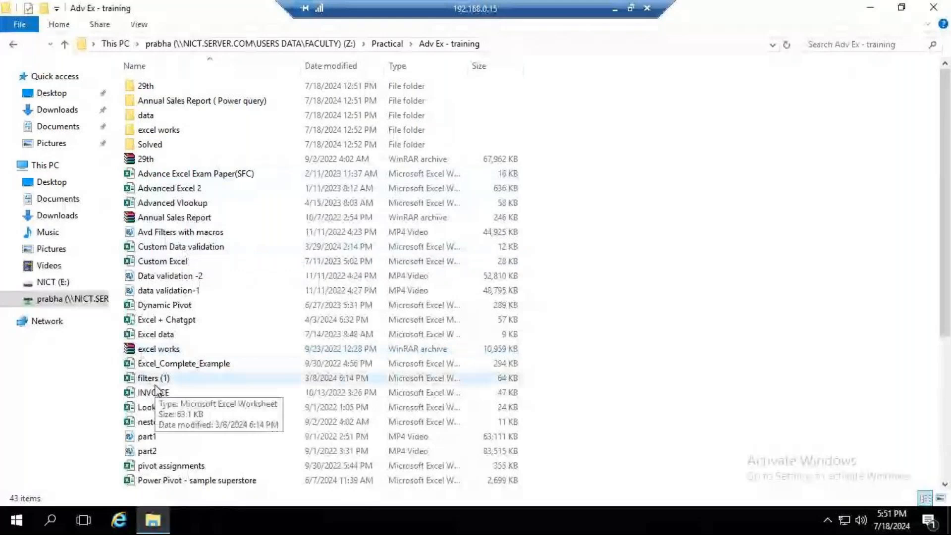
{"action": "scroll", "coordinate": [157, 390], "scroll_direction": "down", "scroll_amount": 1}
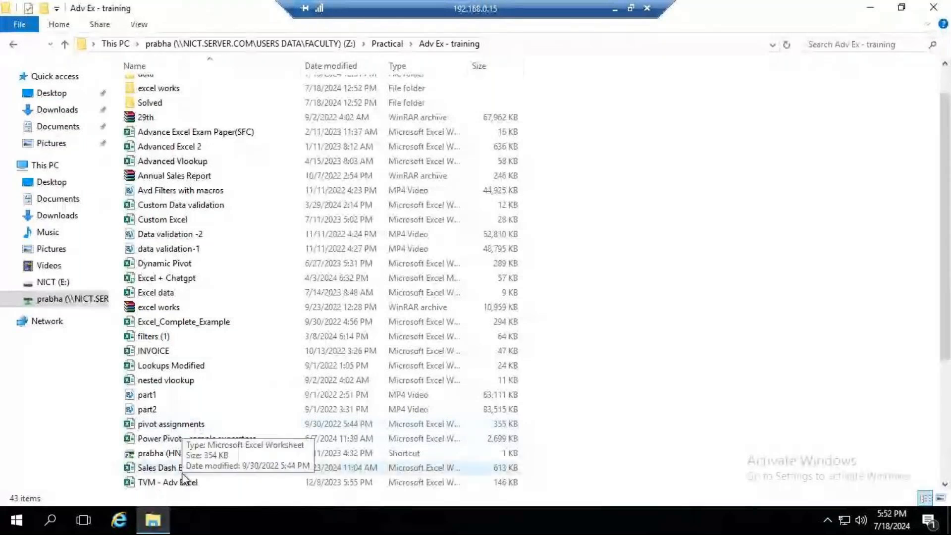
{"action": "scroll", "coordinate": [184, 478], "scroll_direction": "down", "scroll_amount": 3}
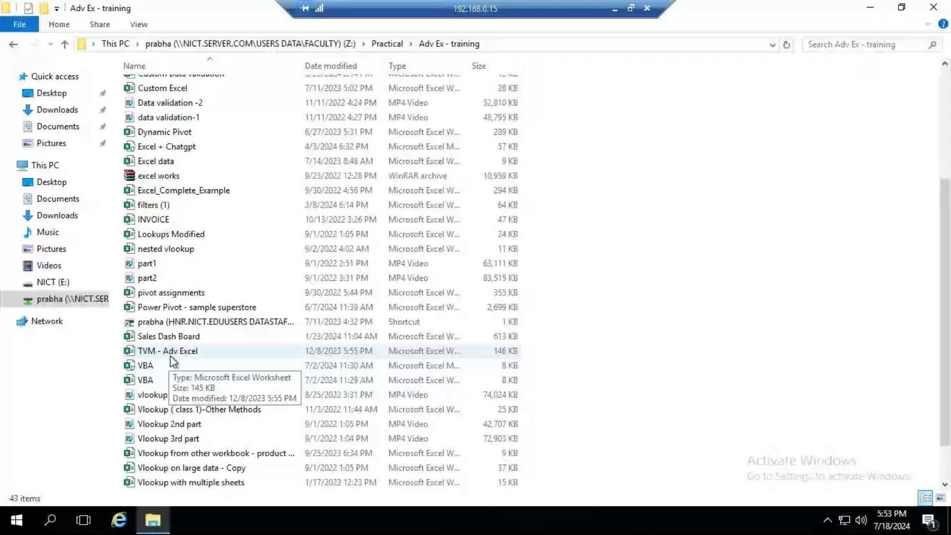
{"action": "scroll", "coordinate": [207, 454], "scroll_direction": "down", "scroll_amount": 1}
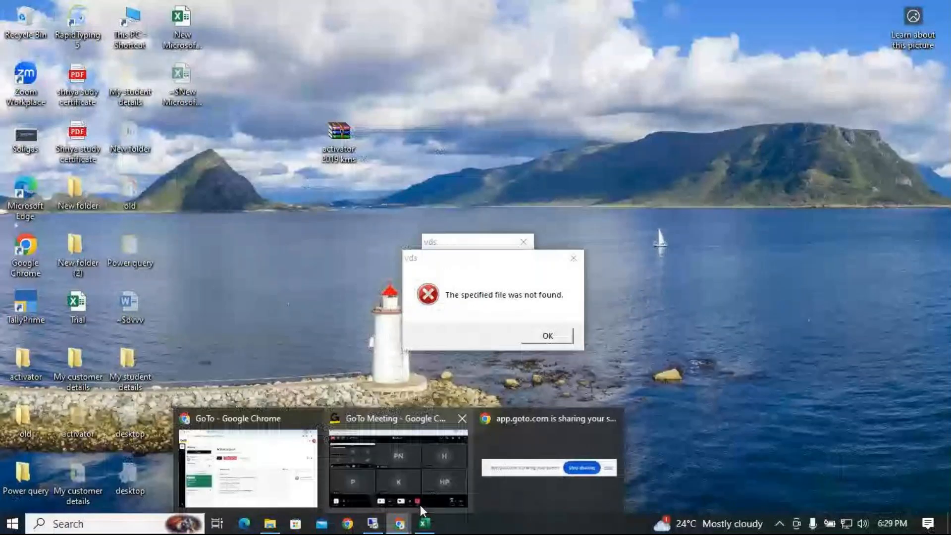
- Switch to GoTo Meeting and set the participant with the initial K to be kept muted
{"action": "left_click", "coordinate": [420, 504]}
{"action": "left_click", "coordinate": [608, 293]}
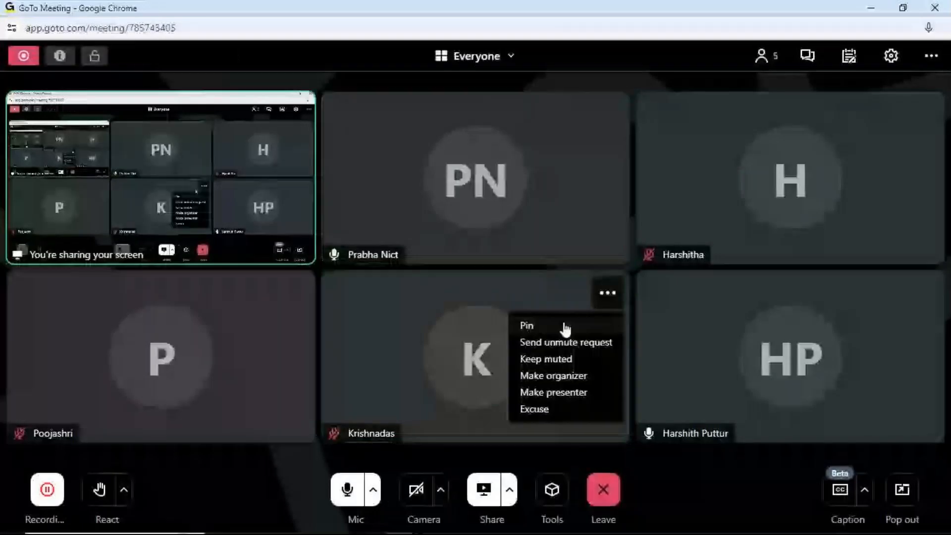
{"action": "left_click", "coordinate": [552, 409]}
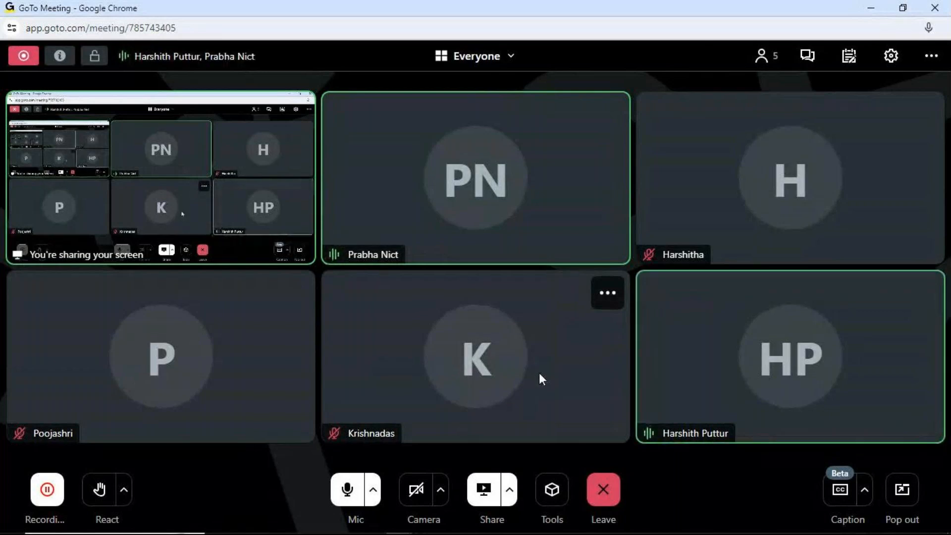
- Minimize the meeting and check the dates July 18 and July 30, 2024 in the system calendar
{"action": "left_click", "coordinate": [882, 9]}
{"action": "left_click", "coordinate": [892, 524]}
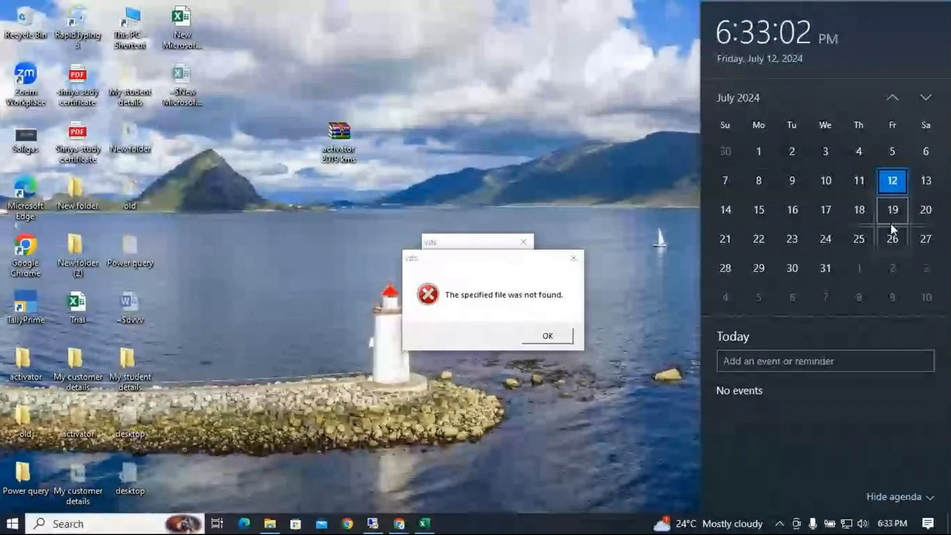
{"action": "left_click", "coordinate": [860, 212]}
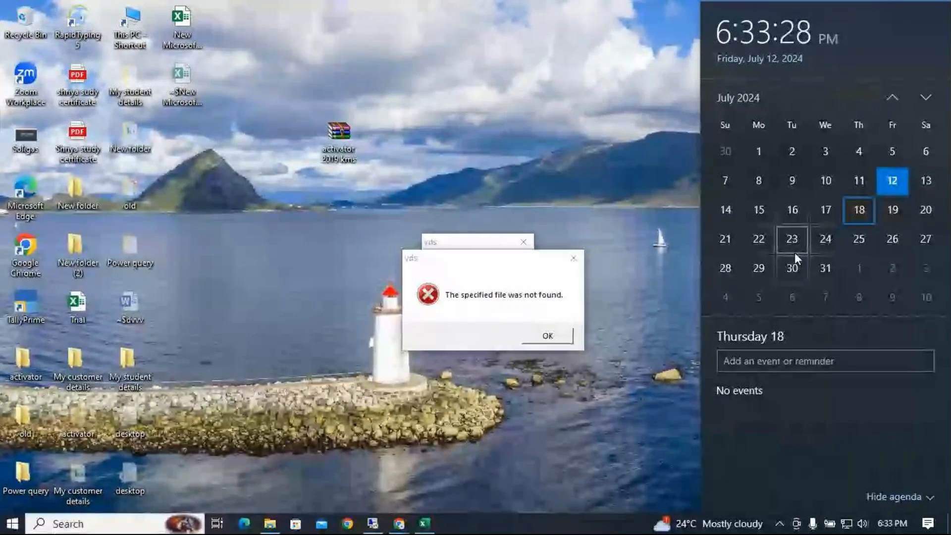
{"action": "left_click", "coordinate": [794, 268]}
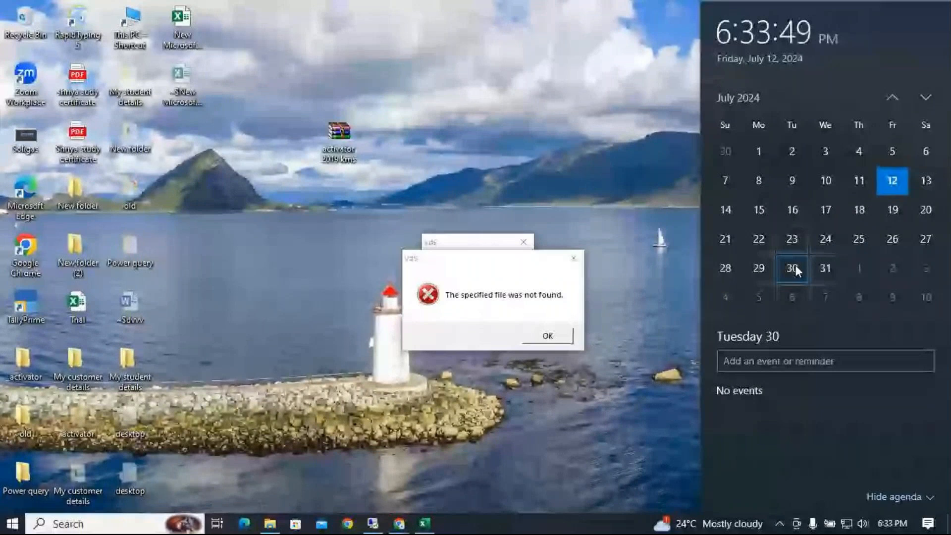
- Return to GoTo Meeting and view the available options for the participant with the initial K
{"action": "mouse_move", "coordinate": [403, 529]}
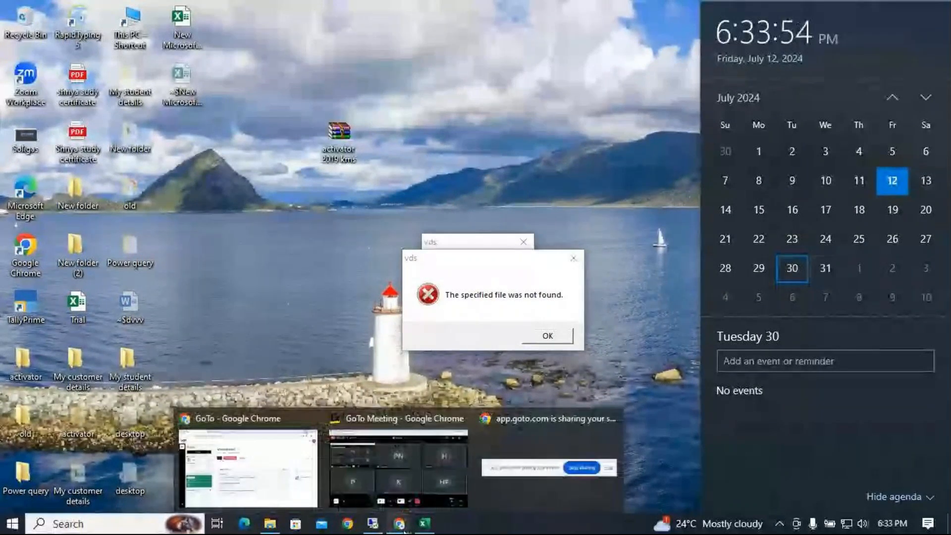
{"action": "left_click", "coordinate": [432, 504]}
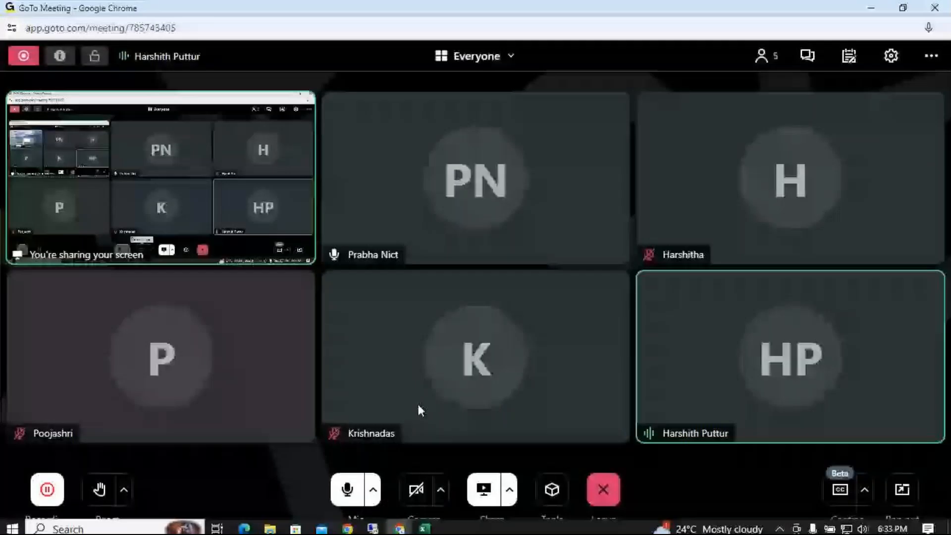
{"action": "left_click", "coordinate": [608, 292]}
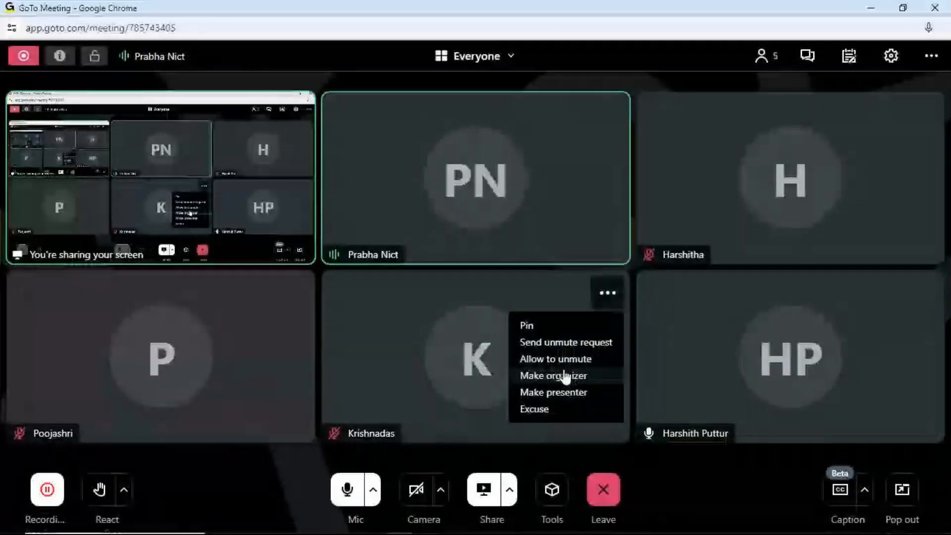
{"action": "mouse_move", "coordinate": [582, 534]}
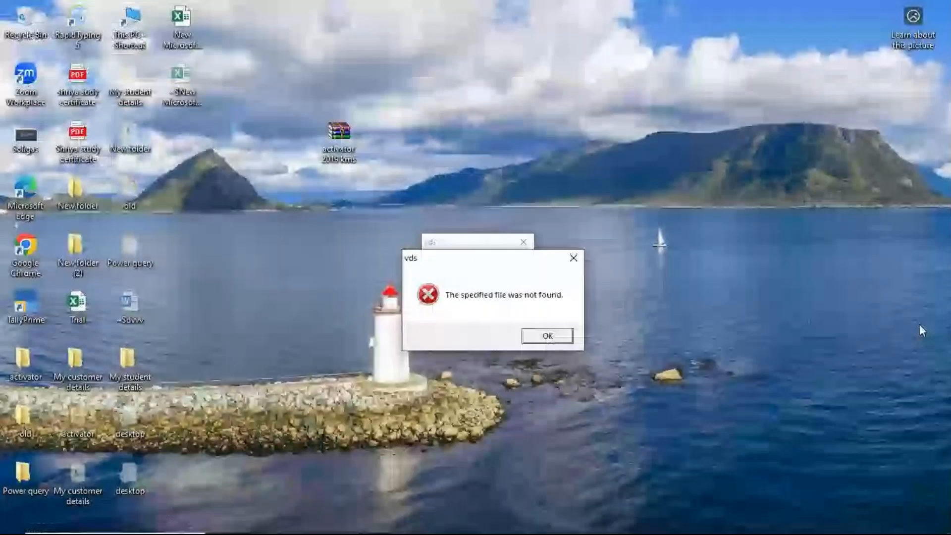
{"action": "mouse_move", "coordinate": [859, 531]}
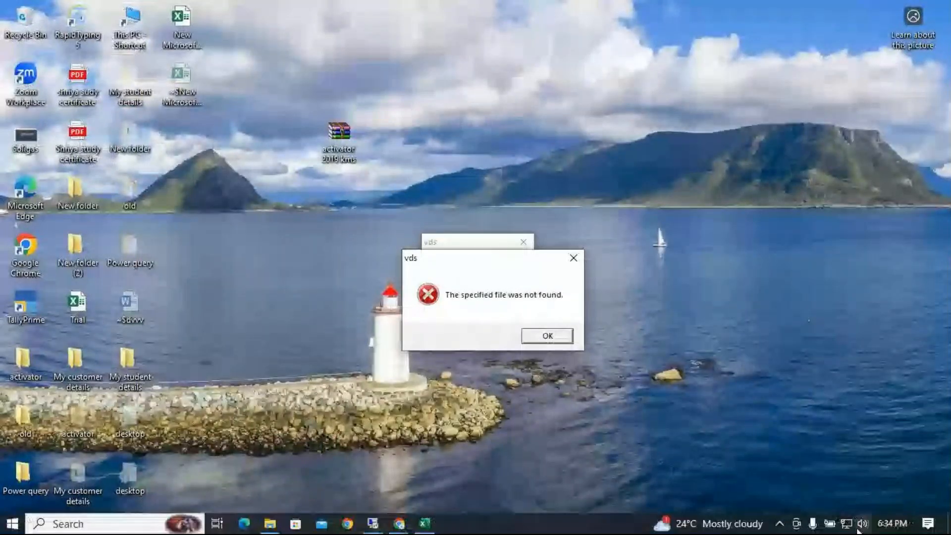
{"action": "left_click", "coordinate": [890, 504]}
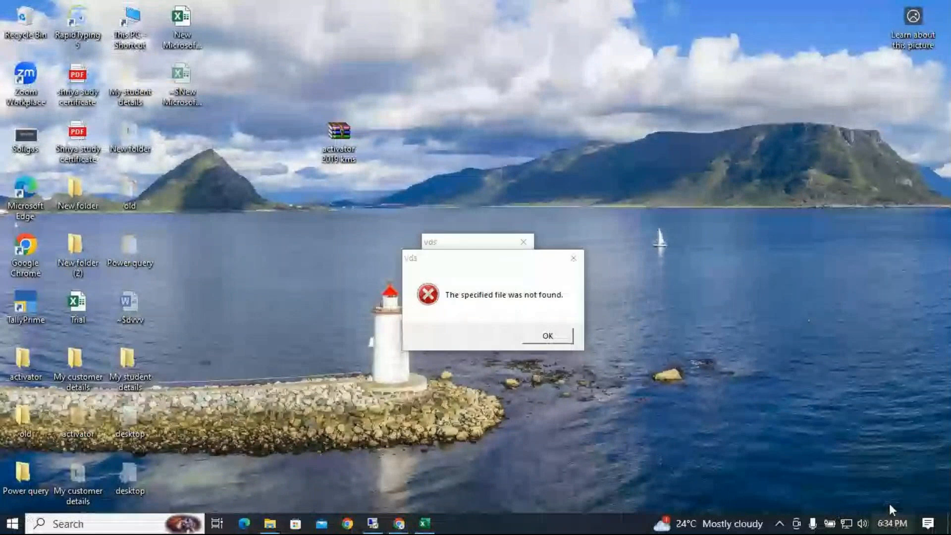
{"action": "left_click", "coordinate": [892, 523]}
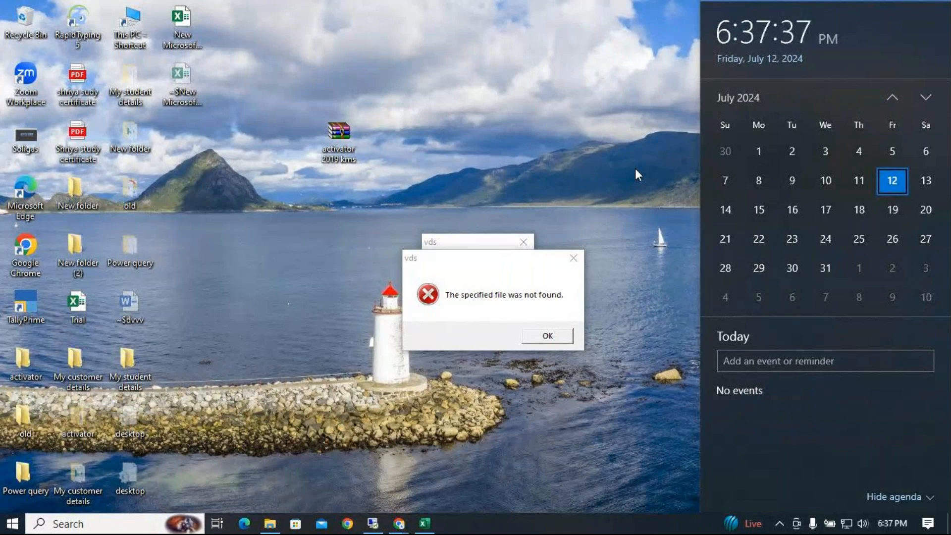
{"action": "left_click", "coordinate": [652, 121]}
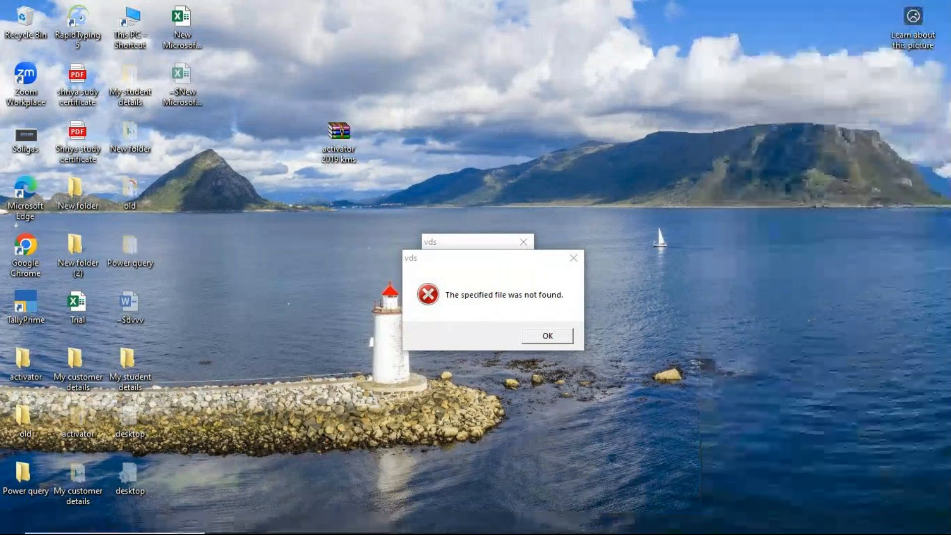
{"action": "mouse_move", "coordinate": [406, 531]}
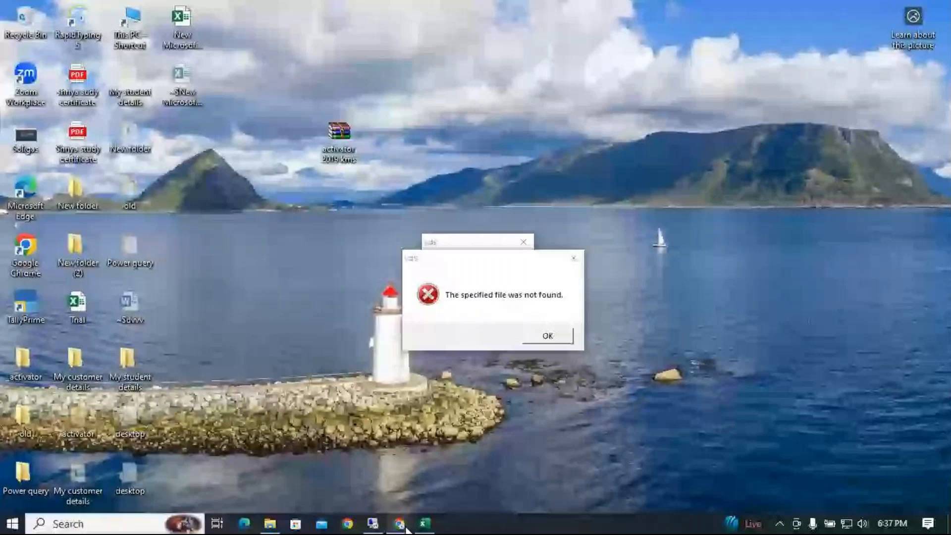